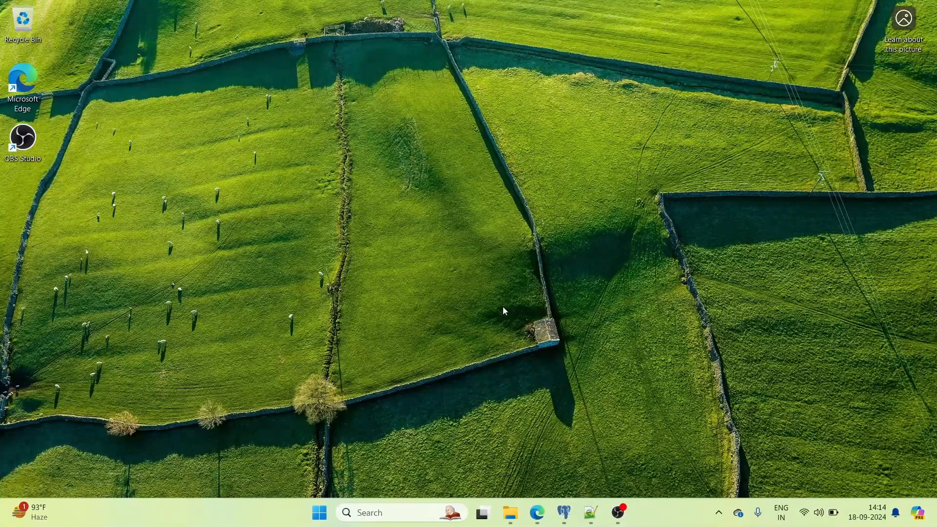
- Restore Edge and show the Bing results tab for 'install notepad++ windows 11'
click(539, 515)
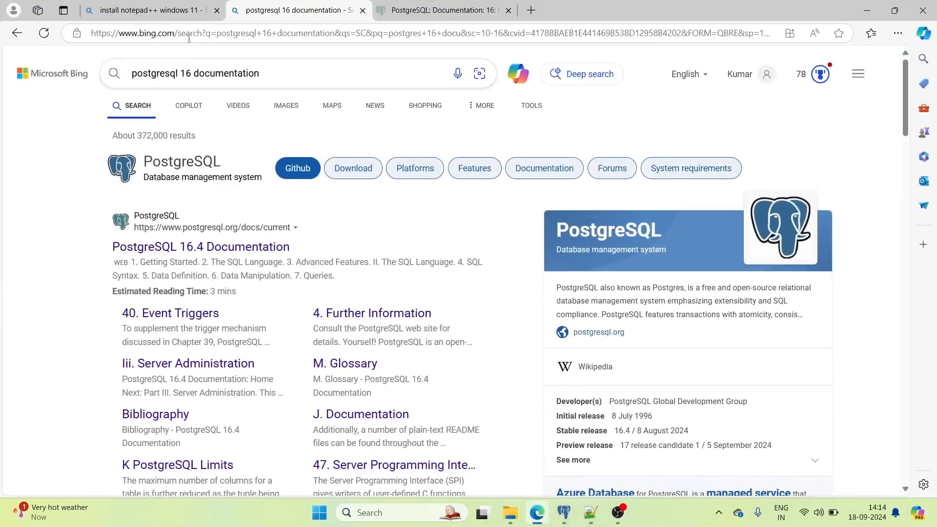
click(158, 15)
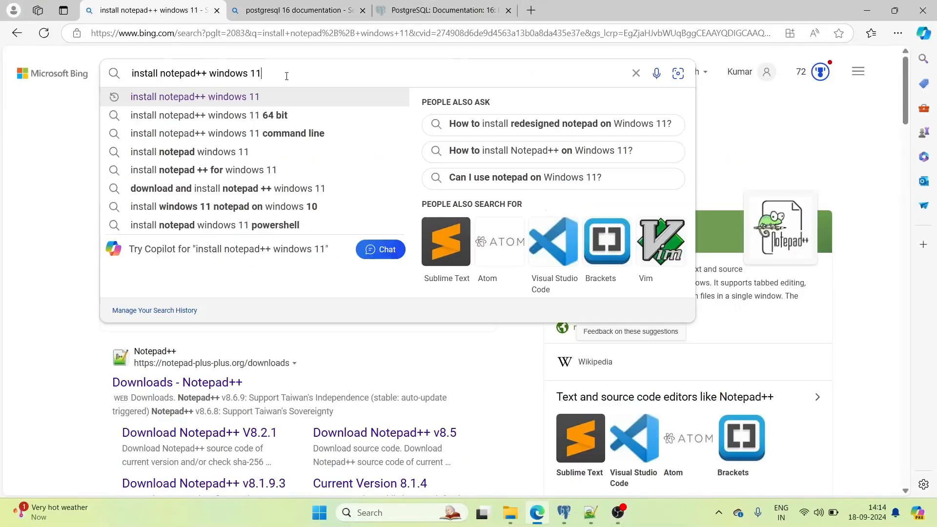
click(23, 139)
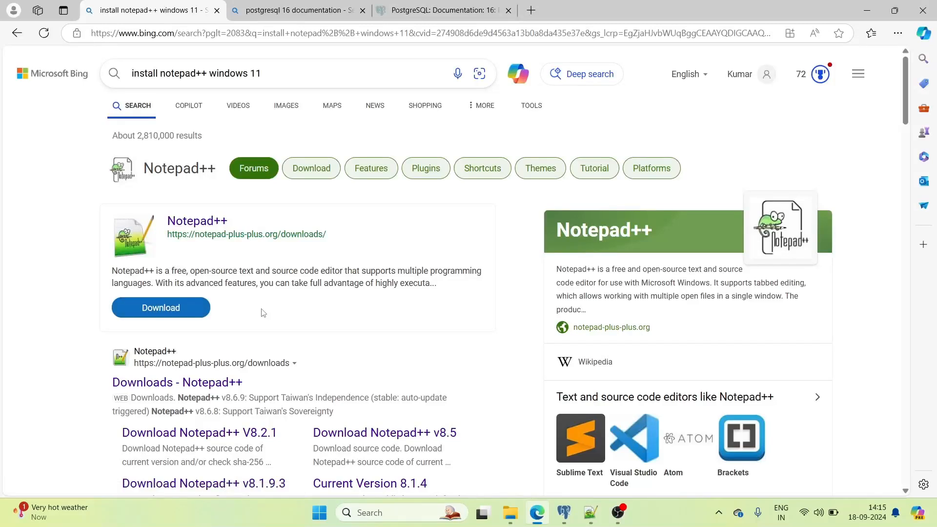
mouse_move(592, 517)
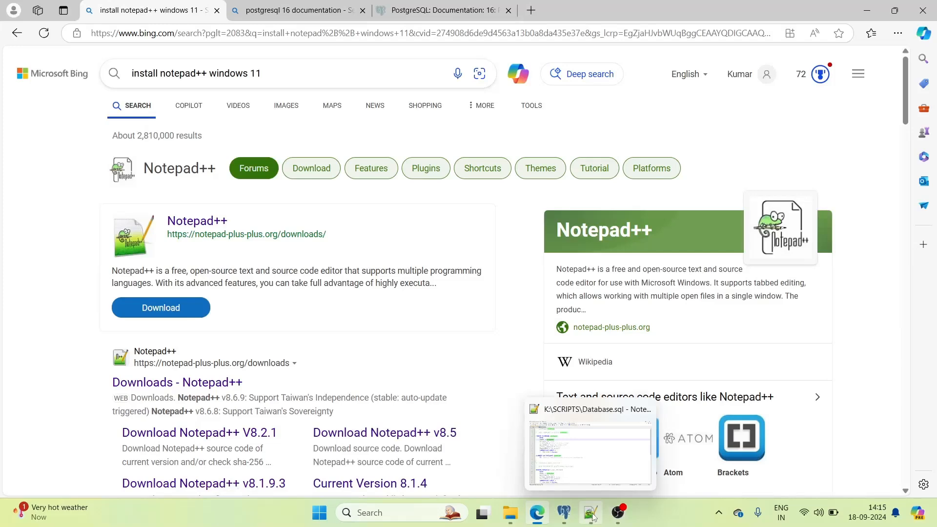
- Create a new blank document 'new 1' in Notepad++, leaving the Language menu unchanged
click(591, 513)
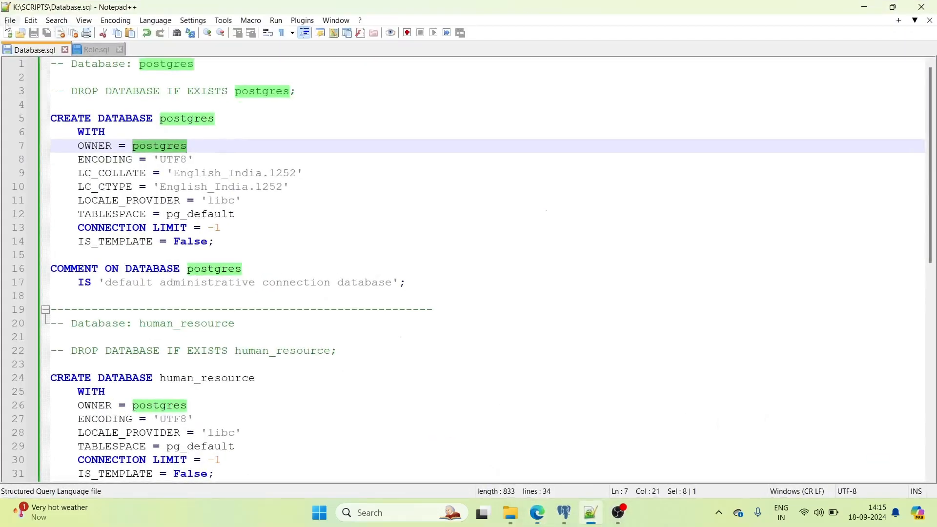
click(8, 32)
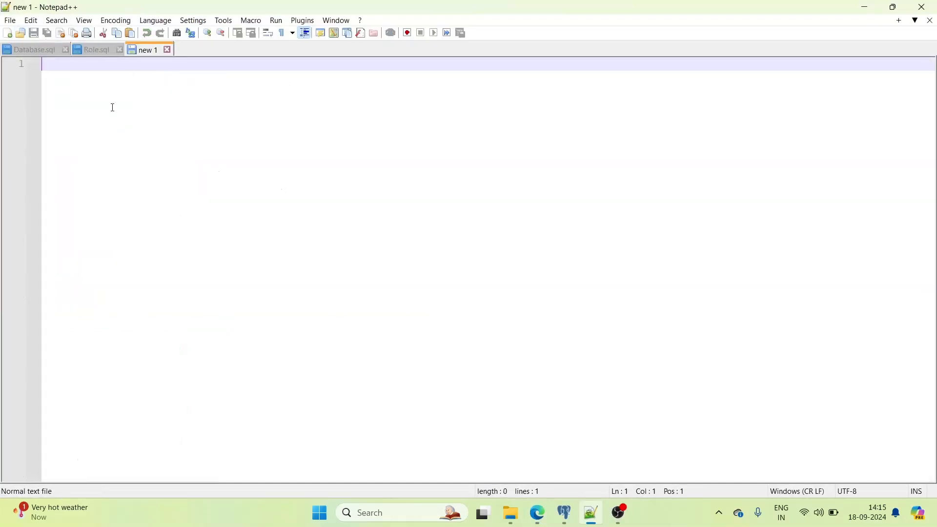
click(156, 20)
click(348, 115)
- Browse the Database.sql and Role.sql scripts, ending on Database.sql
click(26, 52)
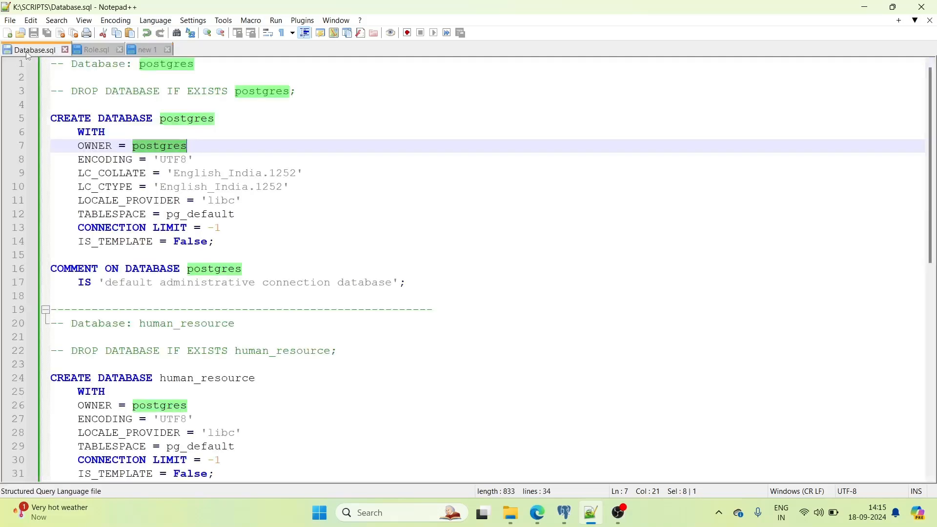
click(92, 52)
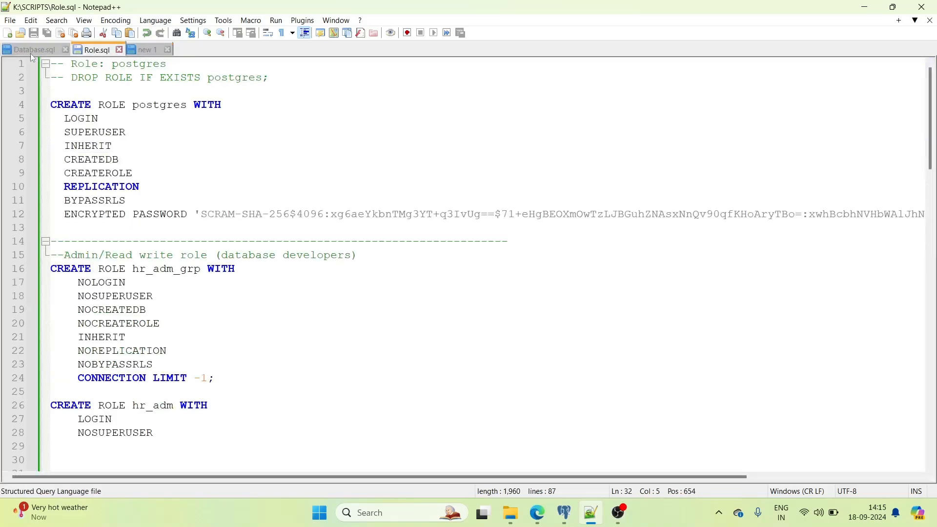
click(31, 51)
click(154, 23)
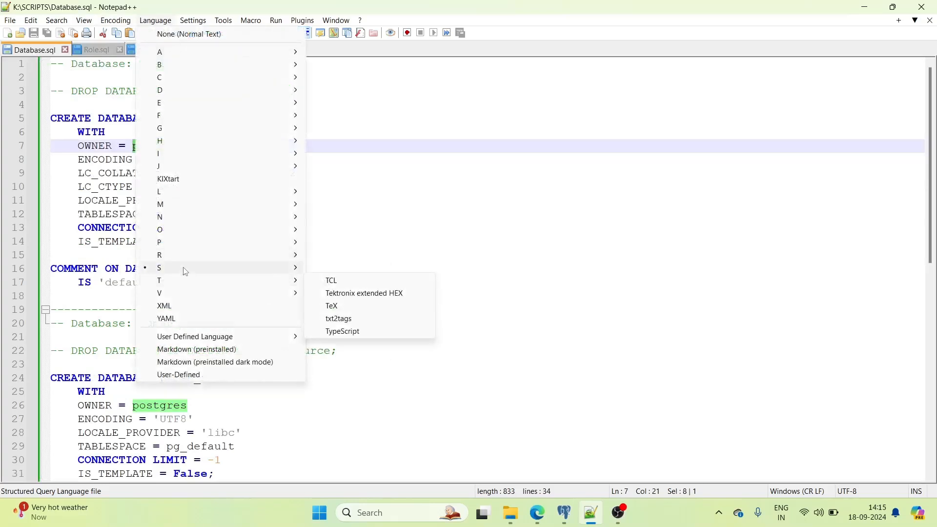
mouse_move(199, 271)
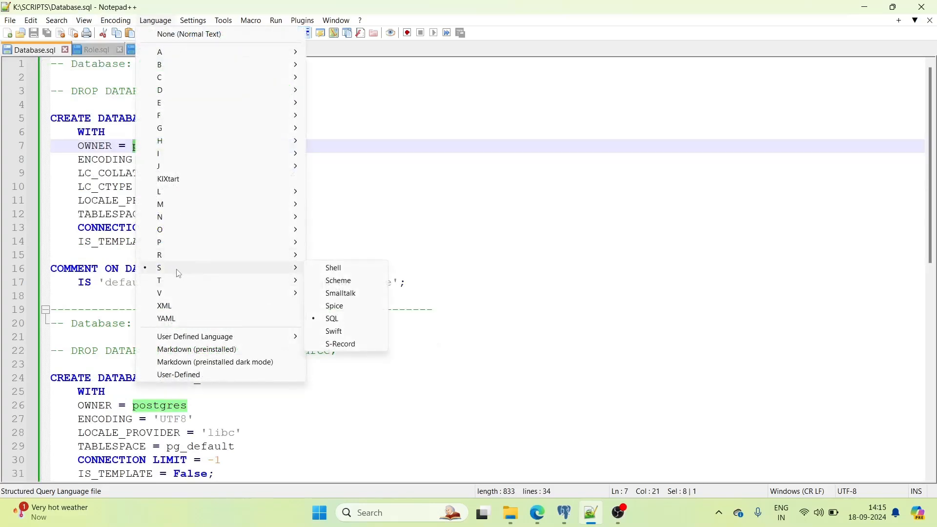
click(435, 174)
- Select DATABASE, CREATE and postgres on line 5 of Database.sql, then minimize Notepad++
click(126, 118)
double_click(128, 118)
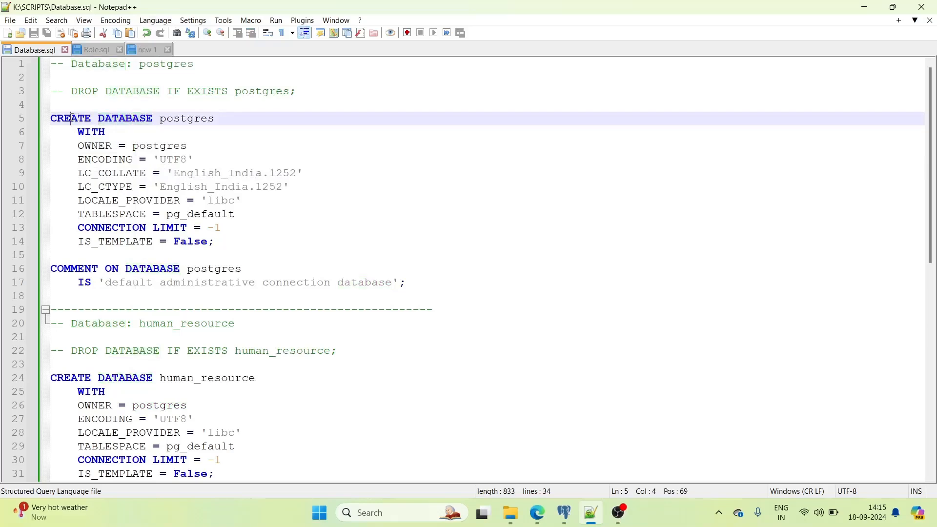
double_click(71, 118)
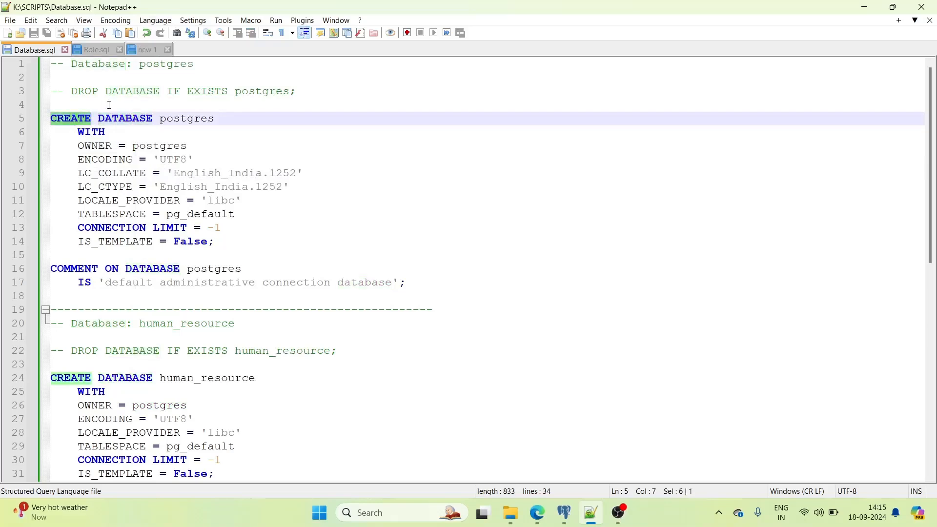
double_click(185, 120)
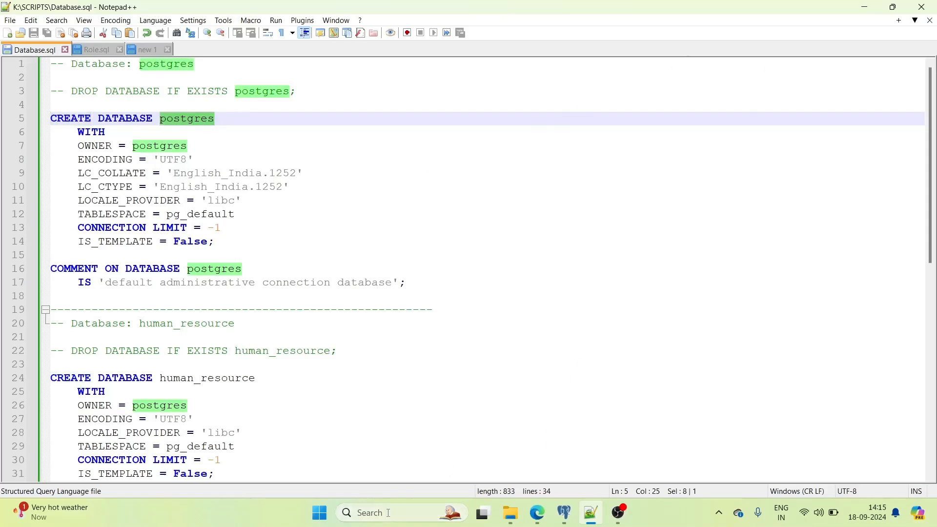
click(864, 9)
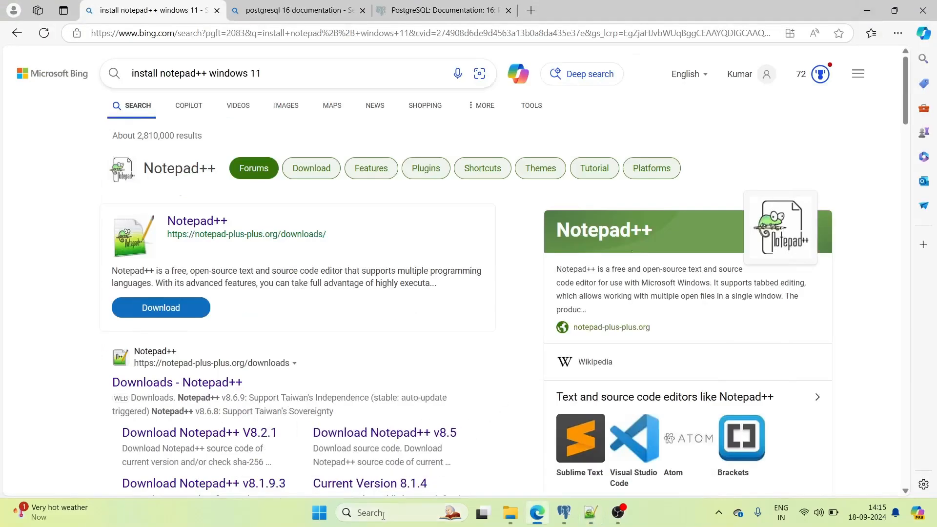
- Search Windows for 'pgadmin' and bring up pgAdmin 4 on its Dashboard
click(383, 514)
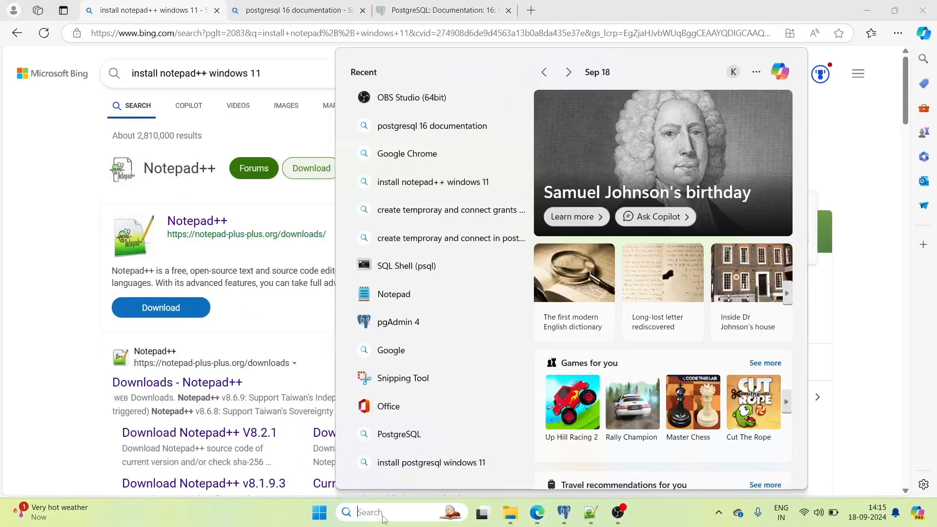
text(pgadmin)
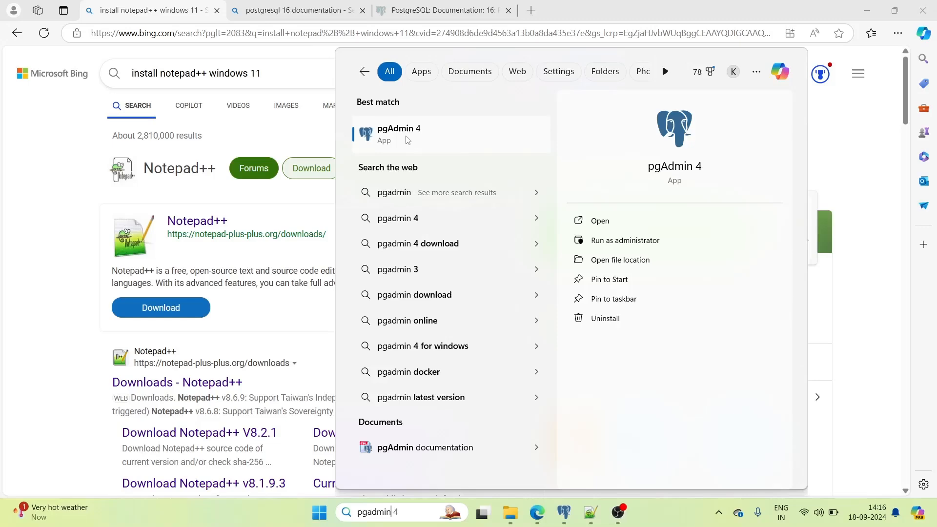
click(565, 515)
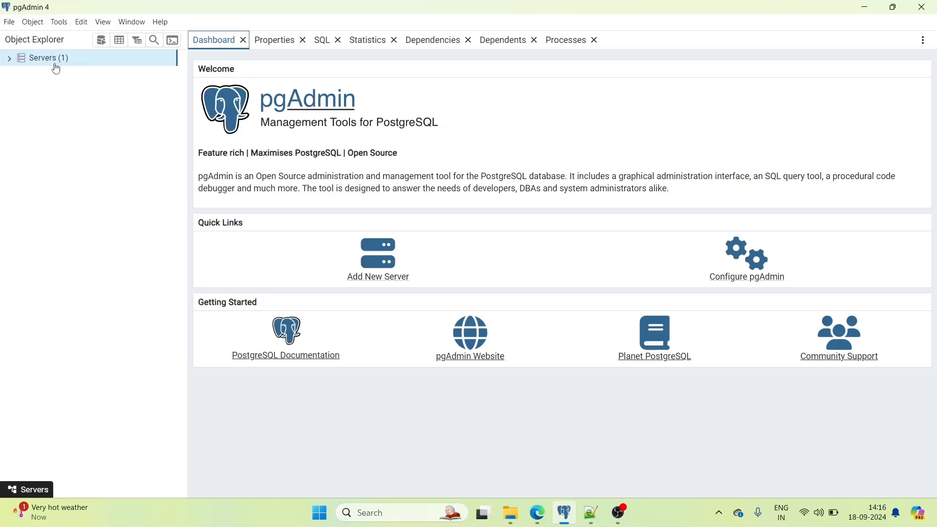
- Connect to the PostgreSQL 16 server with the postgres password, saving the password
click(9, 60)
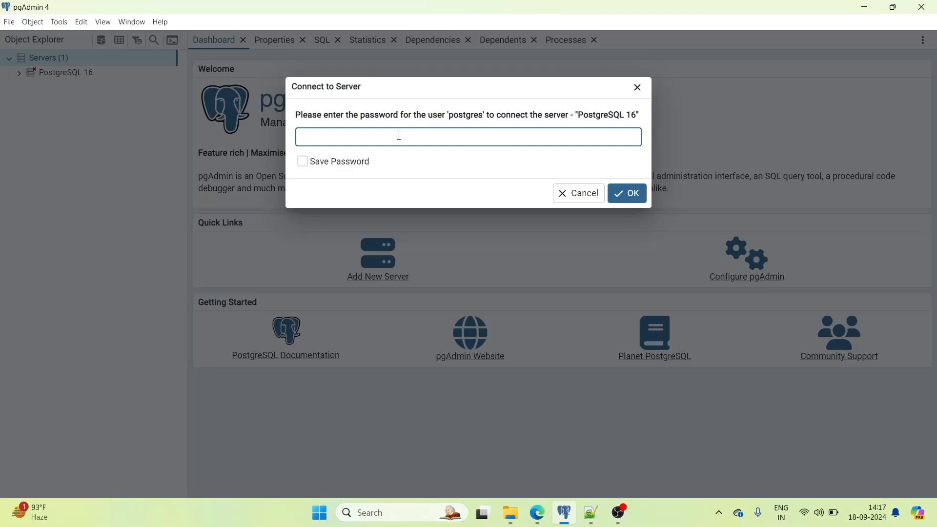
click(302, 169)
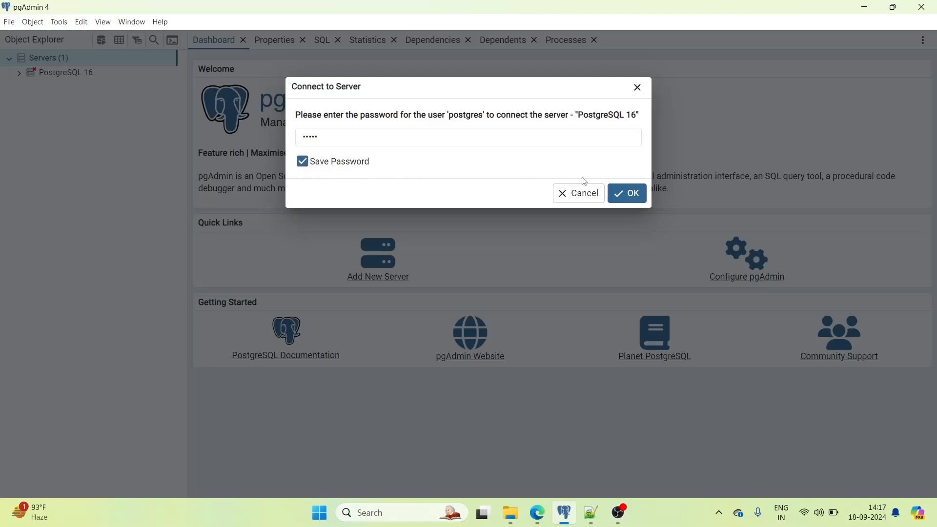
click(627, 193)
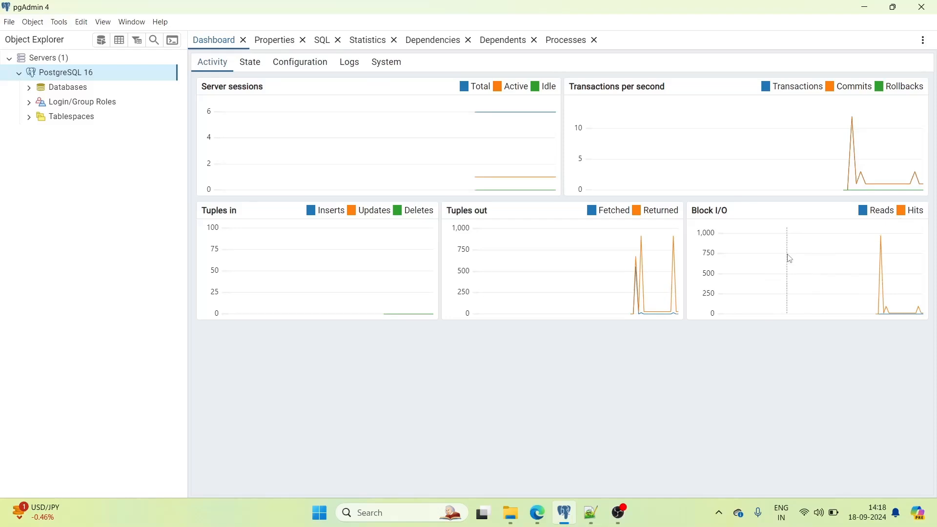
- Show PostgreSQL 16's properties down to its connection settings: localhost, port 5432
click(272, 45)
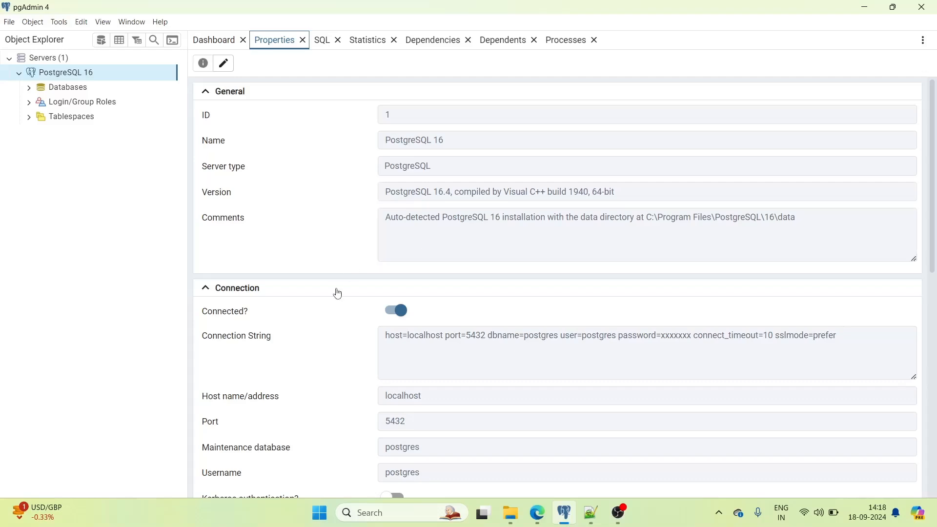
scroll(338, 294, down, 1)
scroll(314, 305, down, 1)
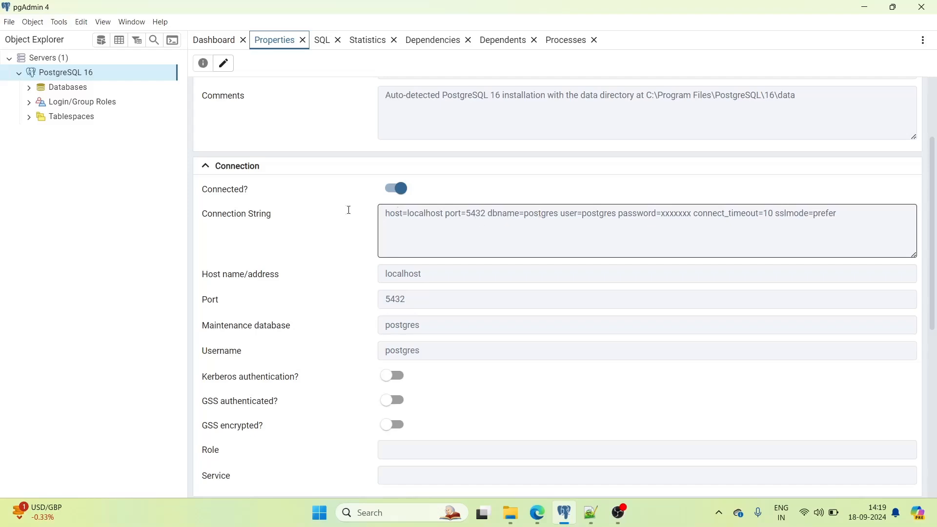
- Expand Databases to show the server's single postgres database
click(30, 89)
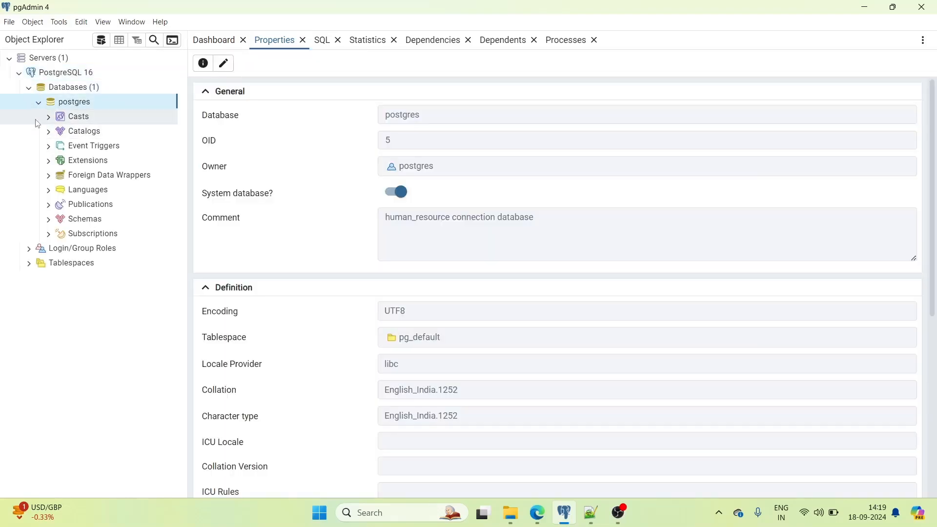
click(39, 104)
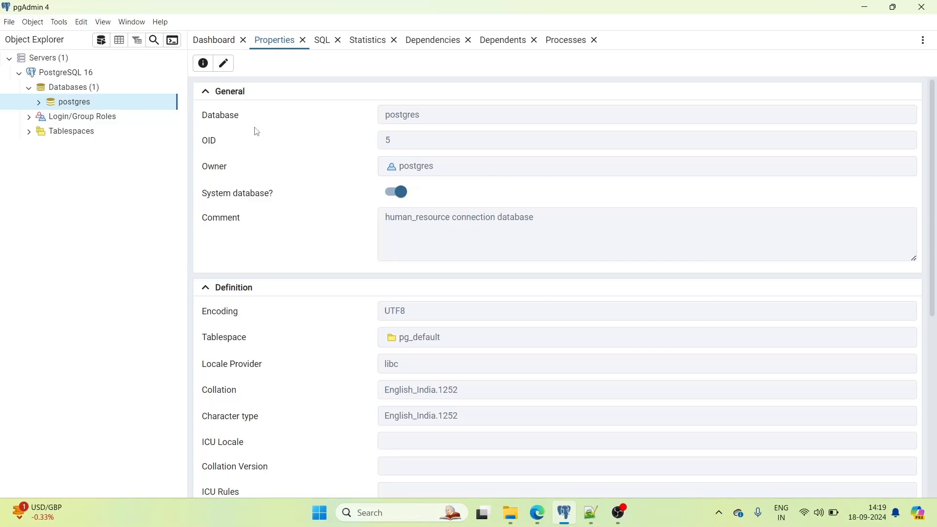
click(68, 87)
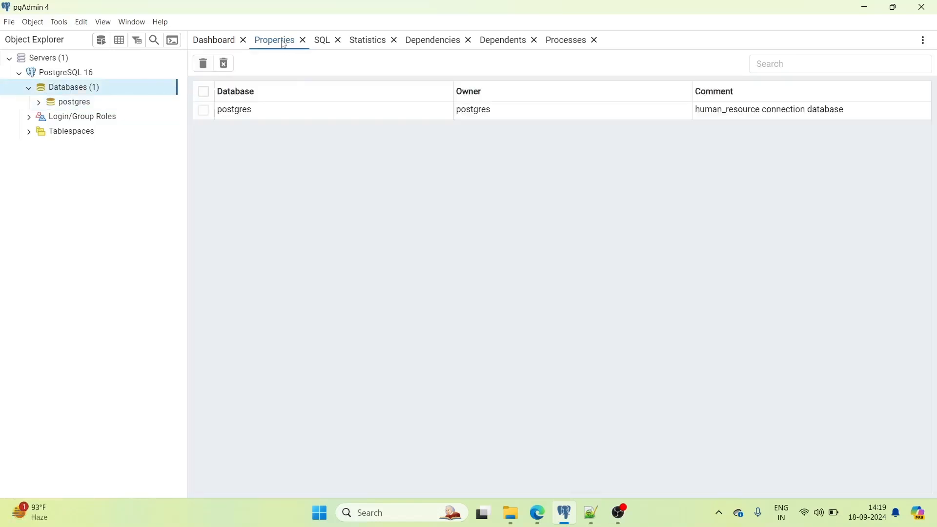
- Scroll through the server's connection and tunnel properties, then view its empty SQL tab
click(71, 78)
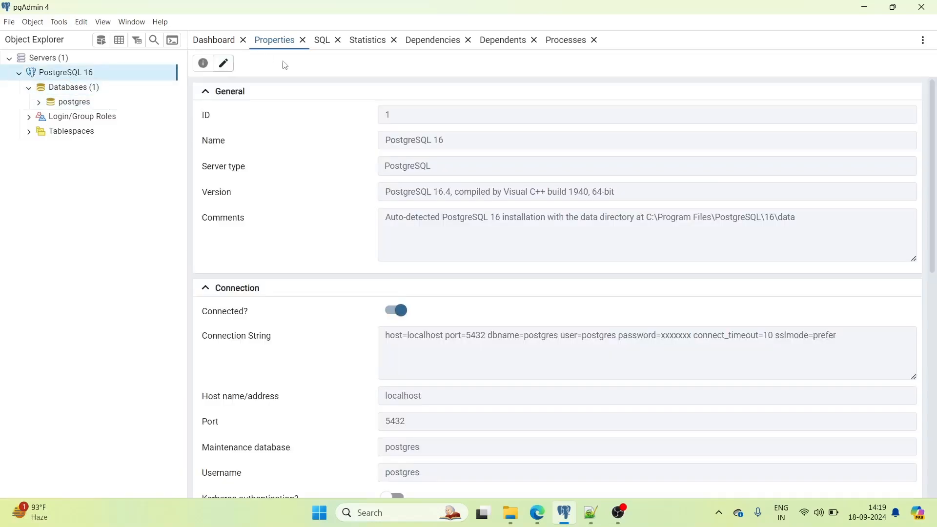
scroll(469, 351, down, 3)
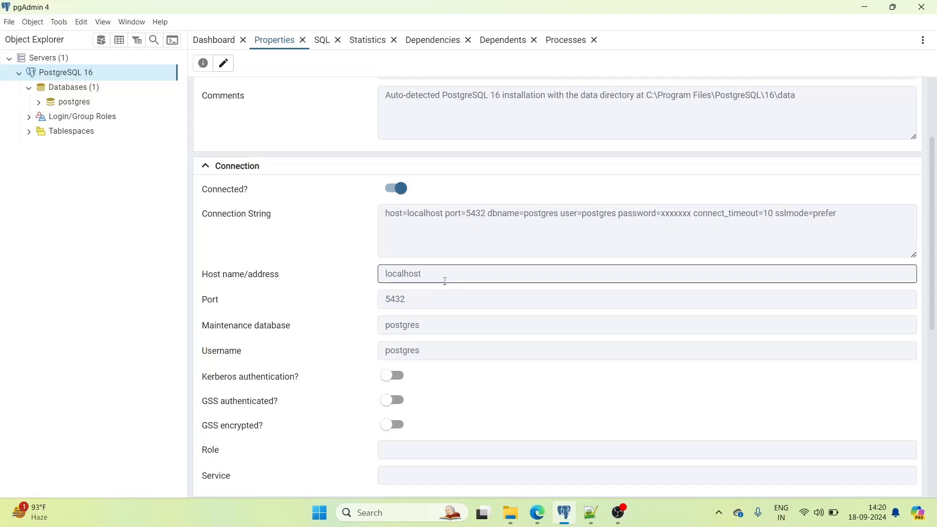
scroll(460, 316, down, 5)
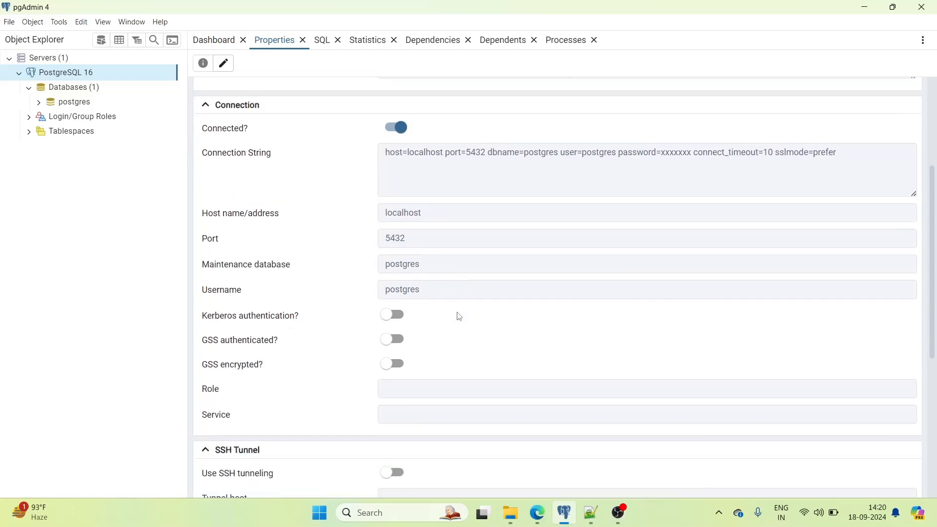
scroll(459, 316, down, 3)
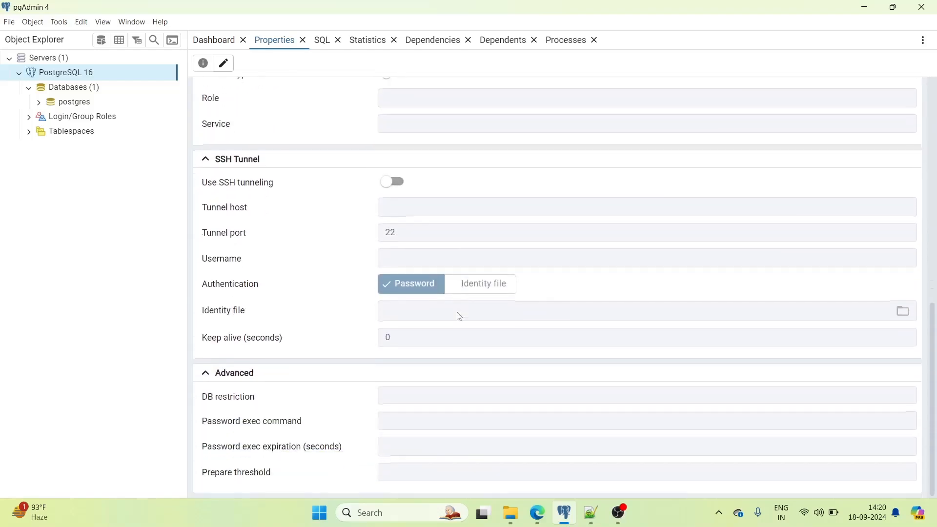
scroll(459, 316, up, 10)
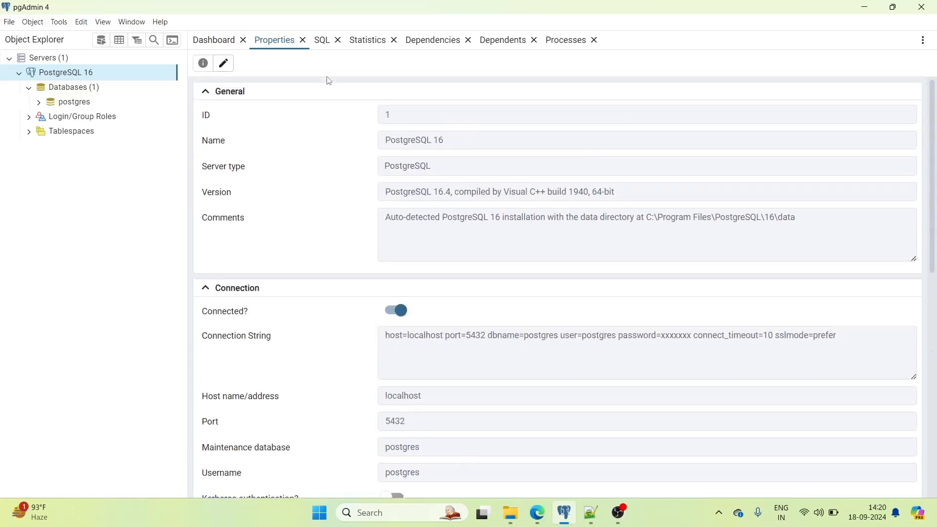
click(324, 41)
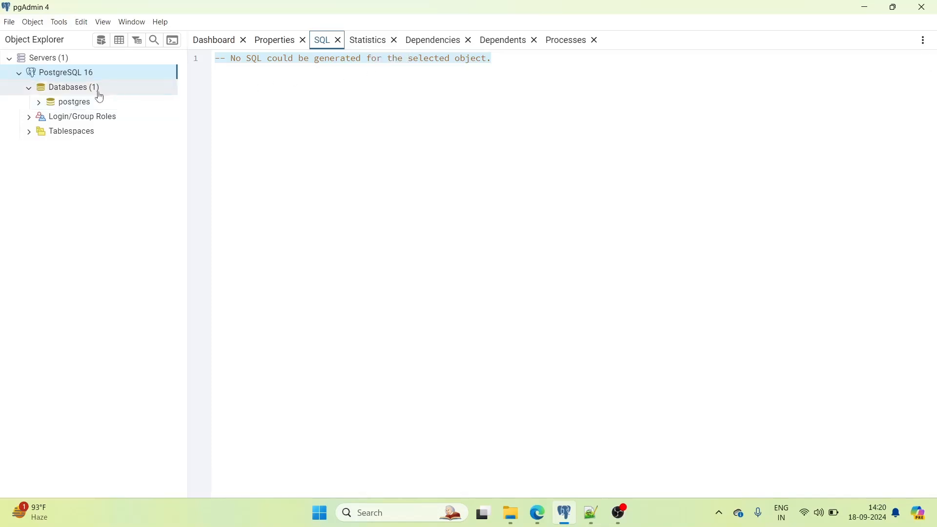
- Review postgres's SQL, Statistics, Dependencies, Dependents and Processes tabs, then return to Dashboard
click(86, 104)
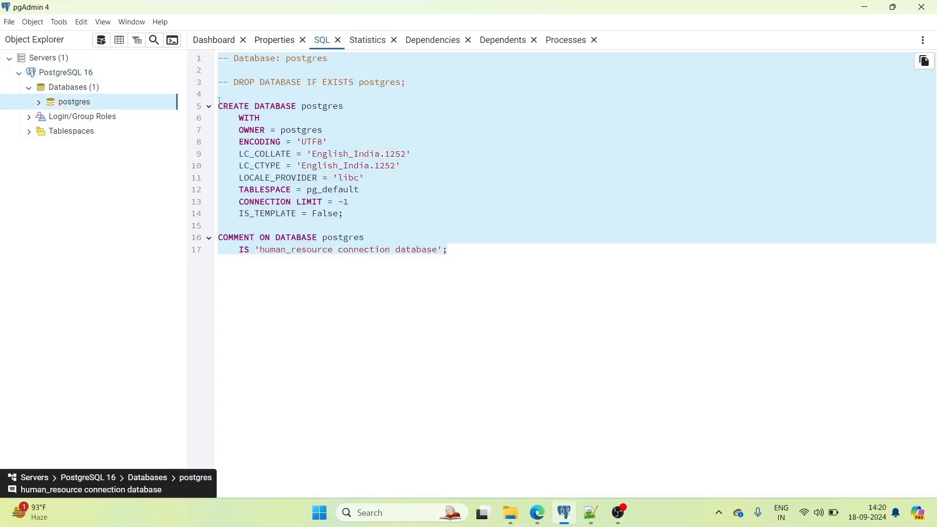
click(434, 201)
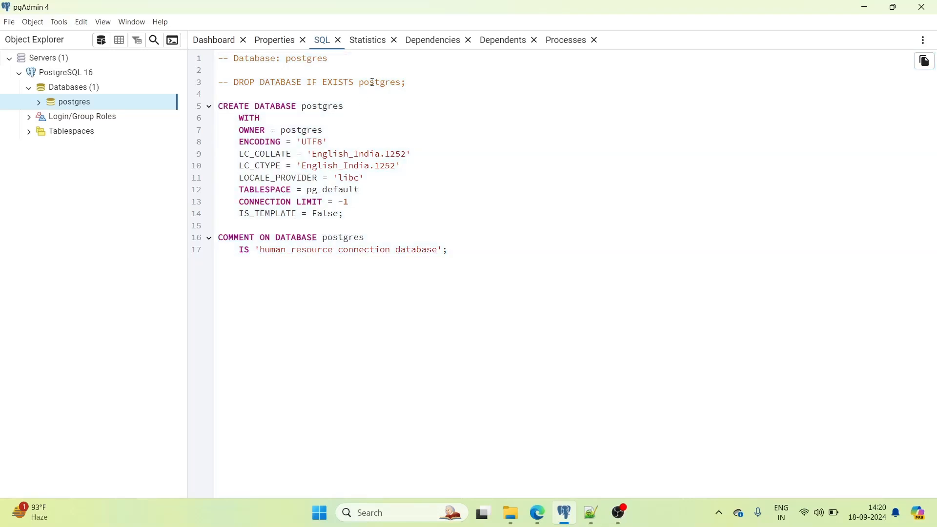
click(373, 41)
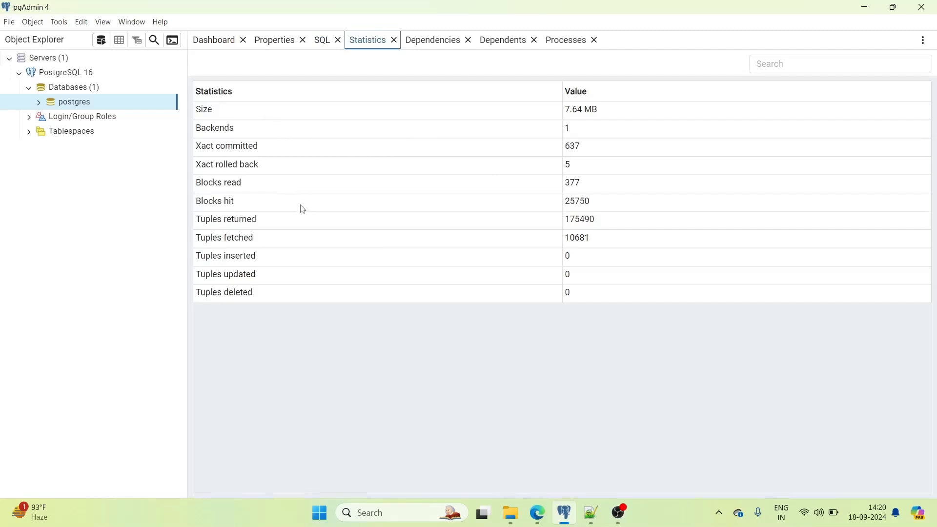
click(429, 45)
click(495, 43)
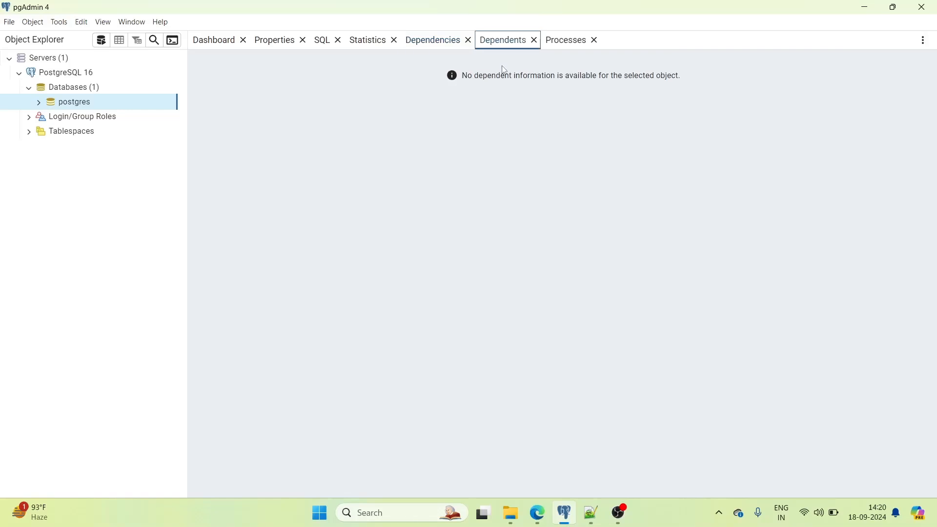
click(567, 41)
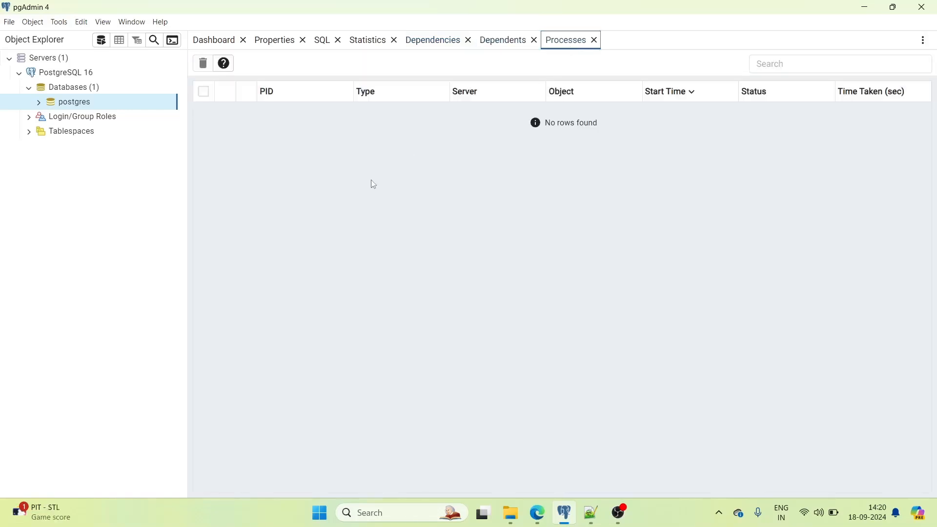
click(219, 46)
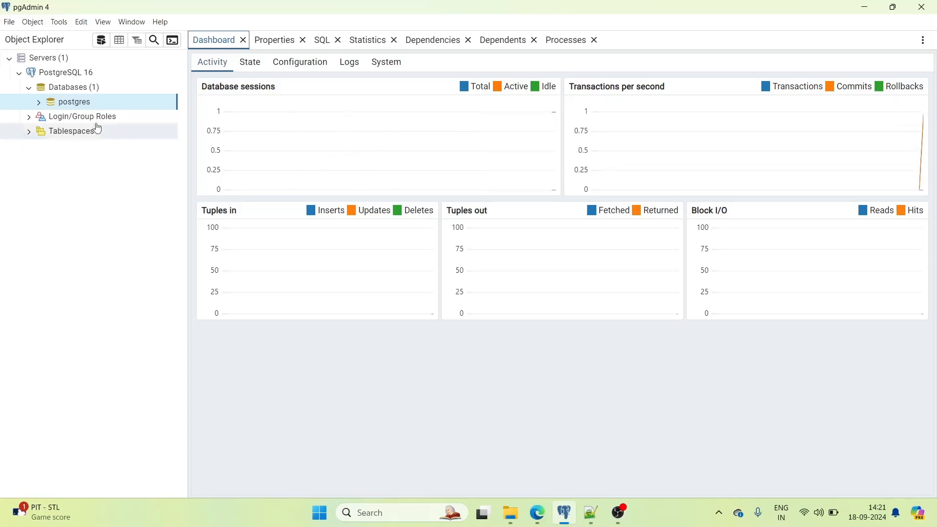
- Collapse and re-expand the Databases group to show postgres
click(28, 88)
click(28, 89)
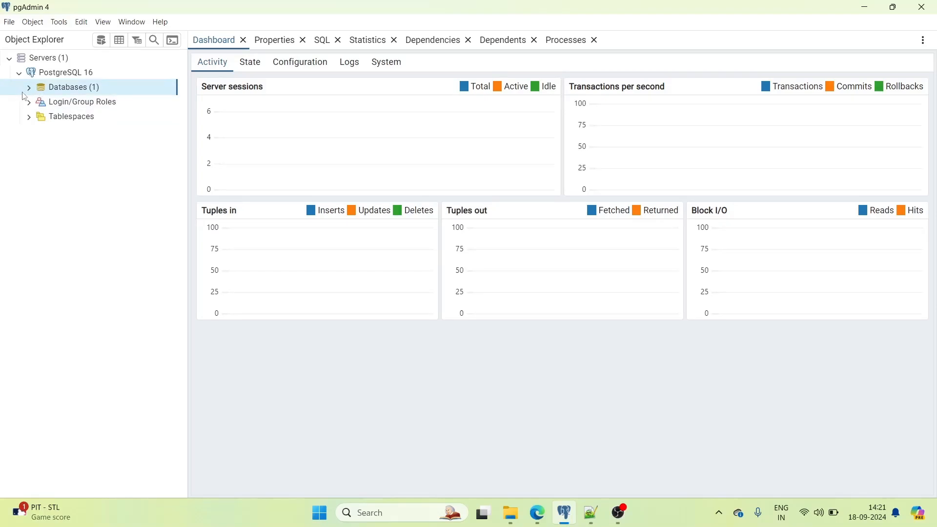
click(28, 88)
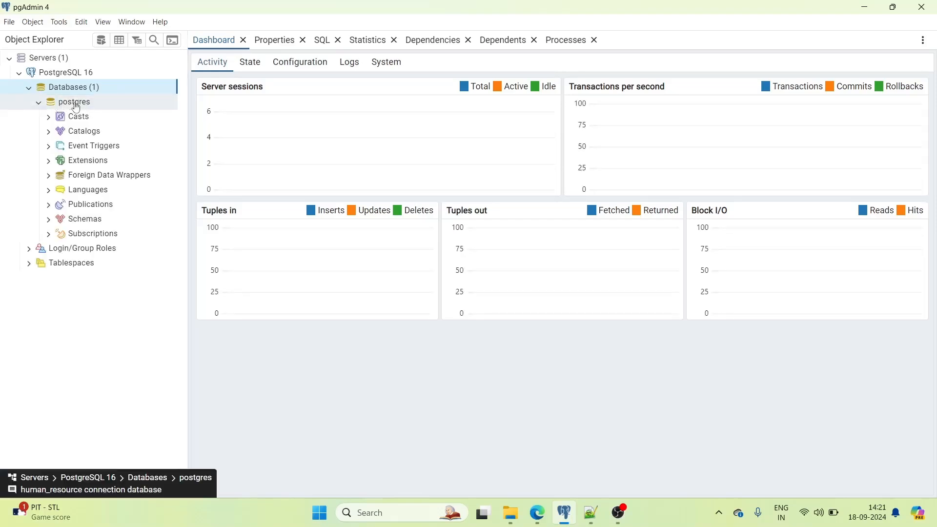
- Expand postgres, Schemas and public to view object types, then collapse them all again
click(39, 103)
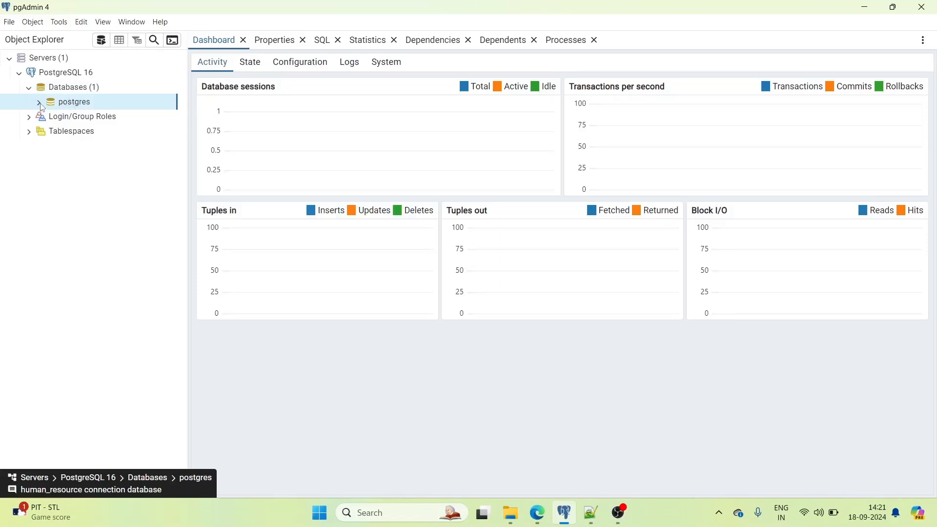
click(40, 103)
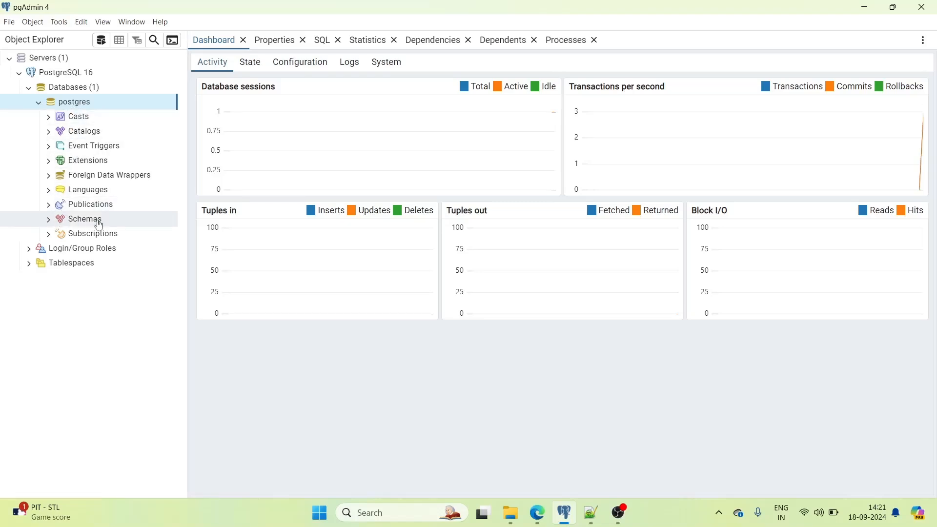
click(48, 219)
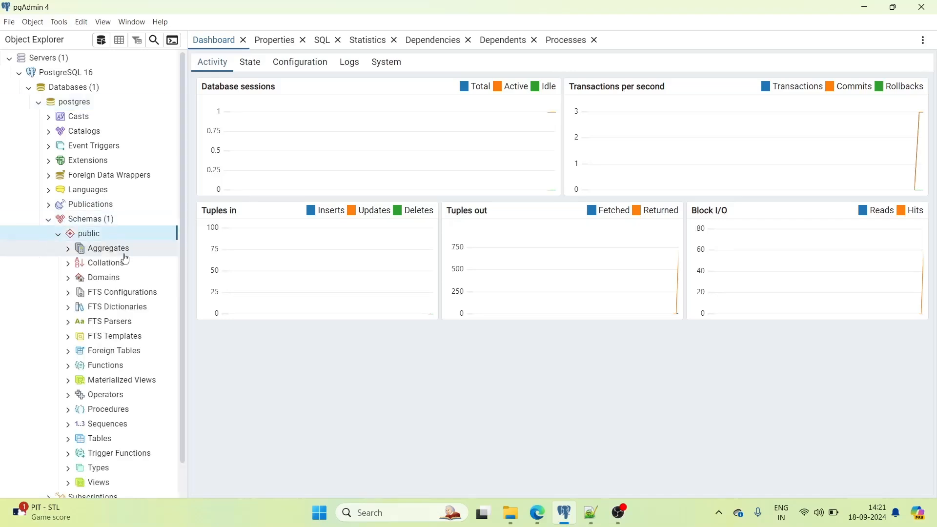
click(58, 234)
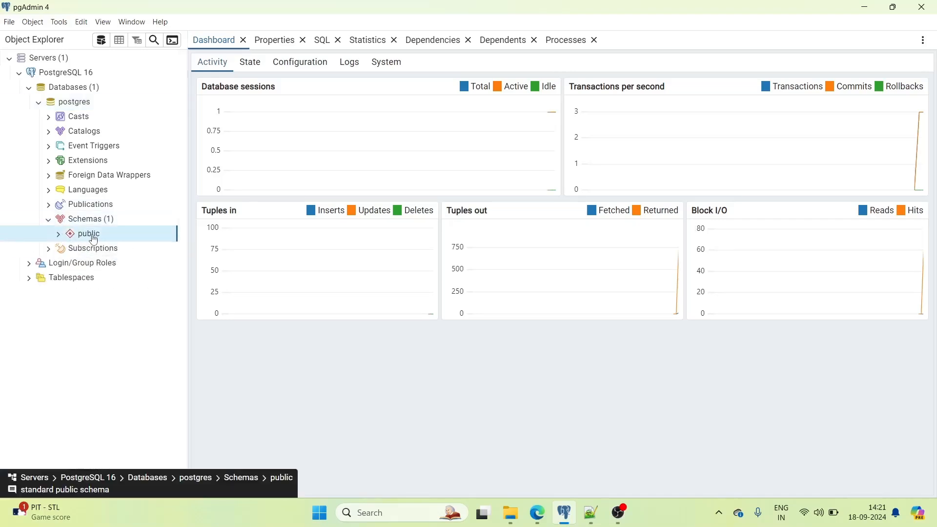
click(58, 234)
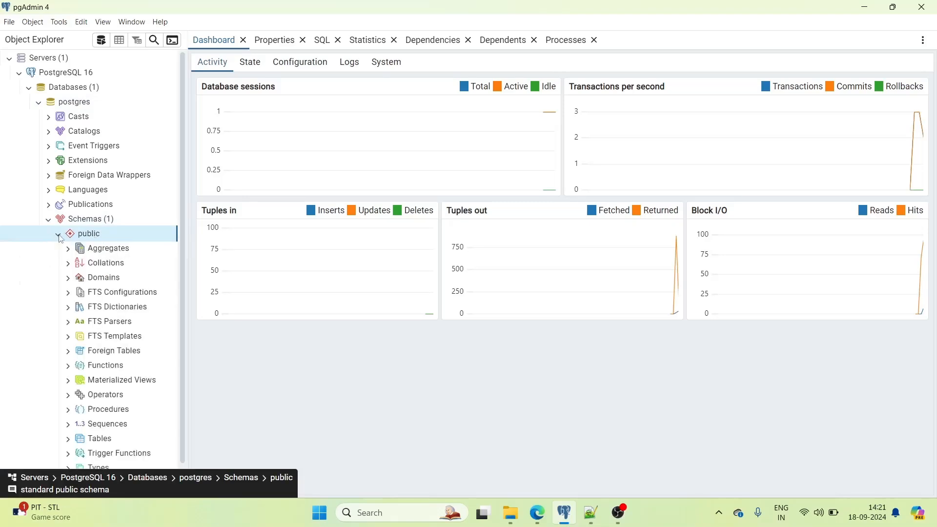
scroll(57, 266, down, 1)
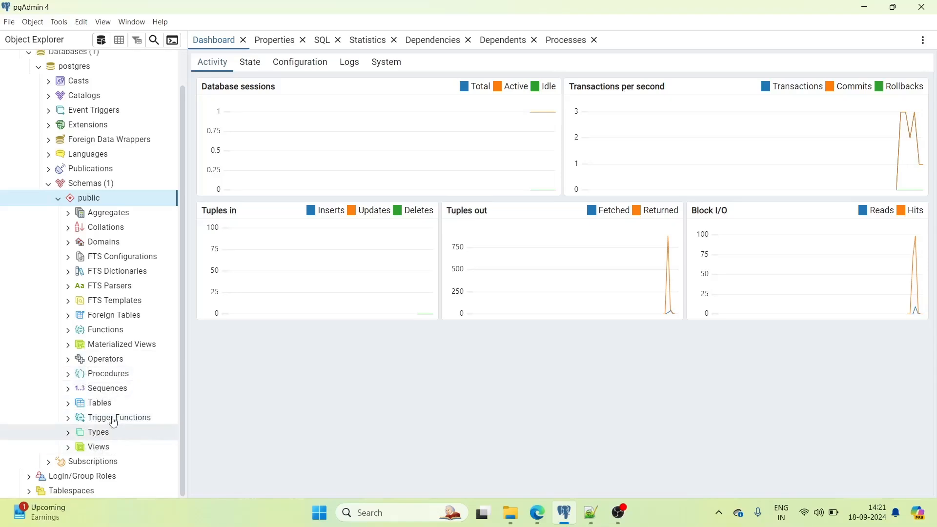
click(47, 185)
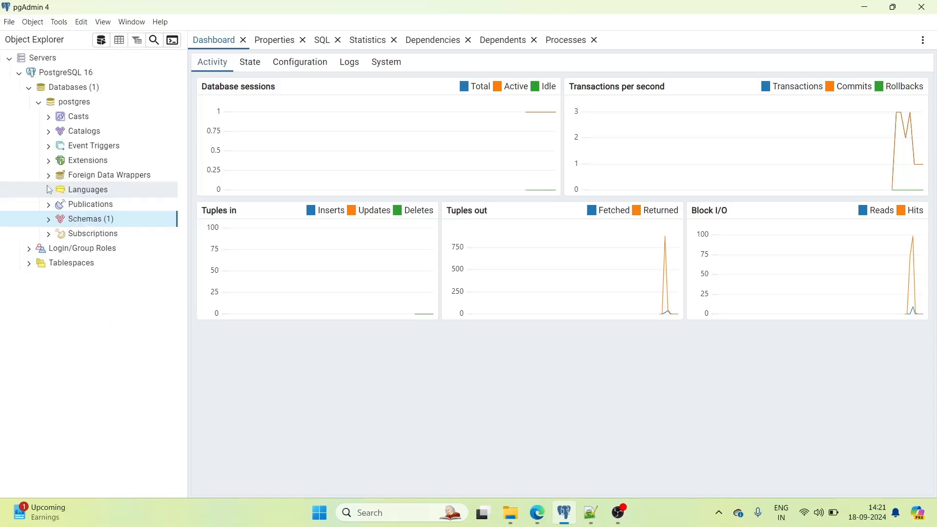
click(39, 104)
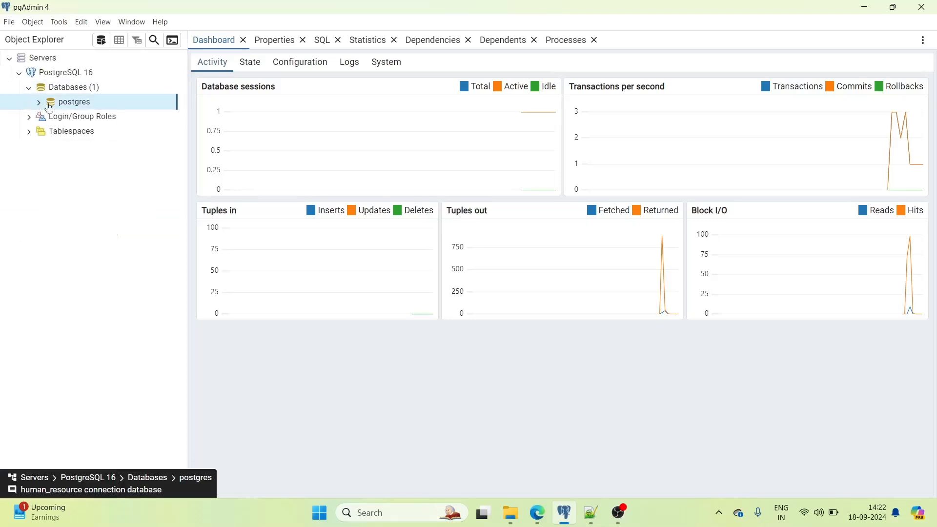
- List the 15 login/group roles and view the postgres role's CREATE ROLE script
click(74, 120)
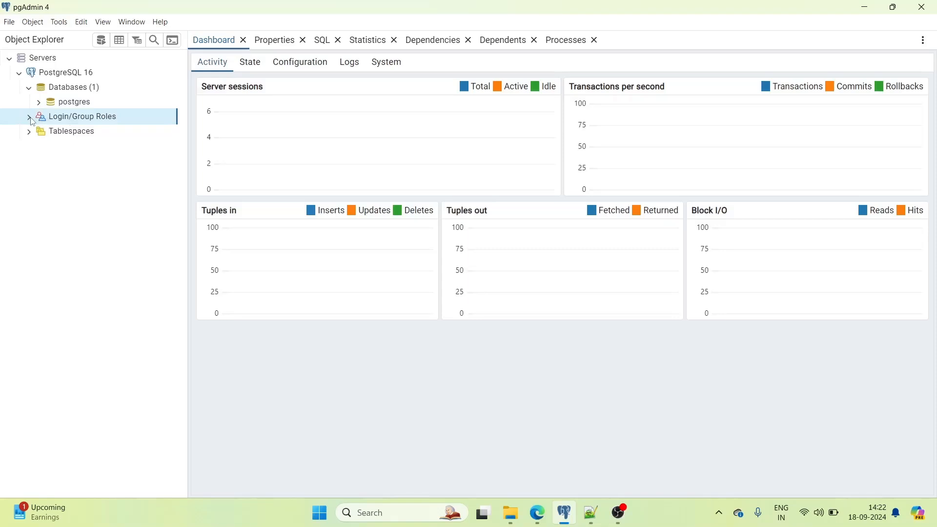
click(30, 117)
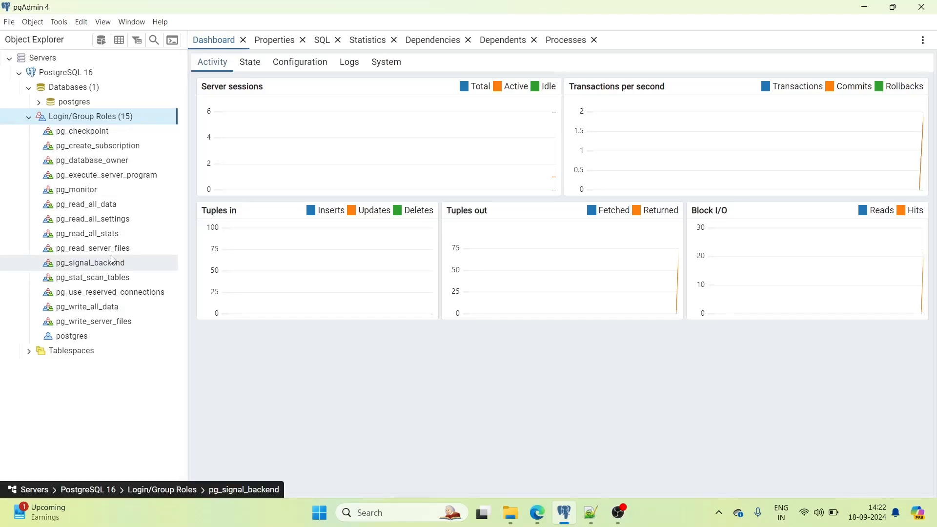
click(77, 341)
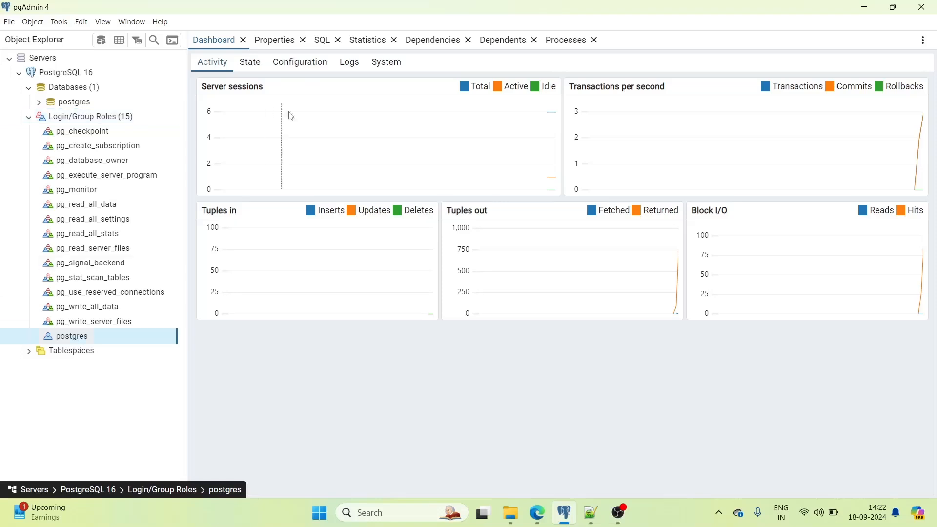
click(322, 40)
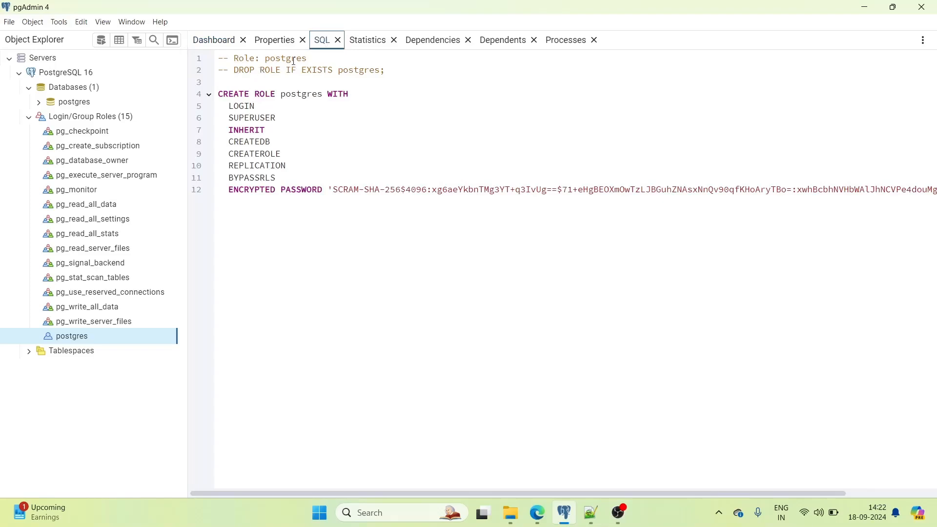
double_click(304, 94)
click(305, 113)
- Compare the pg_write_server_files and postgres role scripts, then collapse Login/Group Roles
click(98, 325)
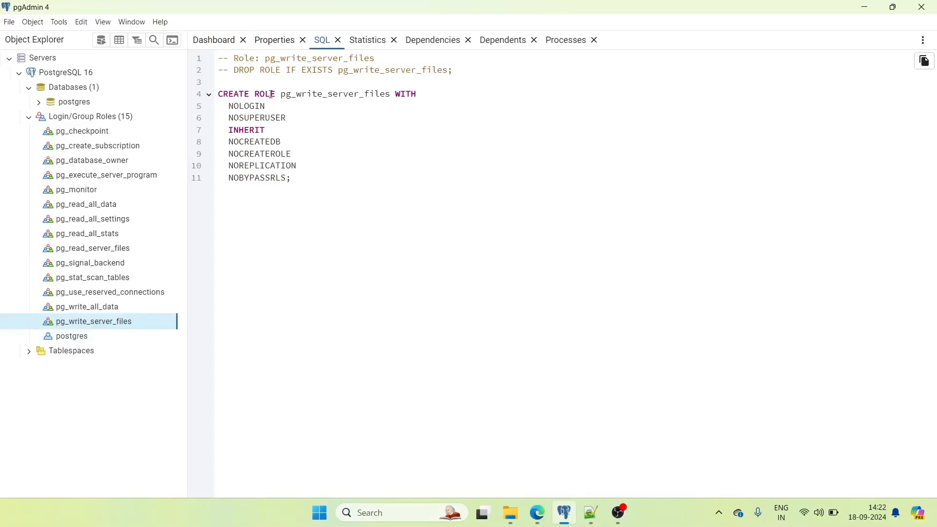
click(81, 341)
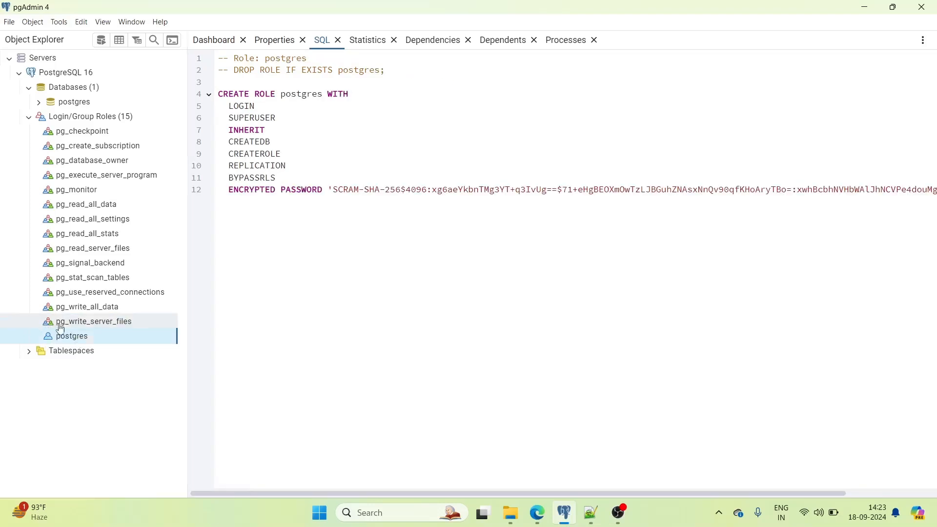
click(78, 325)
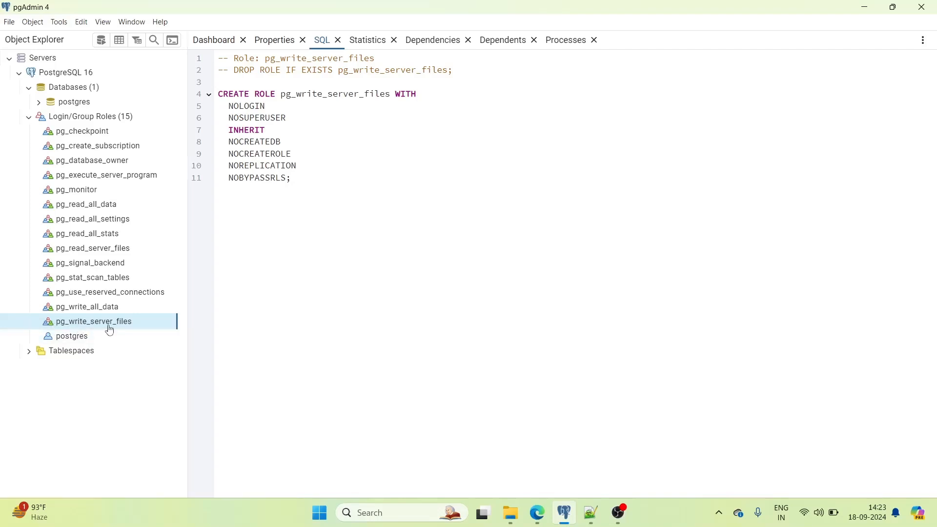
click(73, 337)
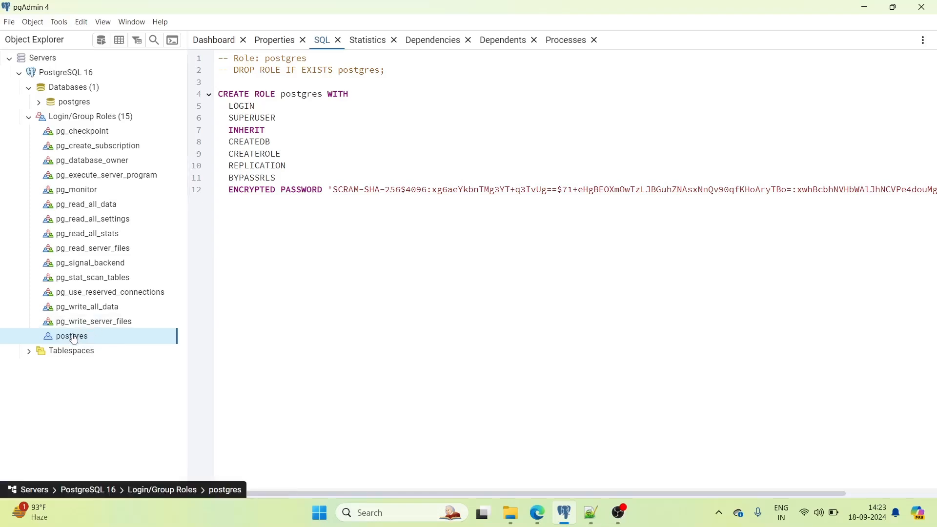
click(84, 329)
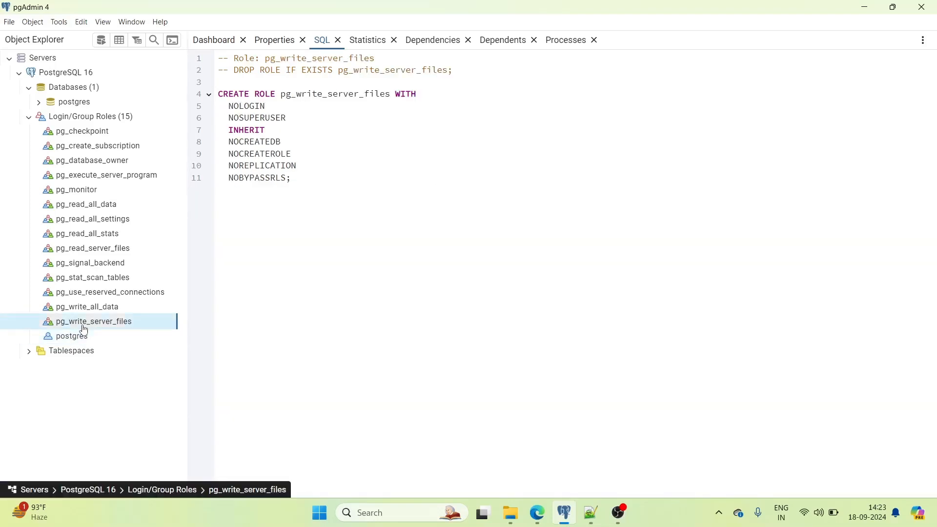
click(29, 119)
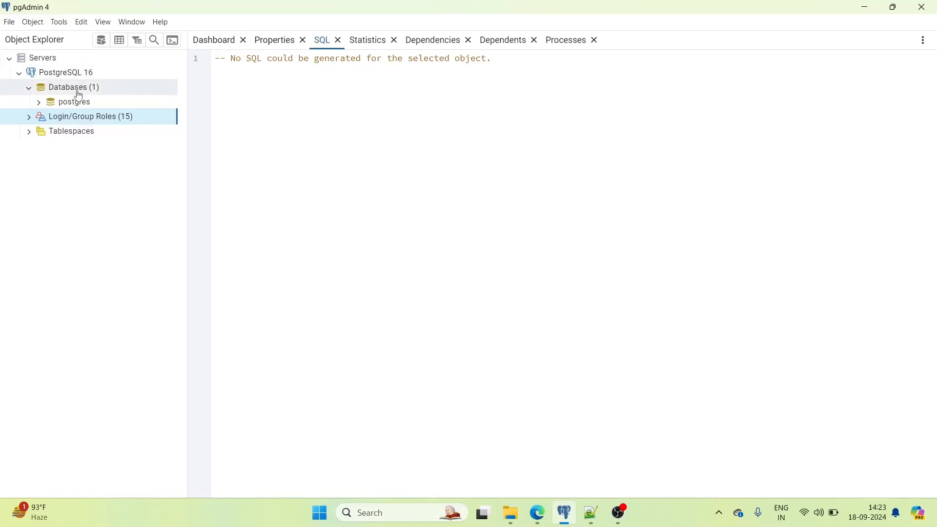
- List the pg_default and pg_global tablespaces, then collapse Tablespaces and Databases
click(28, 131)
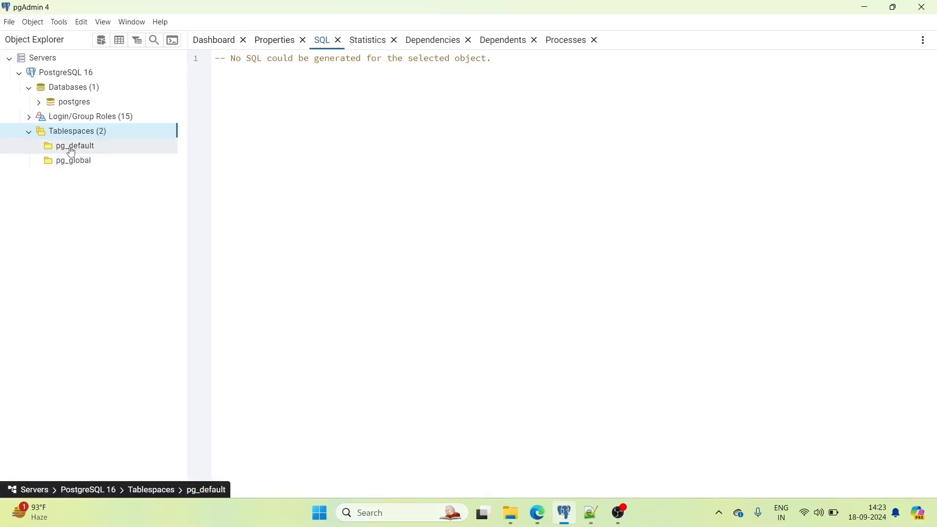
click(29, 133)
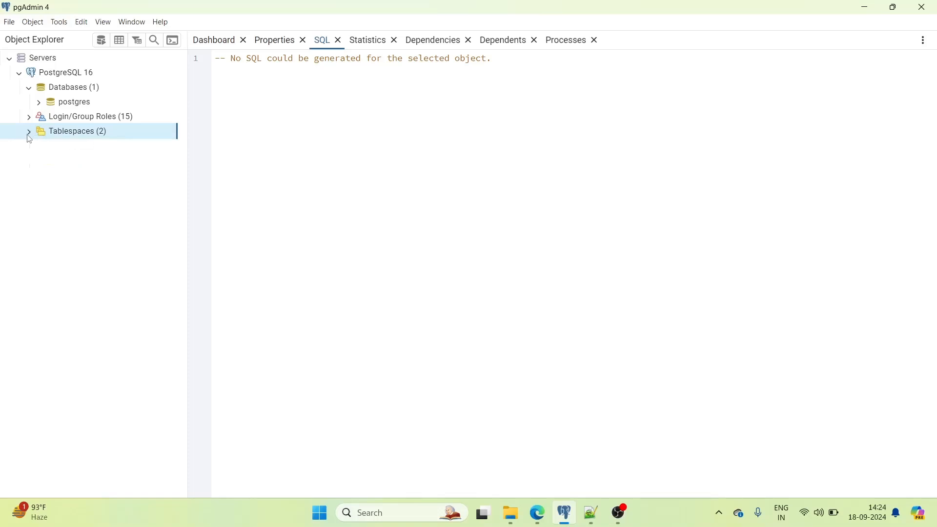
click(30, 89)
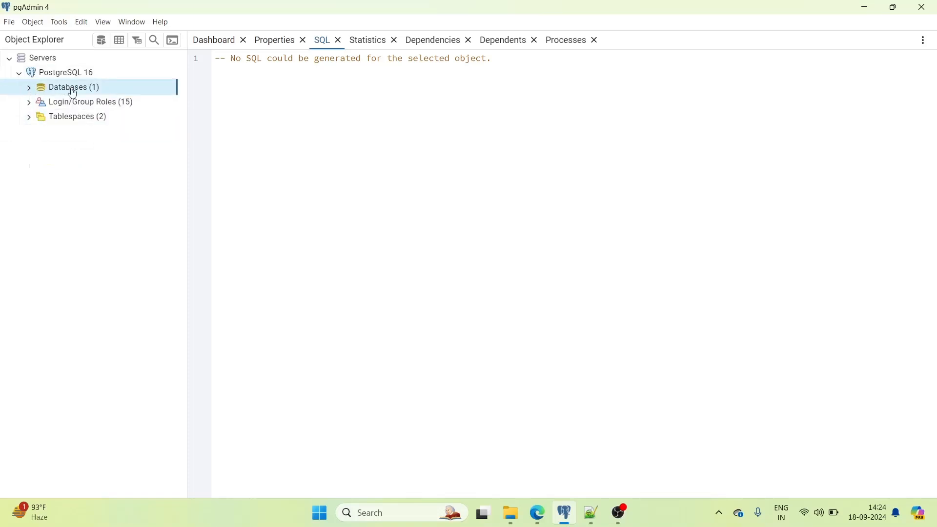
- Open the Create - Database form from the PostgreSQL 16 server's Databases node
right_click(93, 90)
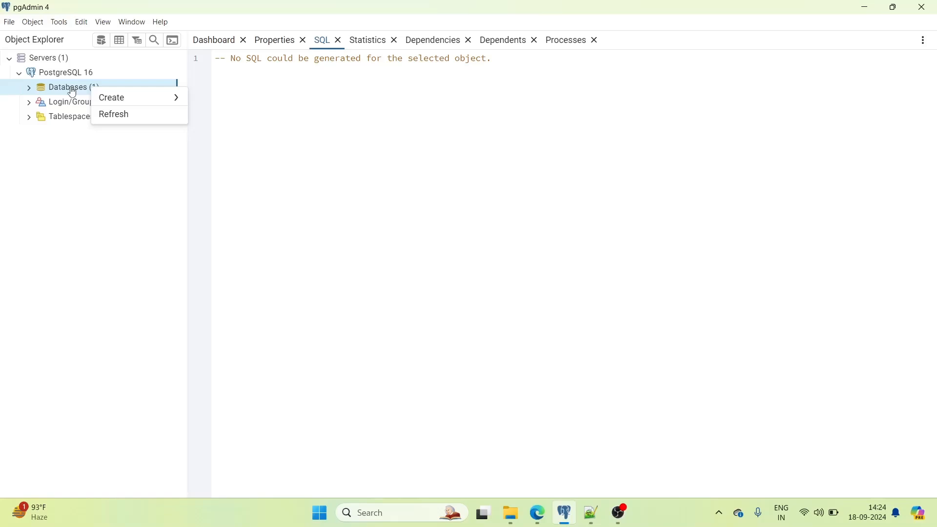
mouse_move(139, 101)
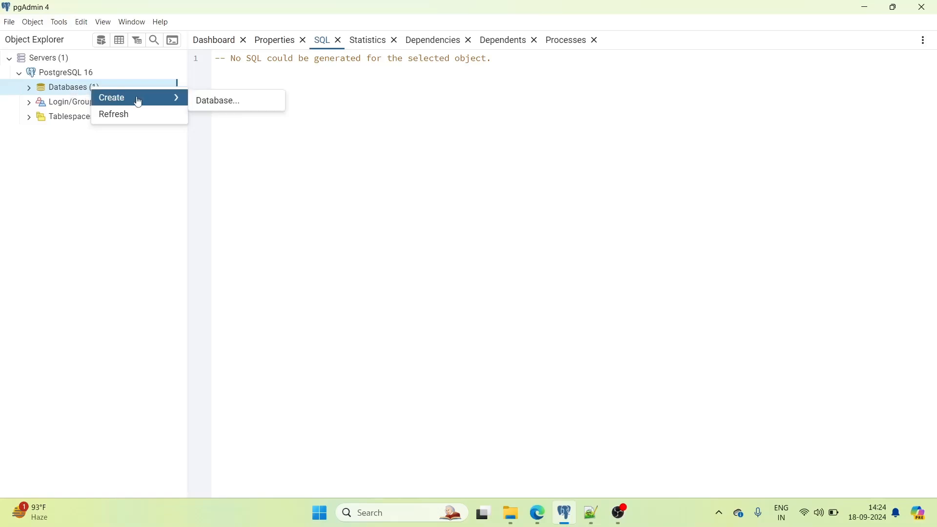
click(239, 105)
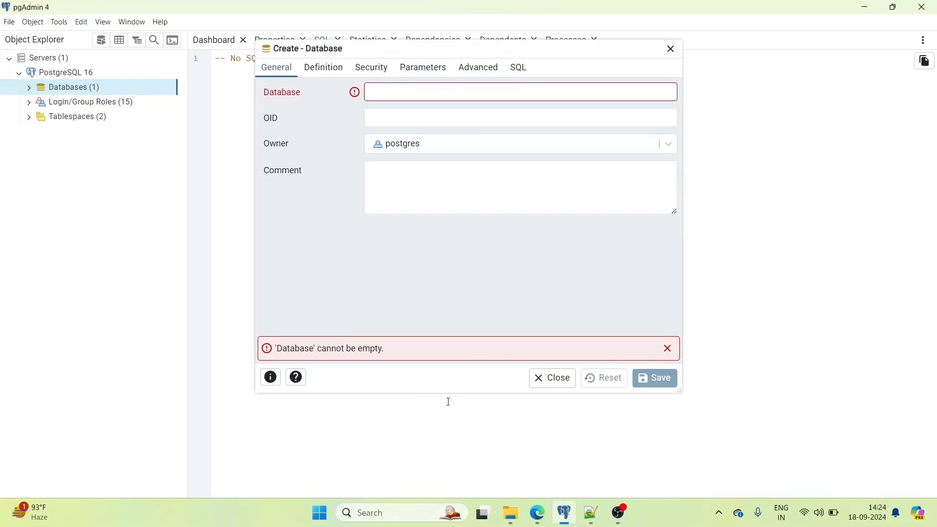
- Enlarge the Create - Database dialog and name the database human_resource
drag(448, 394, 448, 434)
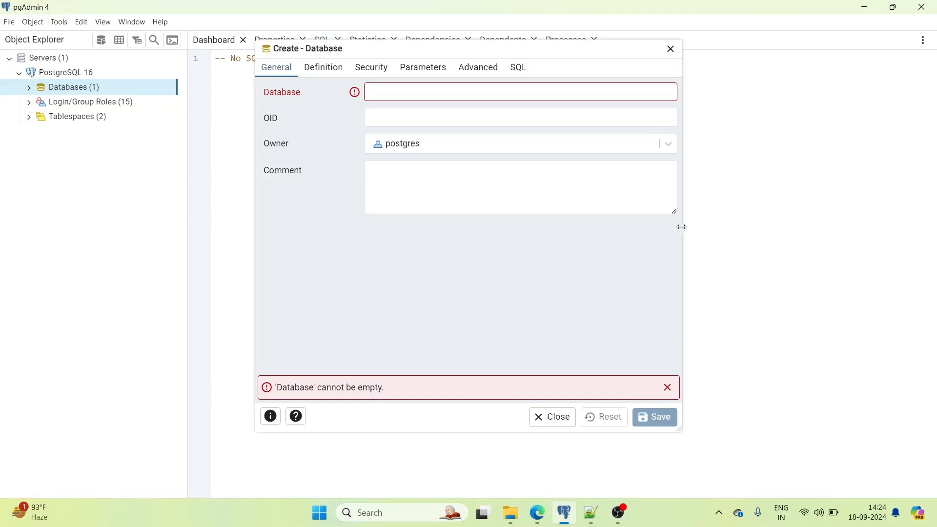
drag(682, 227, 752, 227)
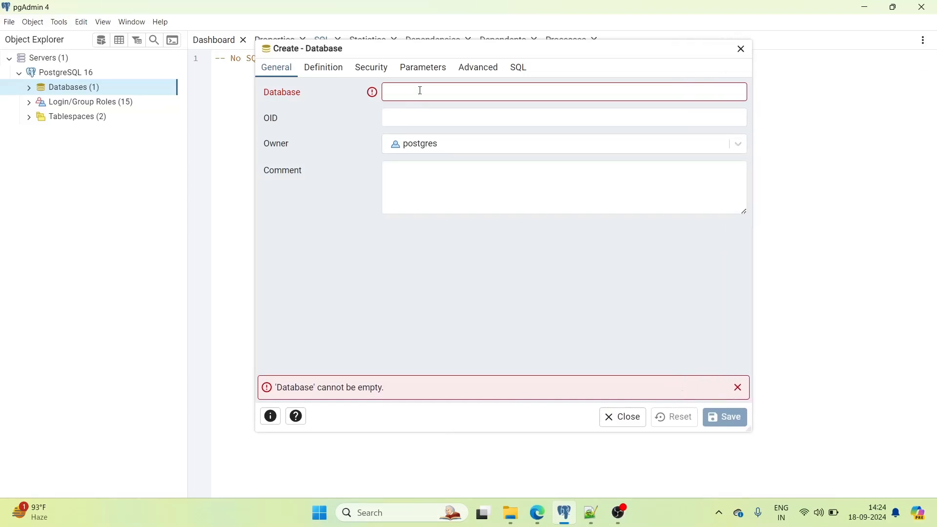
drag(257, 205, 178, 208)
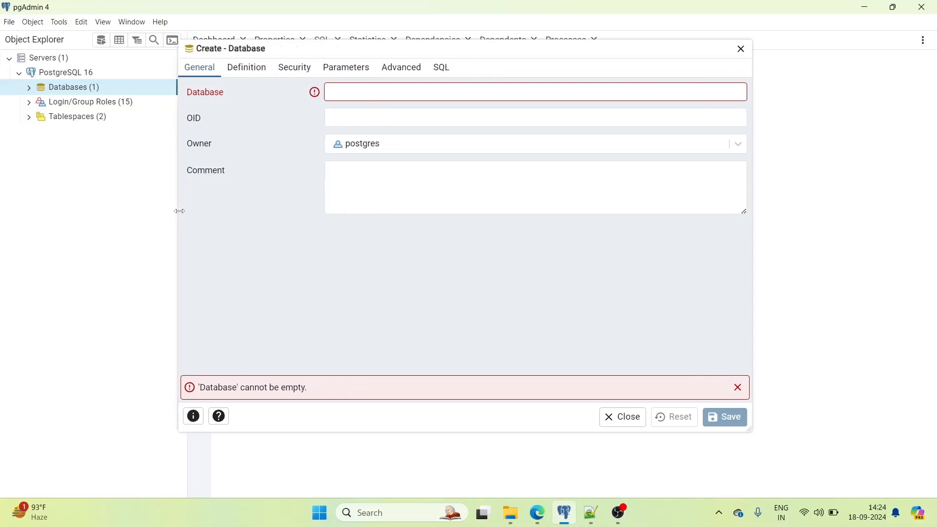
click(385, 92)
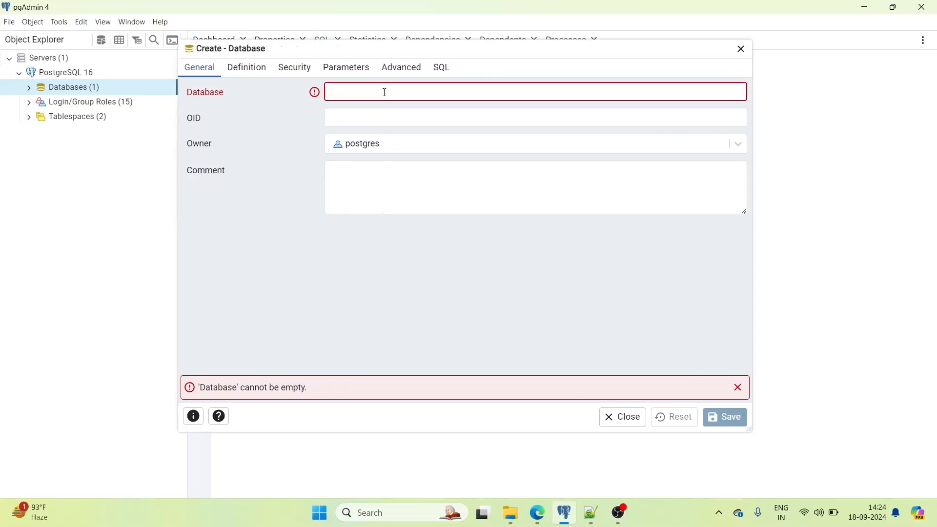
text(human)
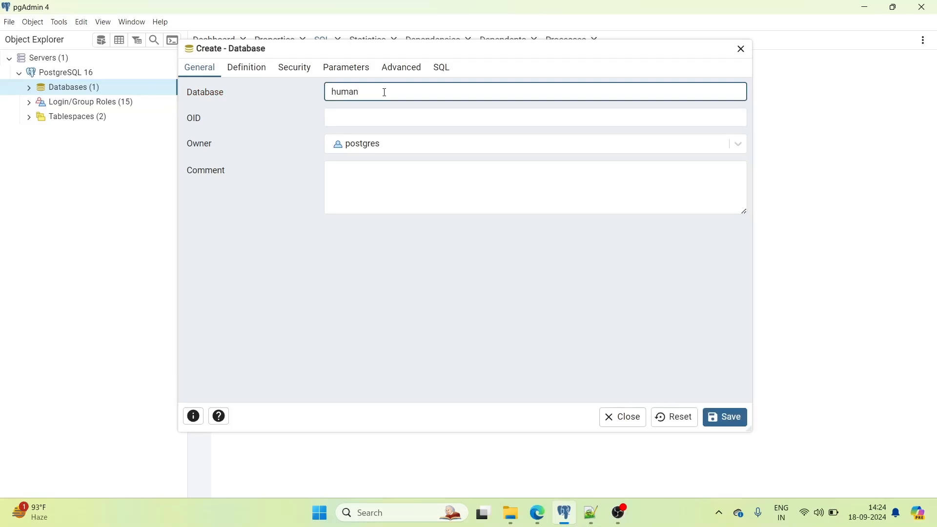
text(_resource)
right_click(381, 94)
click(398, 108)
key(BackSpace)
text(_)
- Enter the comment 'this is a human resource database' and remove its leading lowercase t
click(374, 181)
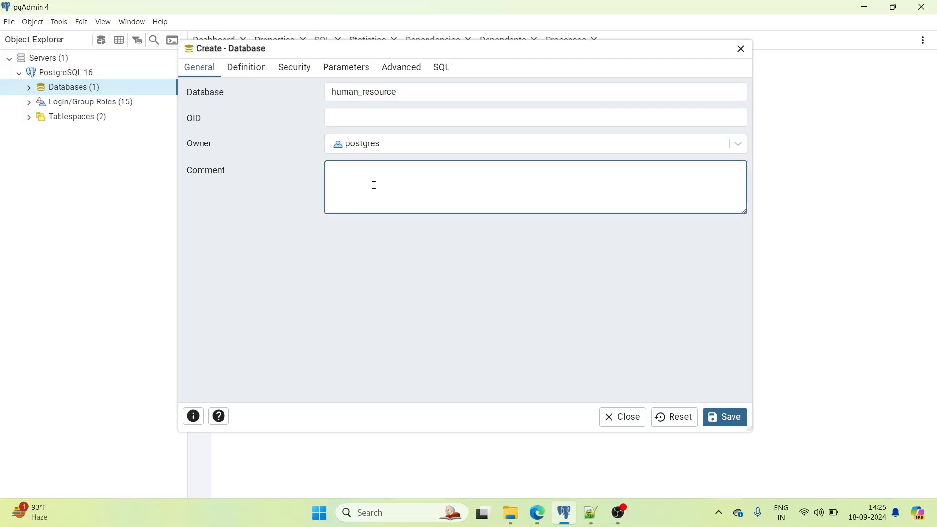
text(this is a human resource database)
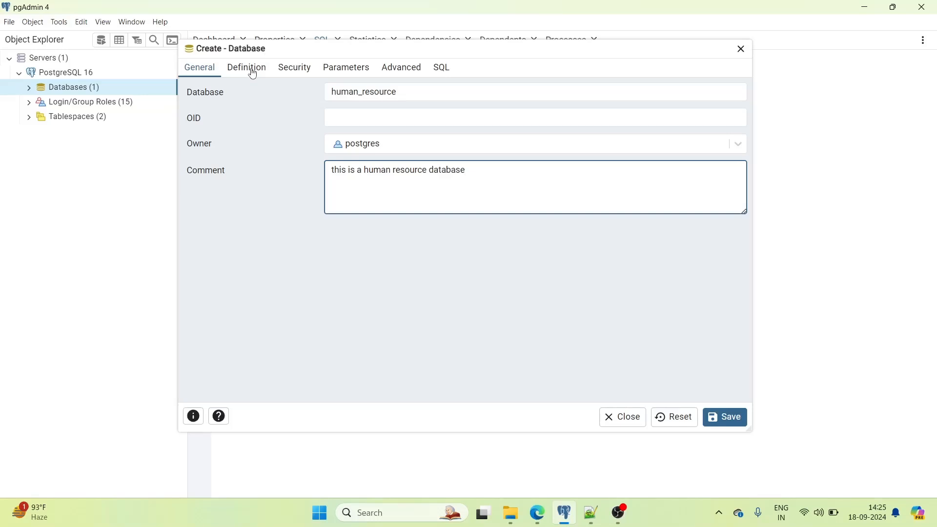
click(336, 168)
key(BackSpace)
- Capitalize the comment and set Tablespace to pg_default without choosing a template
text(T)
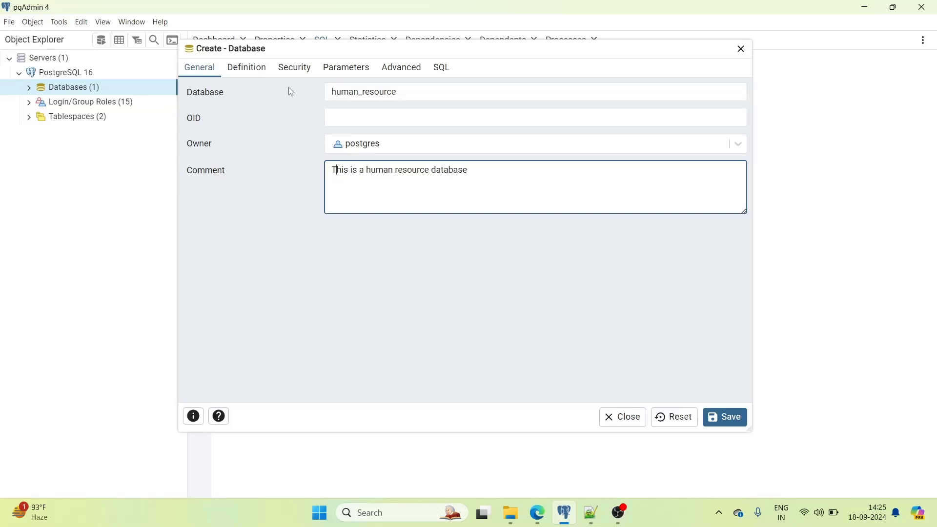
click(248, 67)
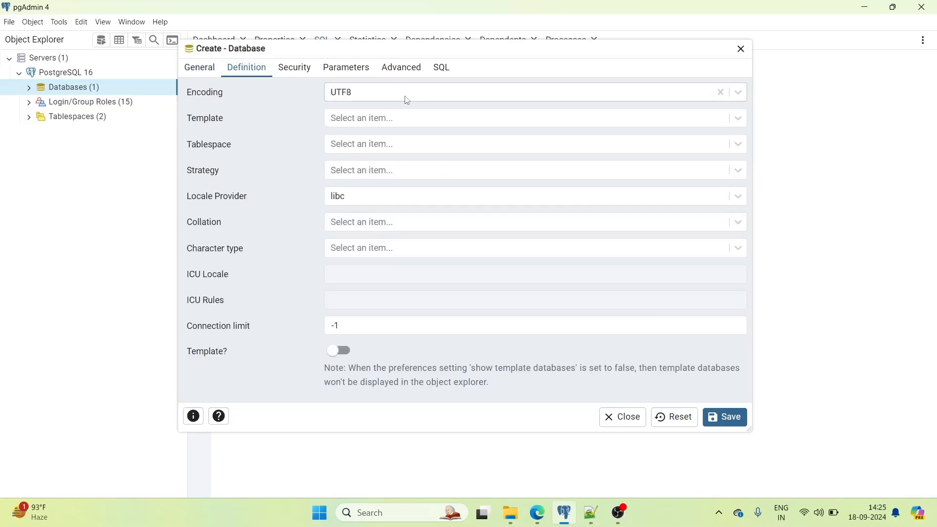
click(360, 120)
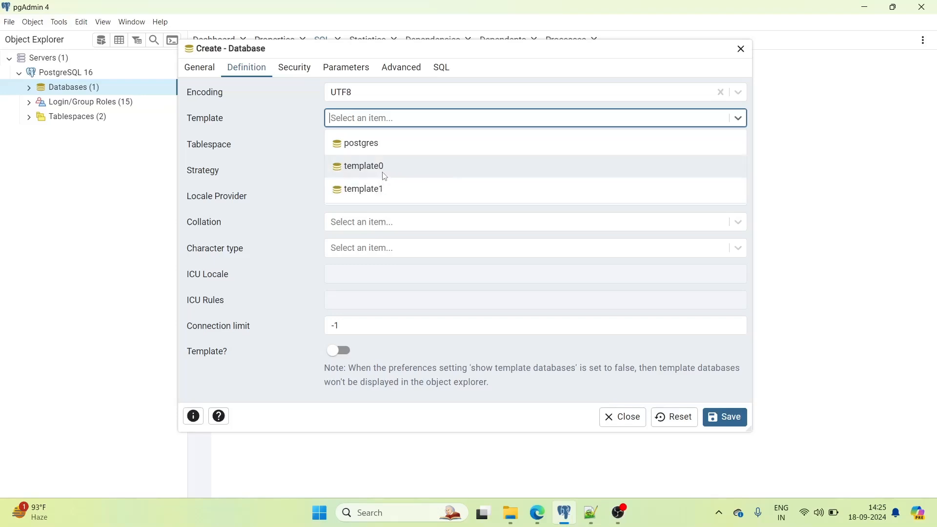
click(401, 126)
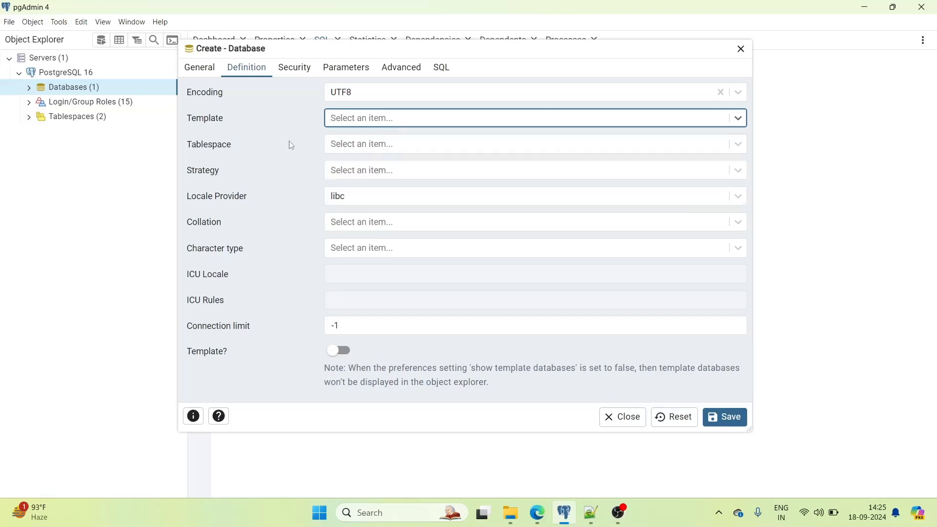
click(361, 144)
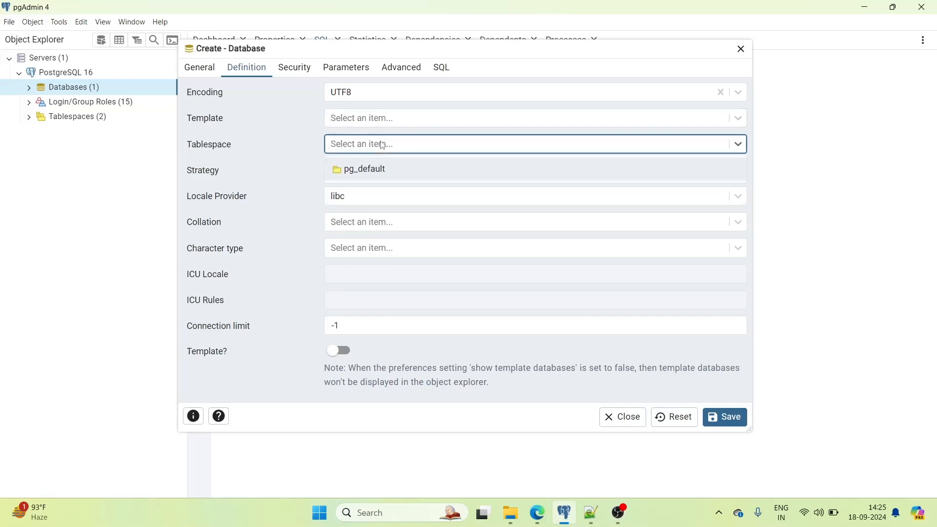
click(361, 171)
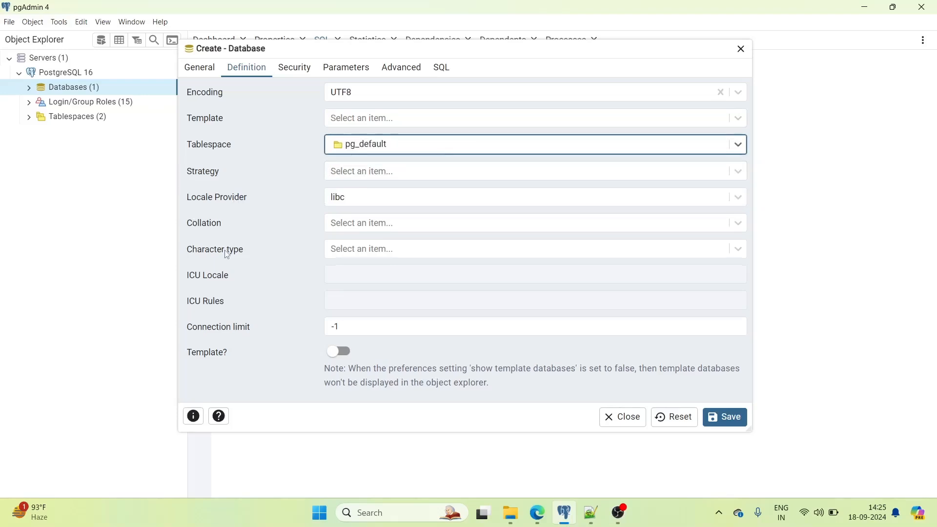
- Keep Template? off and view the empty Security privileges
click(357, 326)
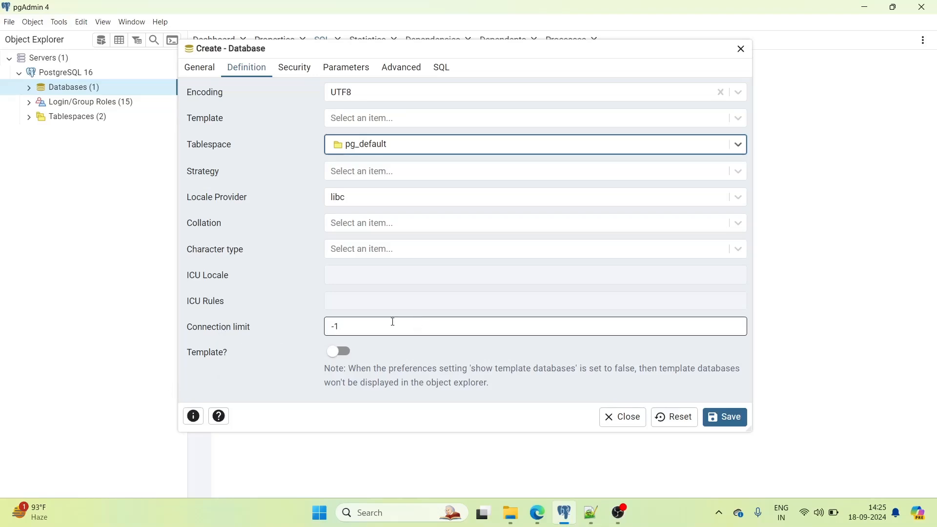
click(336, 360)
click(336, 359)
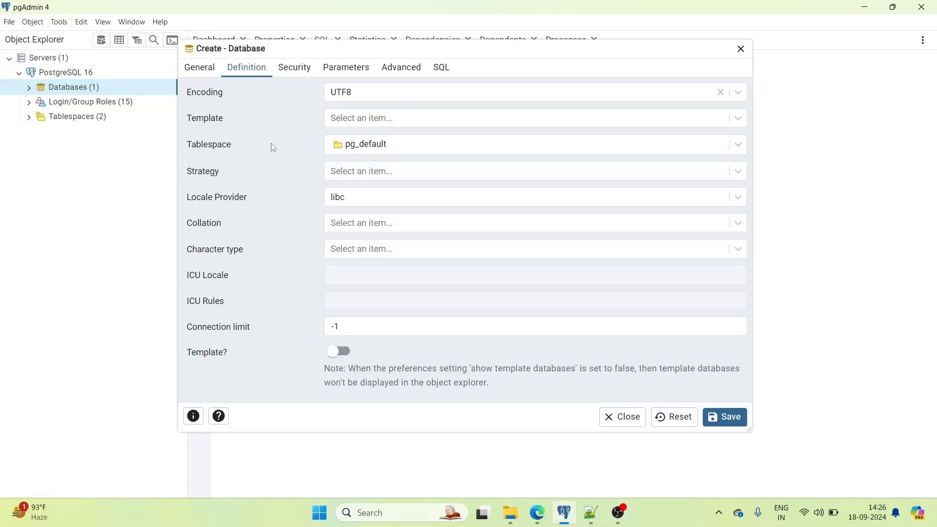
click(302, 68)
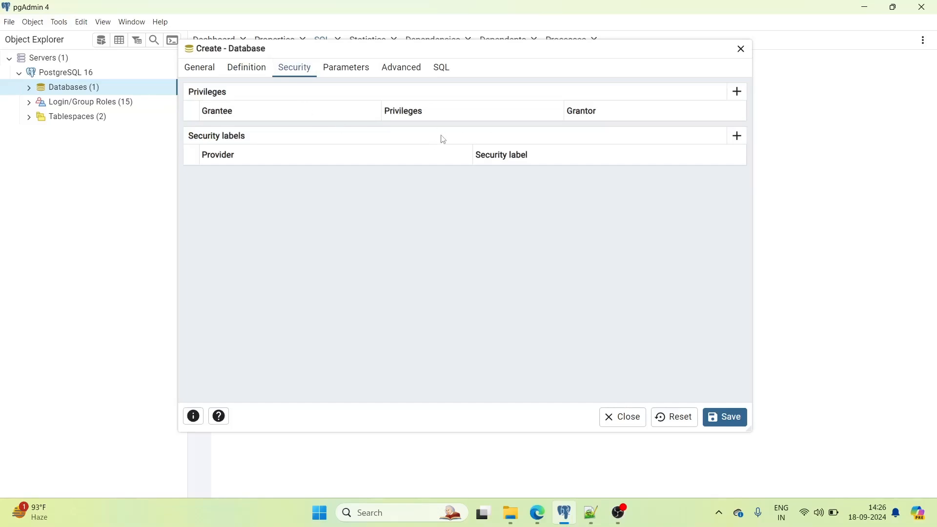
- Step through Parameters and Advanced to preview the CREATE DATABASE human_resource SQL
click(350, 70)
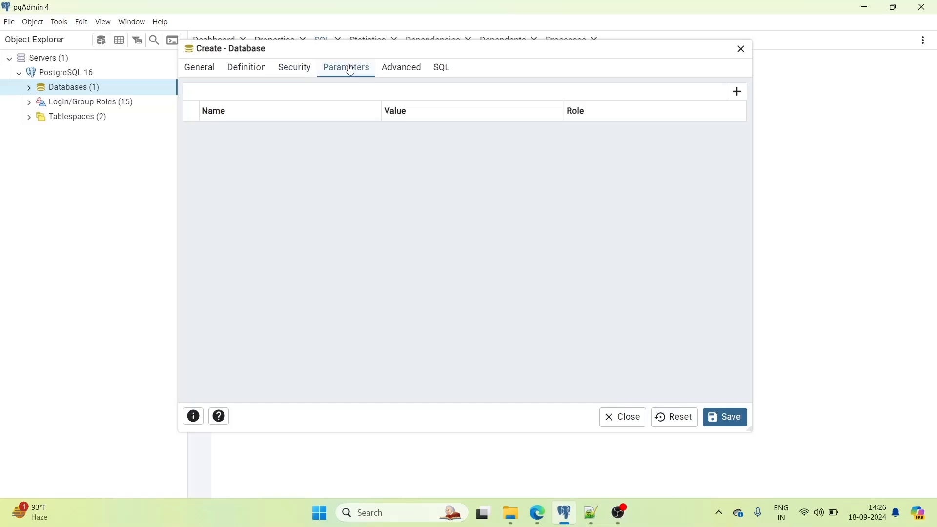
click(405, 72)
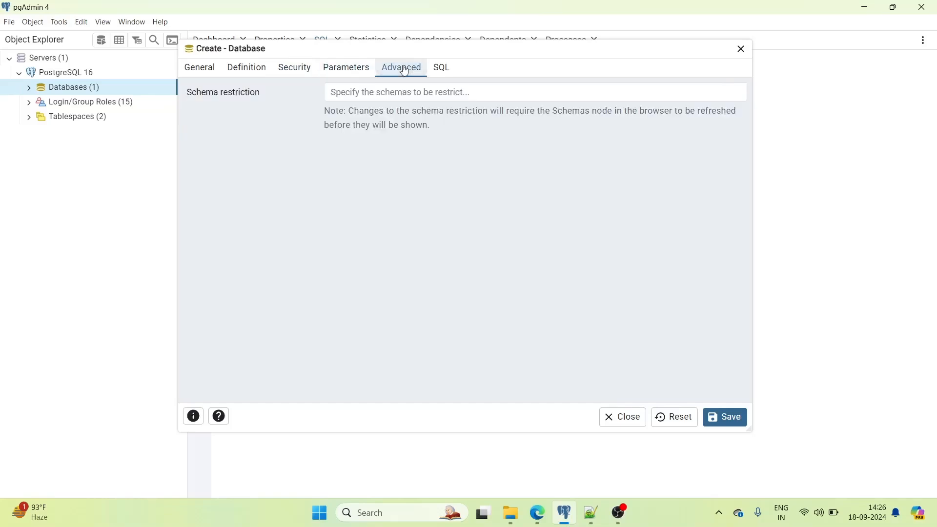
click(443, 69)
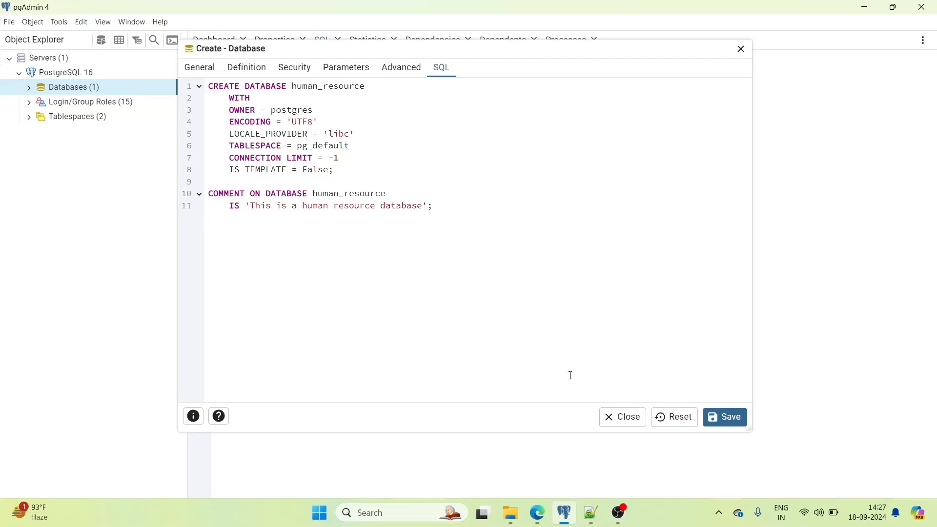
- Cancel the Create - Database dialog, discarding the unsaved human_resource database
click(631, 421)
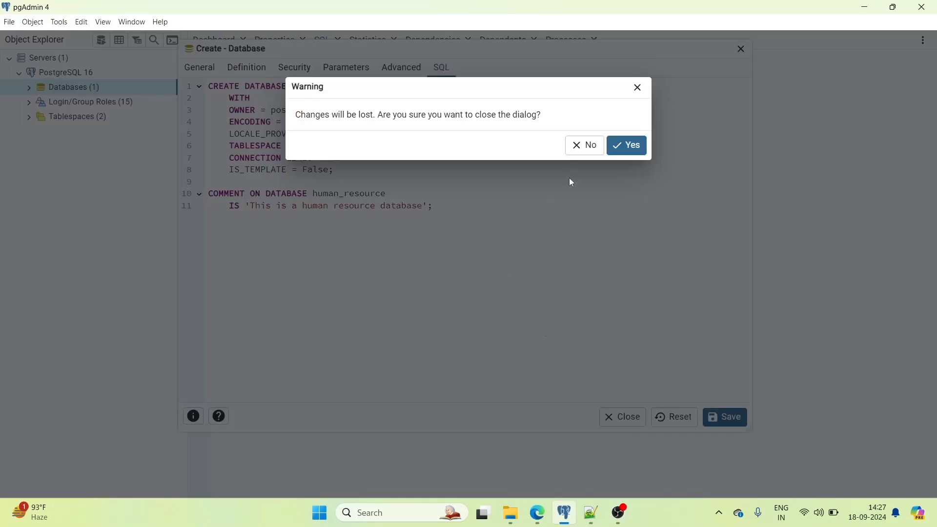
click(621, 151)
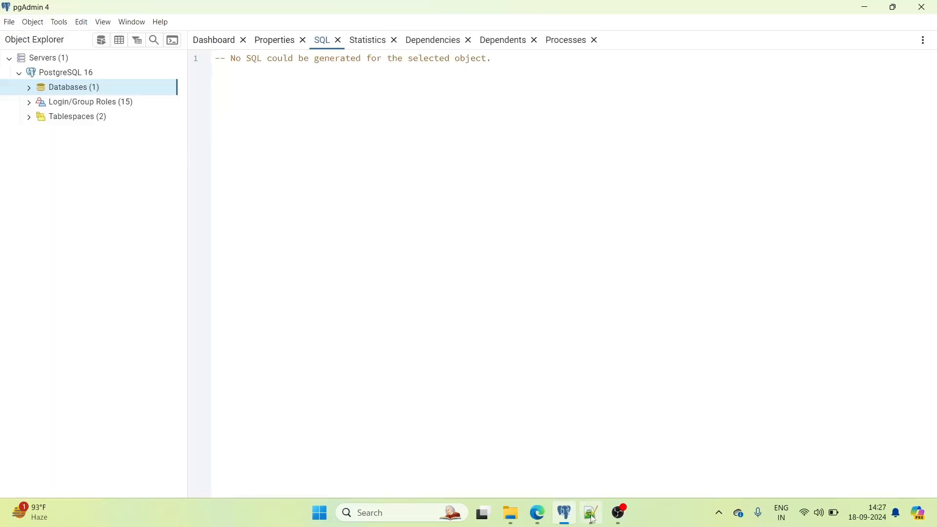
mouse_move(591, 517)
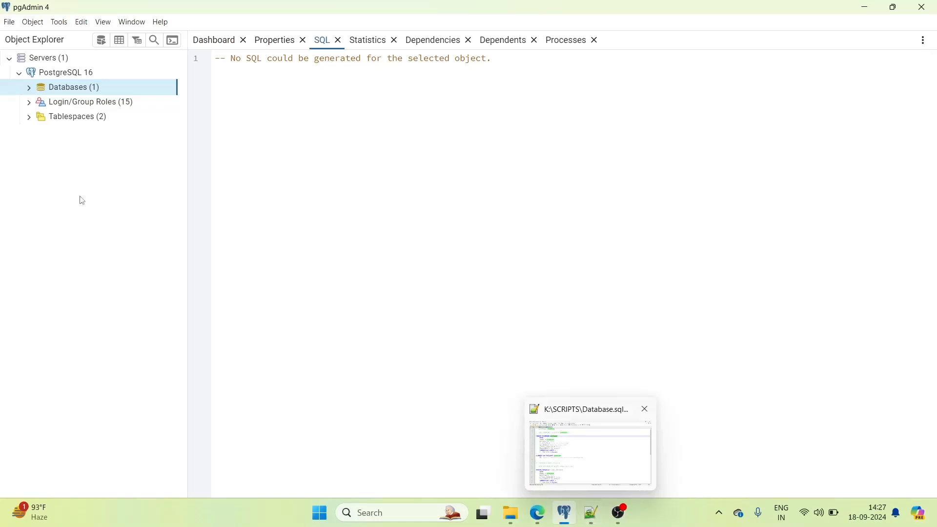
- Expand Databases, select postgres to view its script, and bring up its actions
right_click(88, 92)
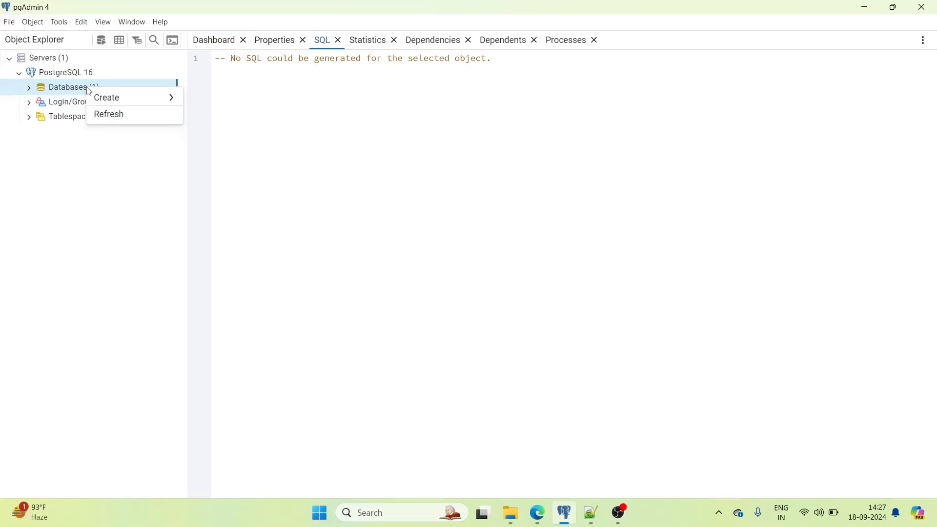
click(34, 95)
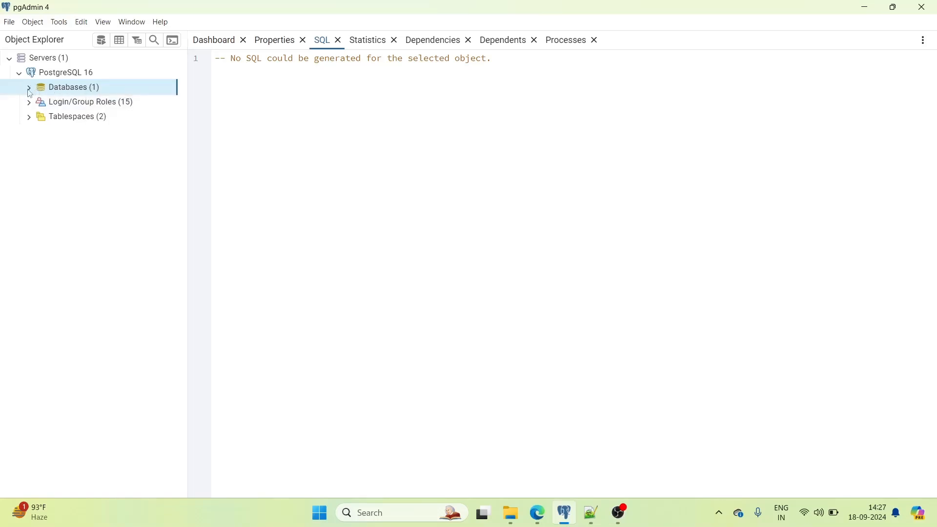
click(29, 89)
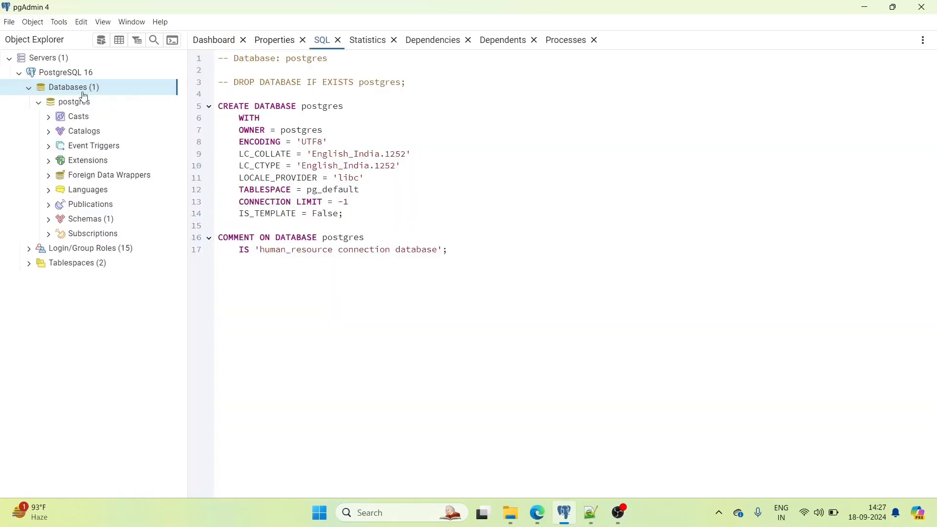
click(96, 102)
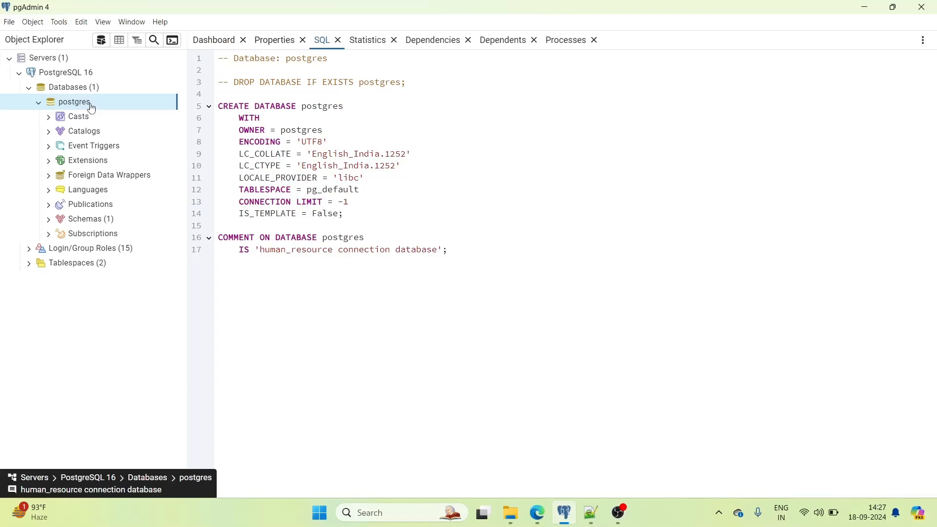
right_click(82, 102)
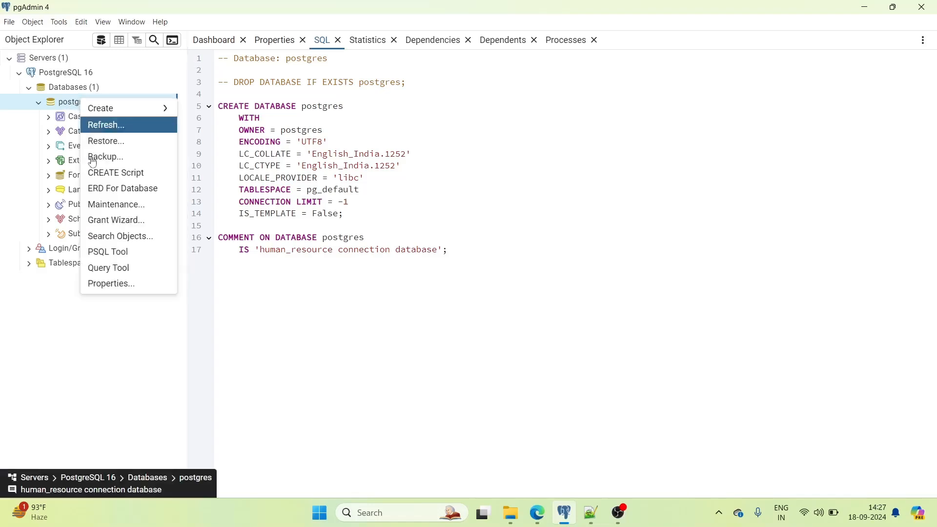
- Open the Query Tool on the postgres database
click(126, 270)
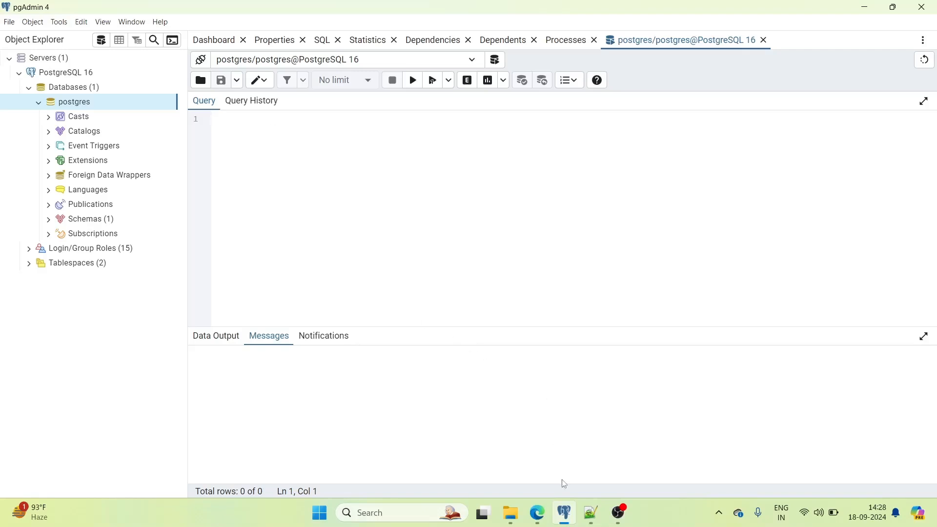
- Copy lines 20–34 of Database.sql in Notepad++ and return to pgAdmin
click(591, 515)
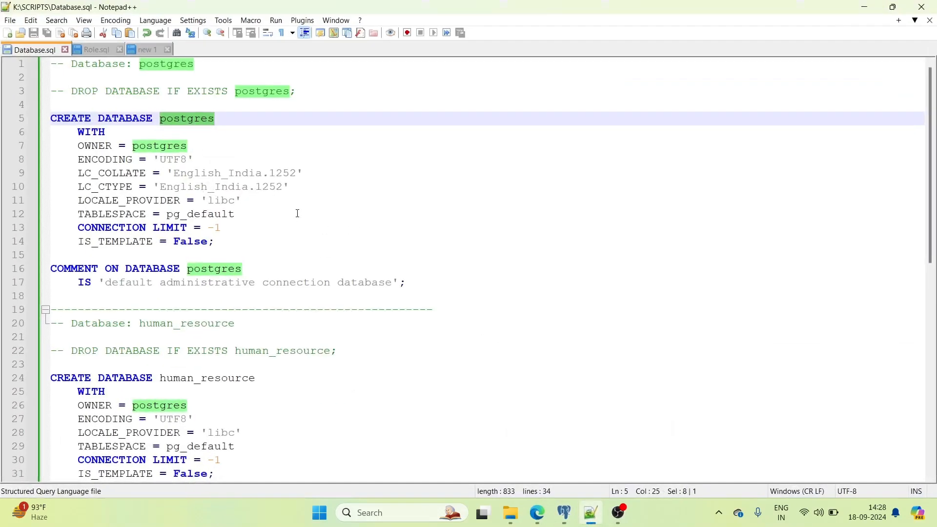
click(246, 110)
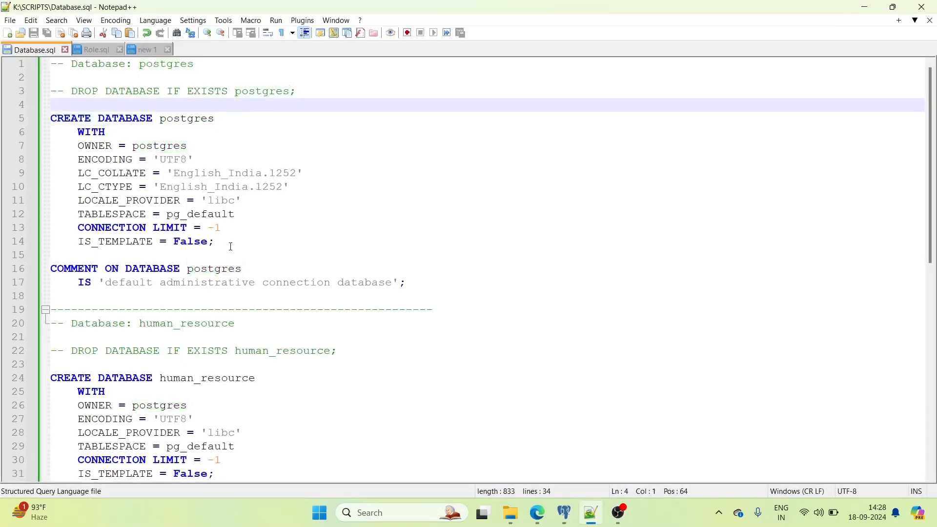
scroll(231, 246, down, 2)
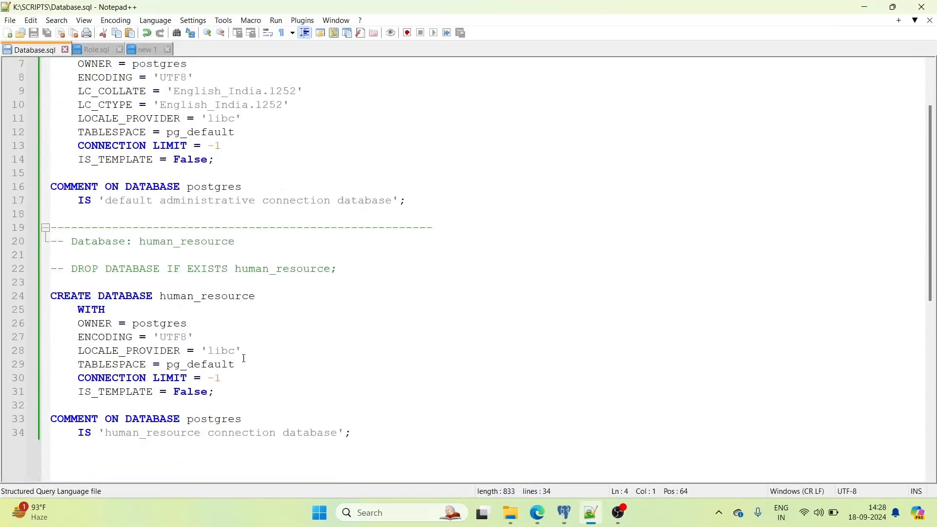
drag(352, 433, 52, 244)
key(ctrl+c)
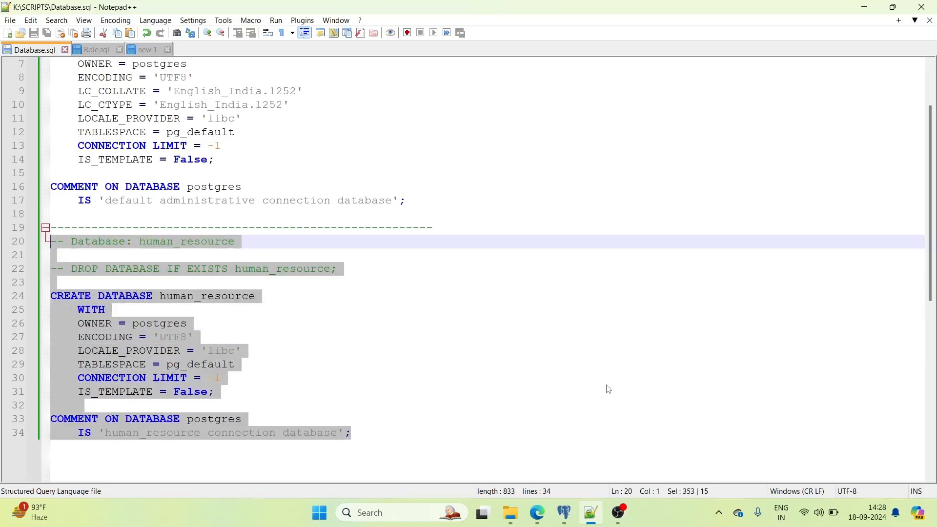
click(565, 512)
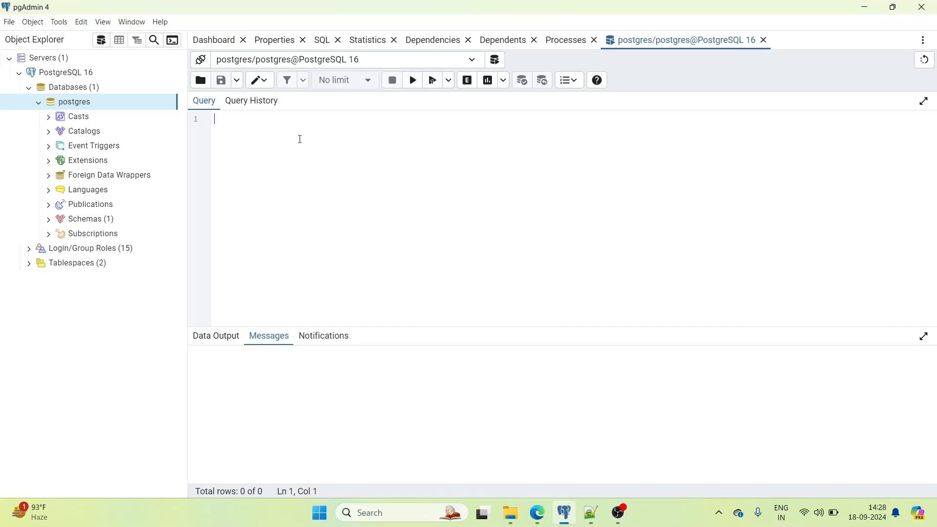
- Paste the human_resource script and select its CREATE DATABASE statement, lines 5–12
key(ctrl+v)
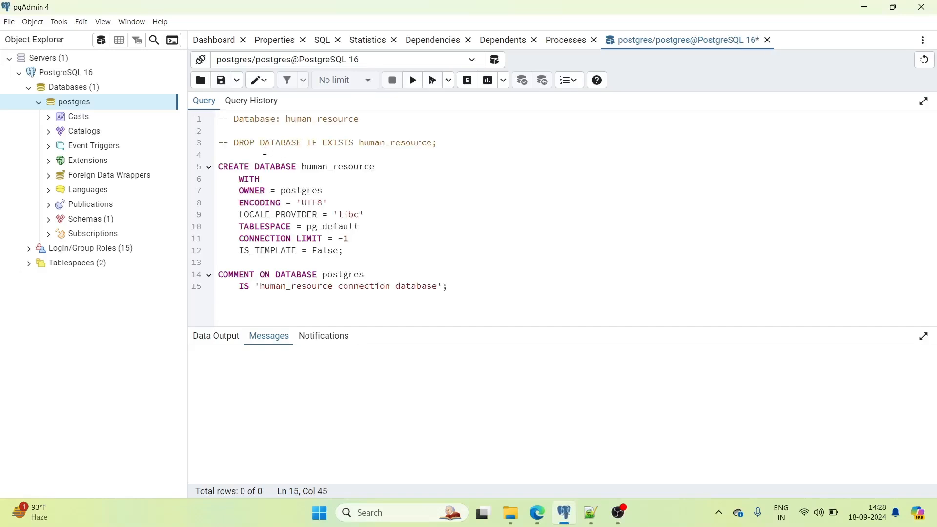
double_click(257, 118)
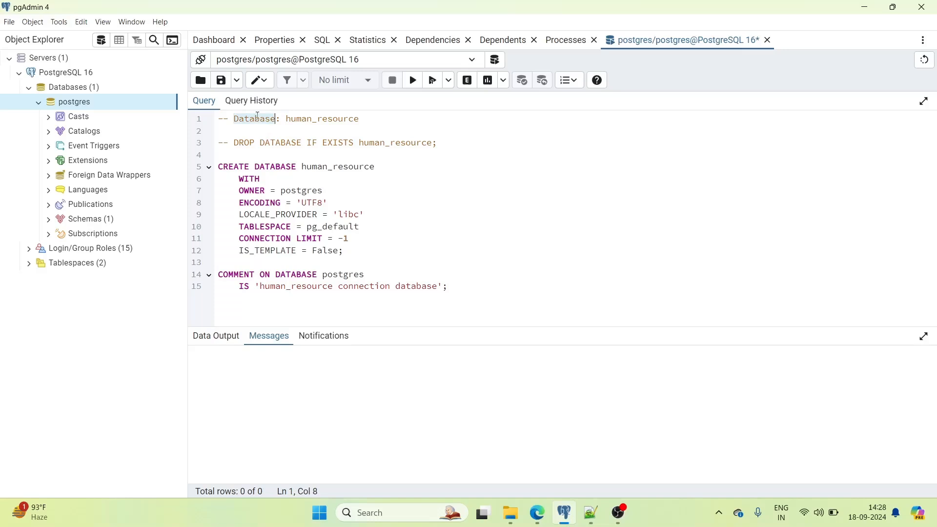
double_click(307, 119)
click(270, 144)
click(440, 141)
click(268, 143)
drag(356, 253, 221, 169)
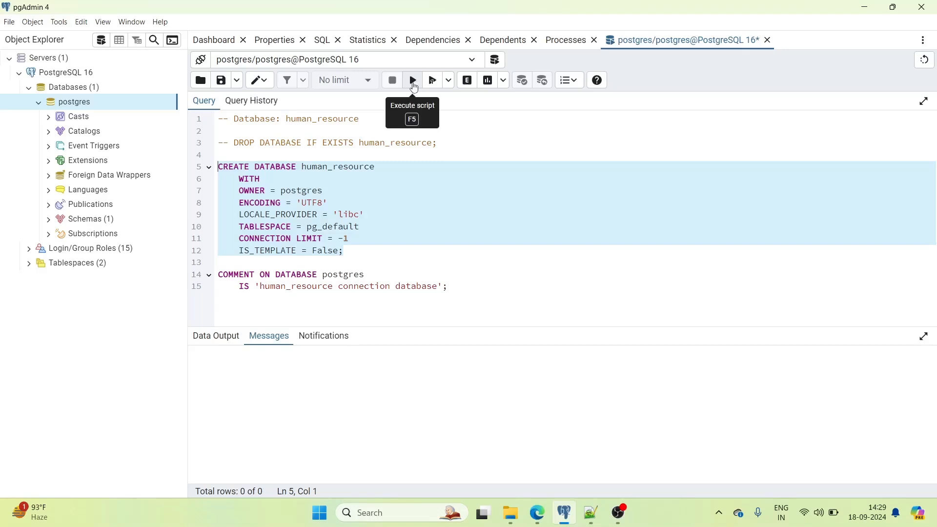
- Execute the selected CREATE DATABASE human_resource statement, then the COMMENT ON DATABASE statement
click(414, 83)
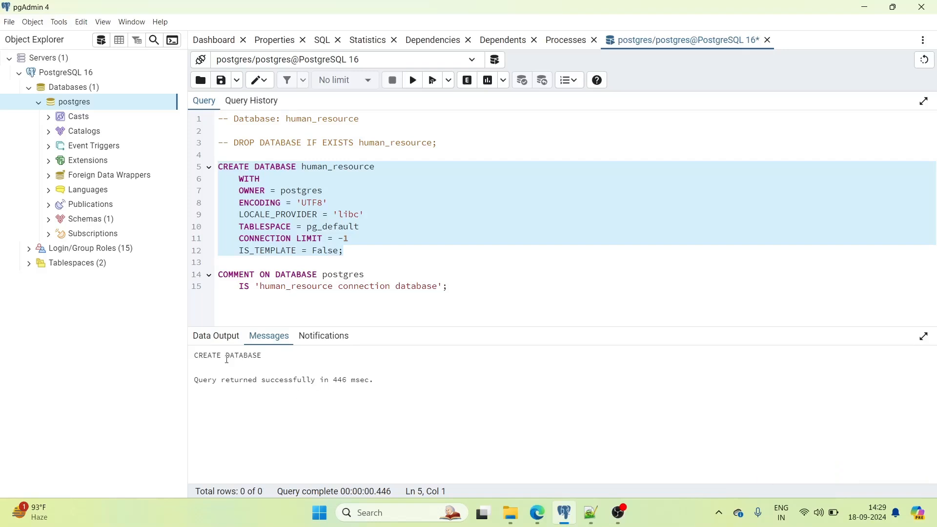
drag(447, 286, 218, 275)
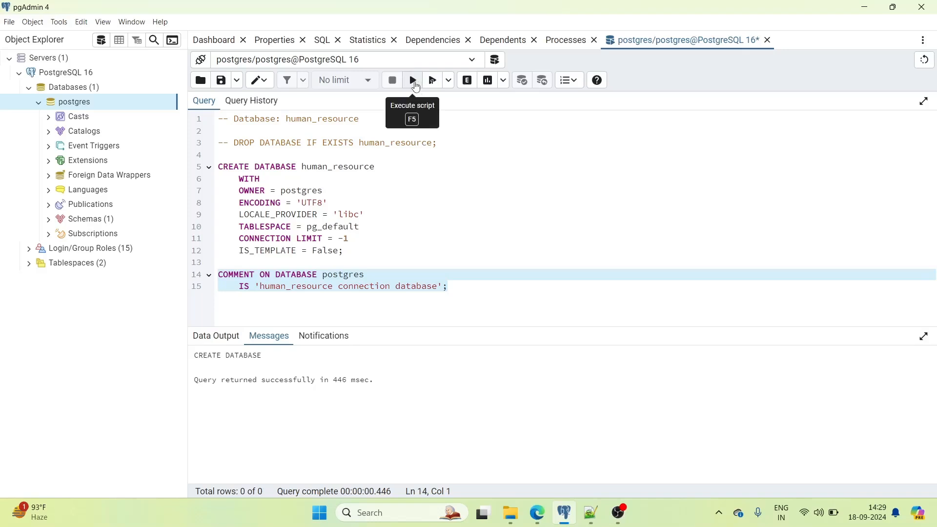
click(414, 81)
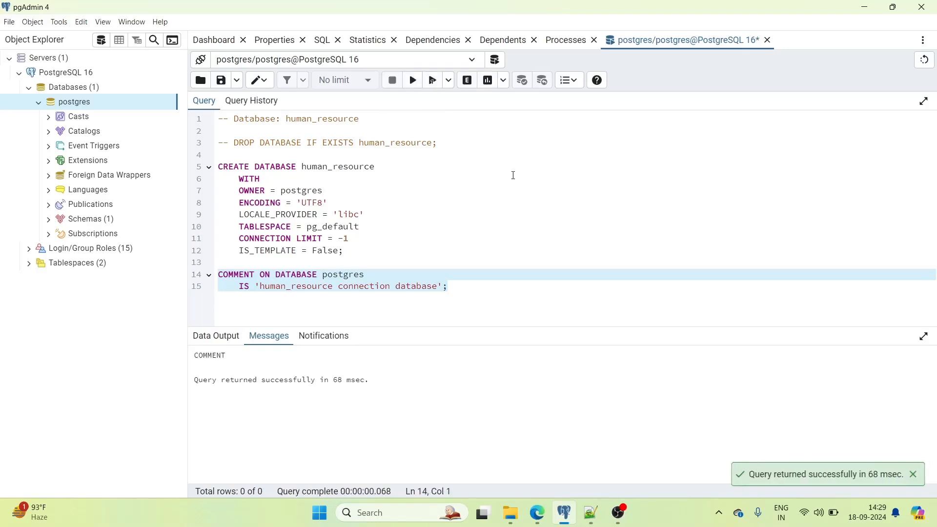
click(464, 249)
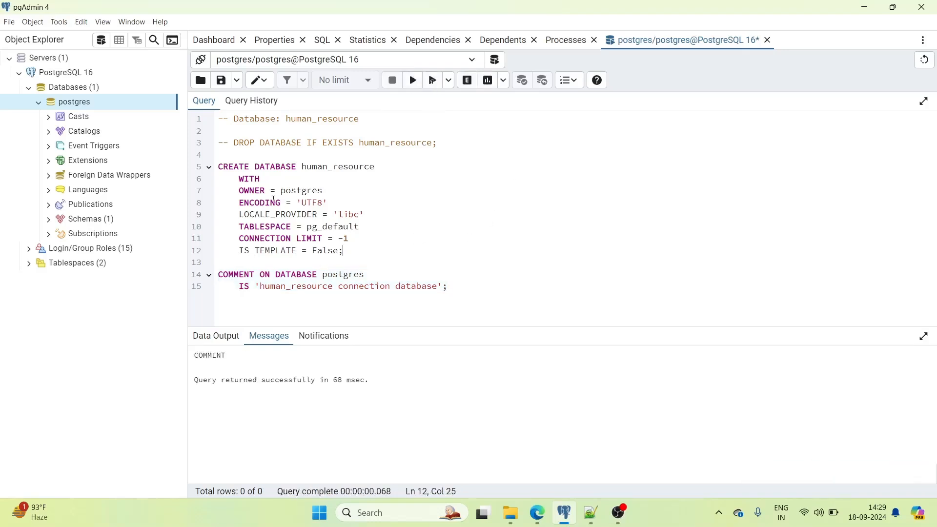
- Refresh Databases to show human_resource, connect to it, and bring up its actions
mouse_move(37, 108)
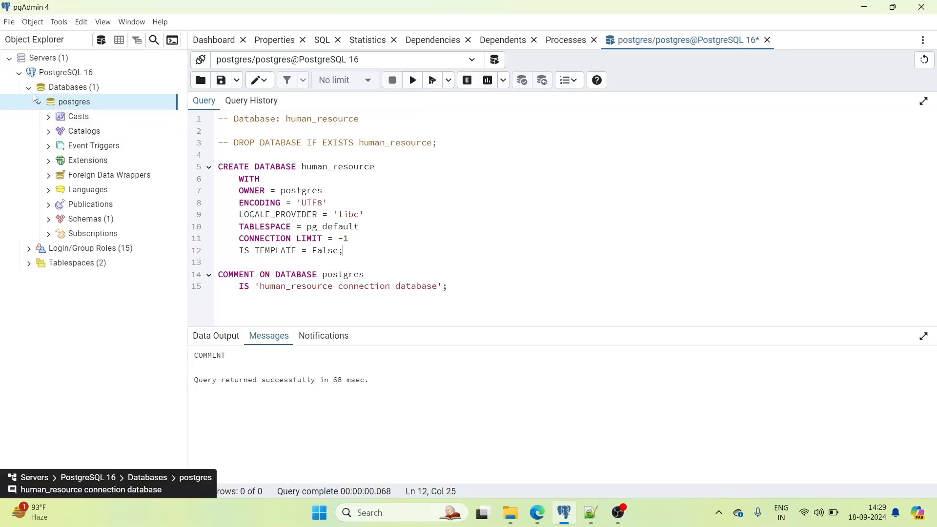
click(38, 102)
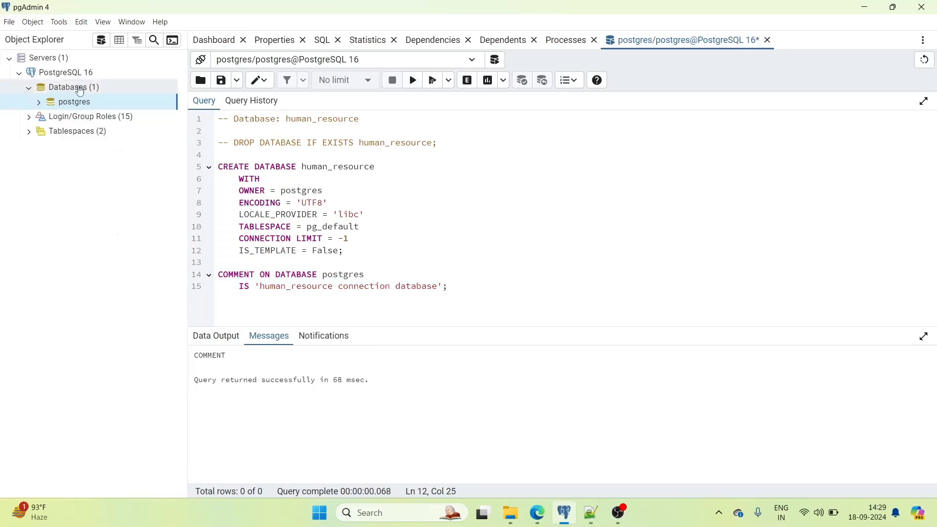
right_click(80, 91)
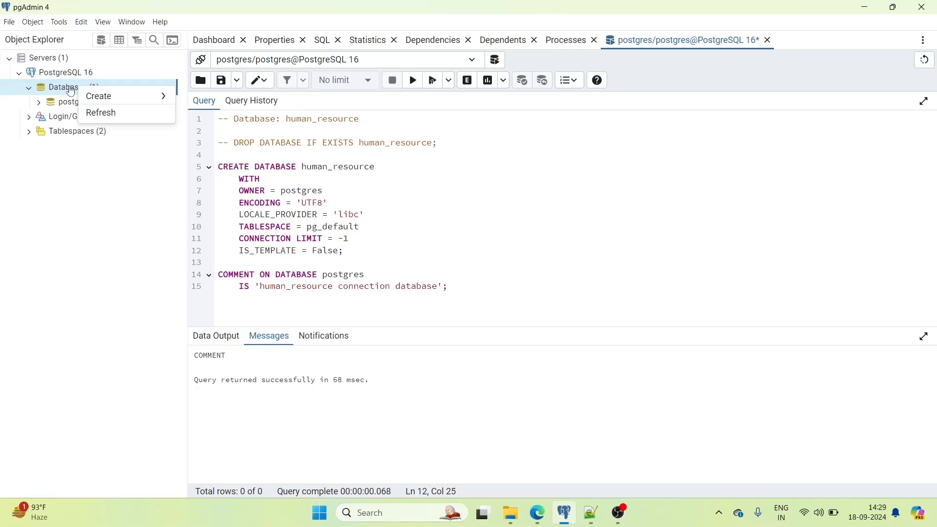
click(105, 117)
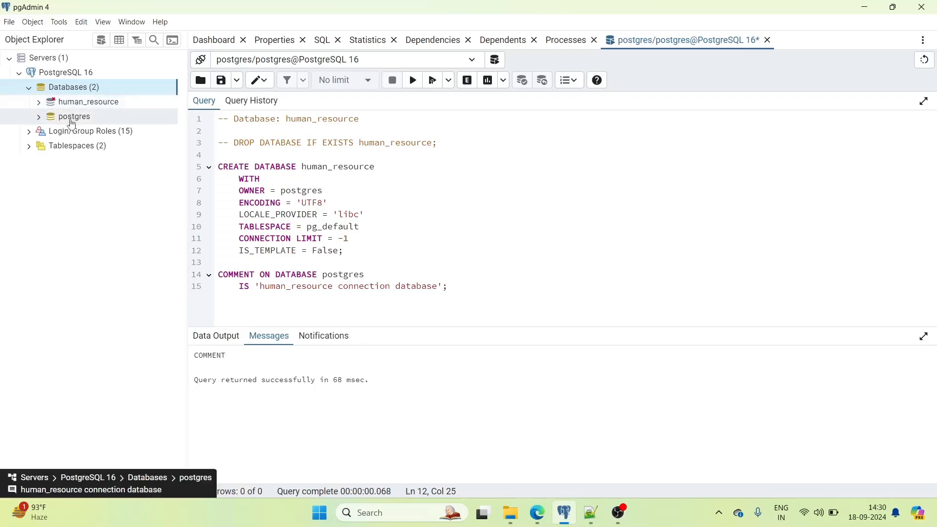
click(40, 103)
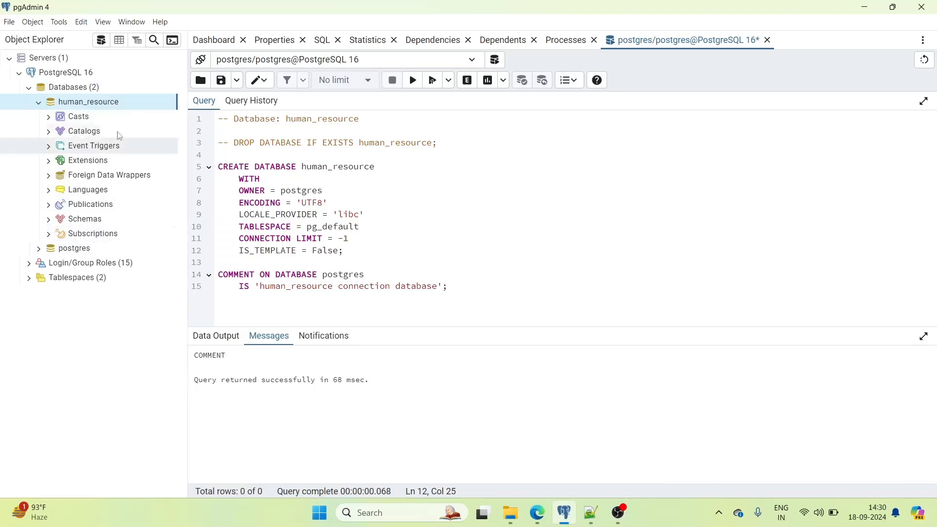
right_click(119, 101)
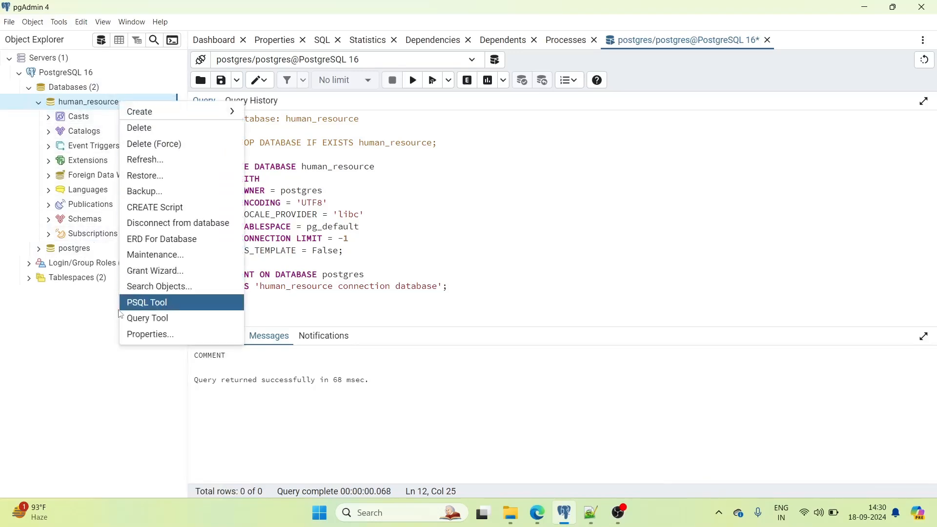
- Open a Query Tool on the human_resource database from its context menu
click(140, 323)
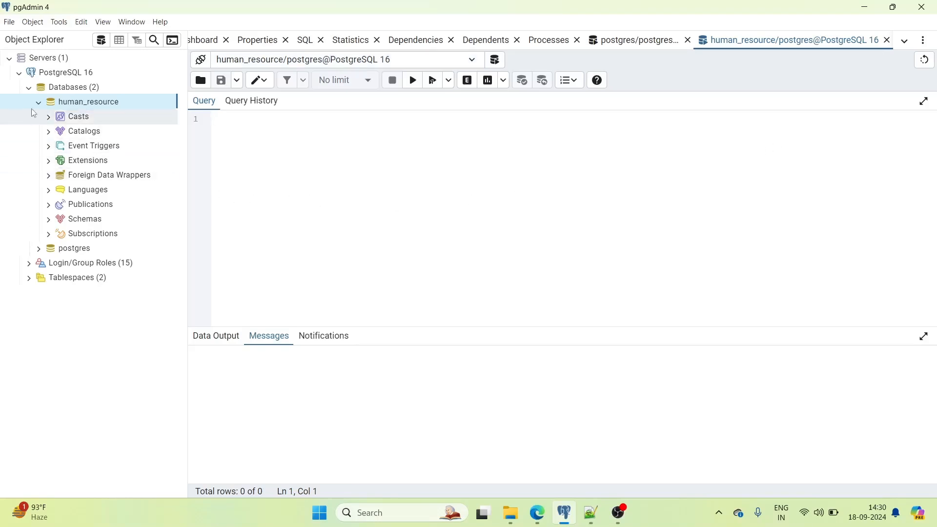
- Collapse Databases and close the human_resource query tab, keeping the postgres query tab open
click(29, 89)
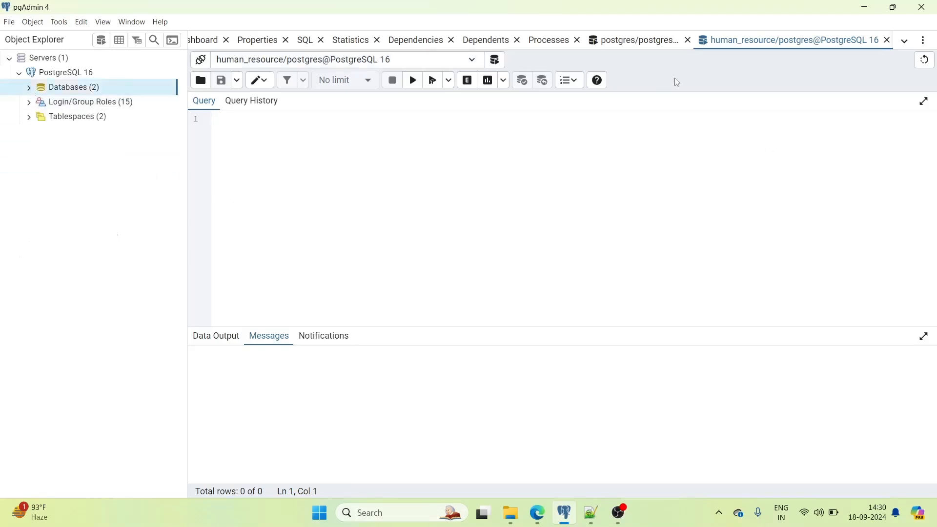
click(887, 40)
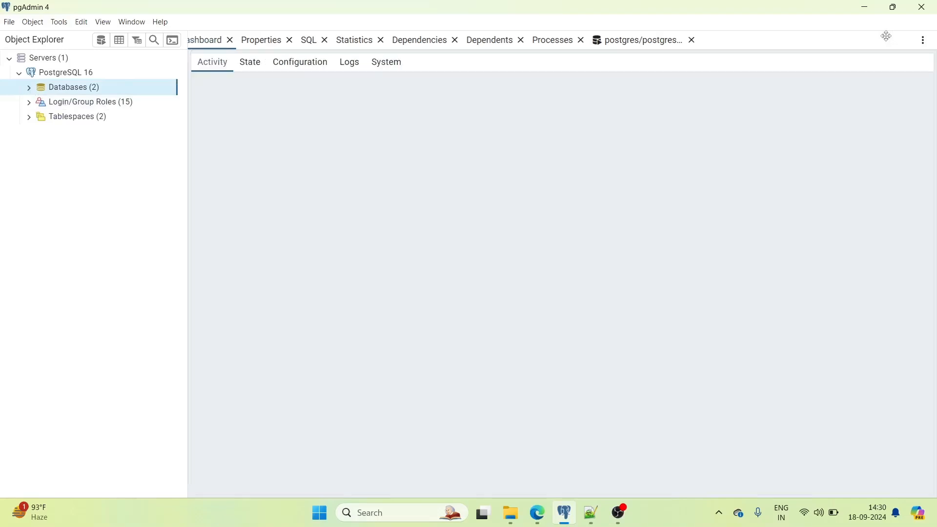
click(704, 40)
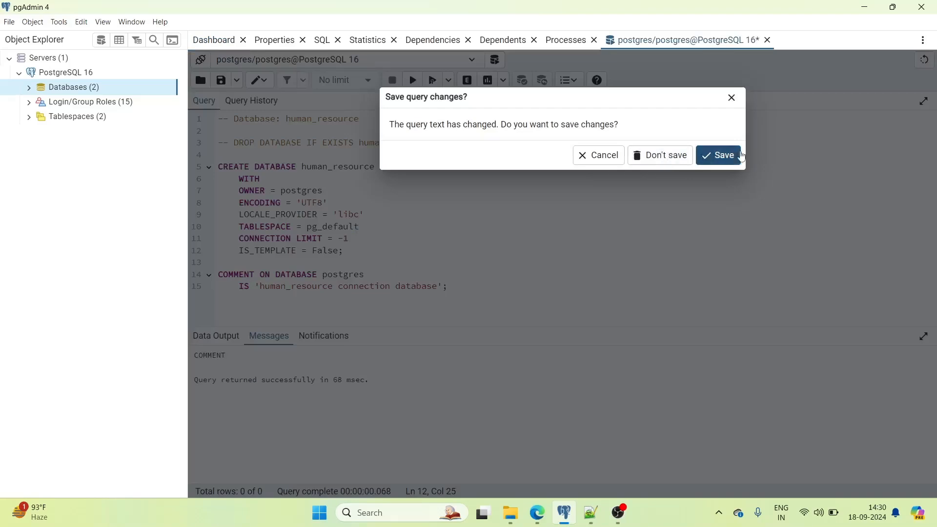
click(731, 98)
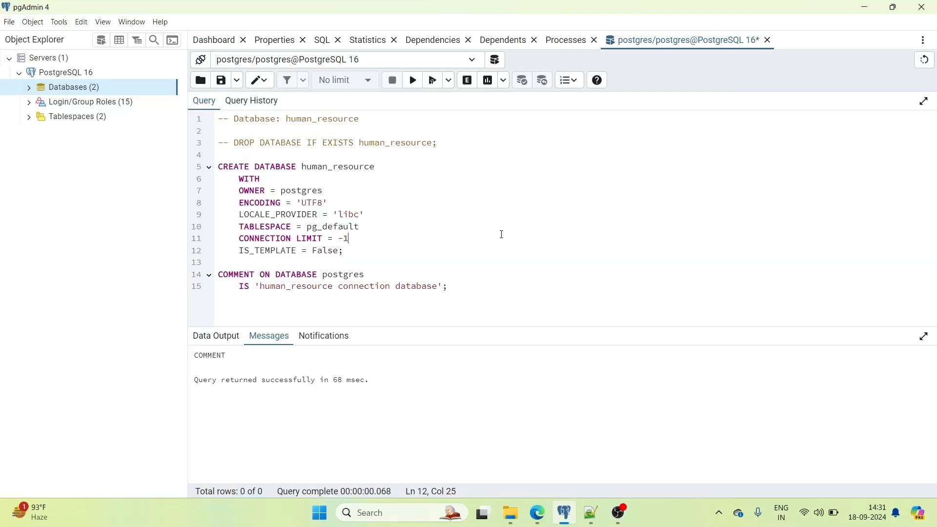
- Delete the entire script from the postgres query editor
key(ctrl+a)
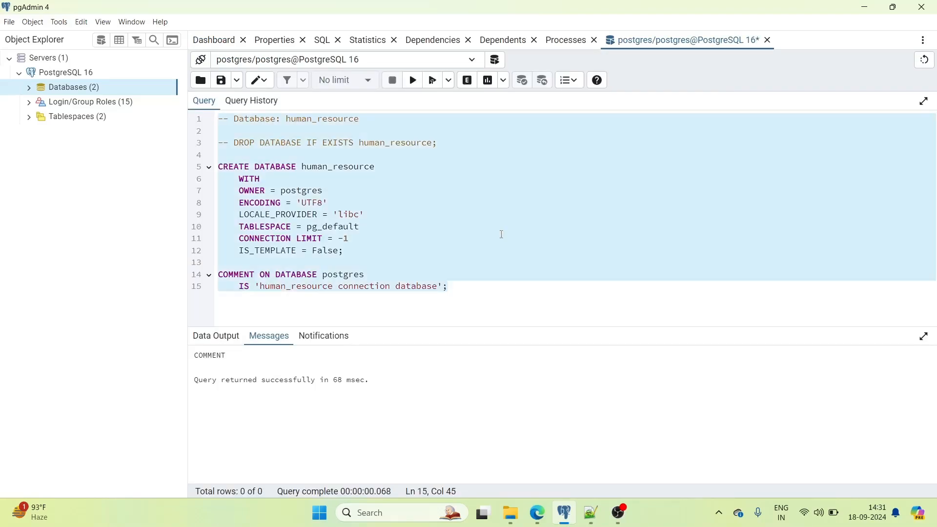
key(Delete)
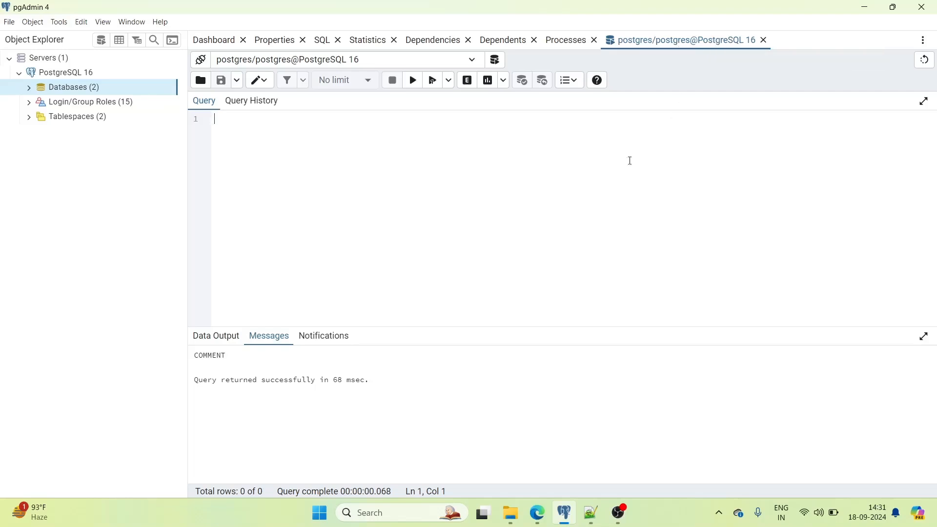
click(590, 512)
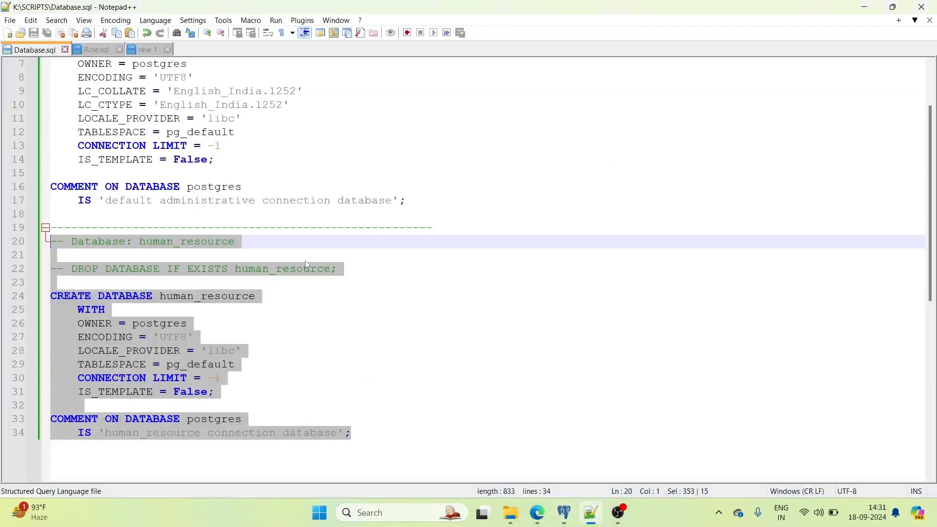
- In Role.sql, remove the blank lines so NOCREATEDB sits directly under NOSUPERUSER for hr_adm
click(107, 47)
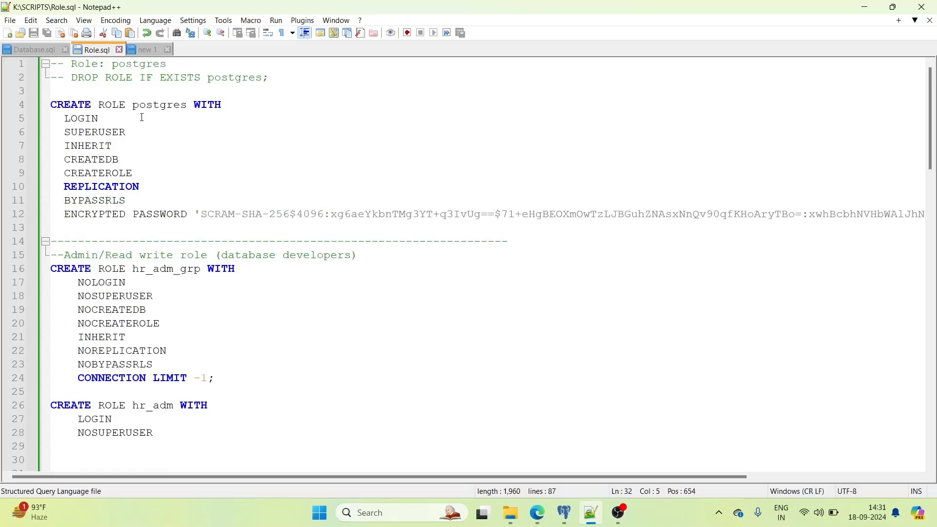
double_click(155, 105)
scroll(193, 148, down, 3)
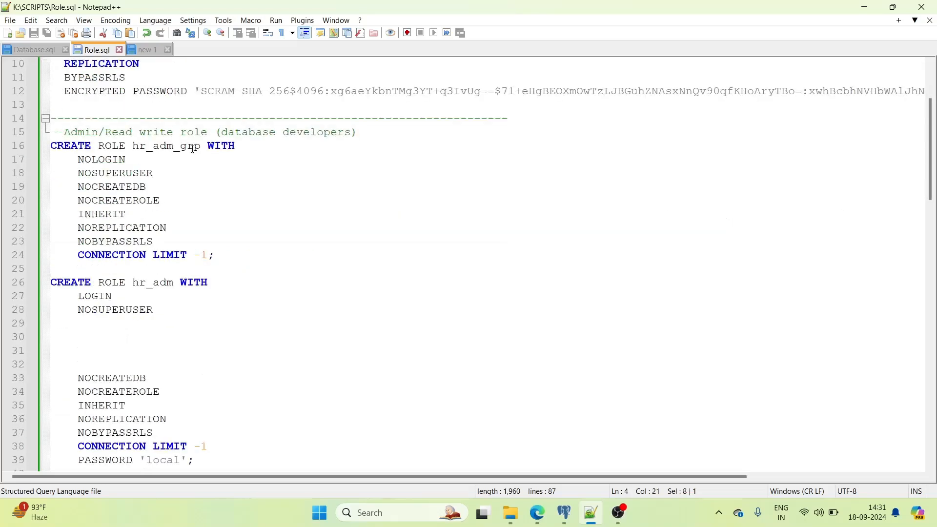
mouse_move(568, 514)
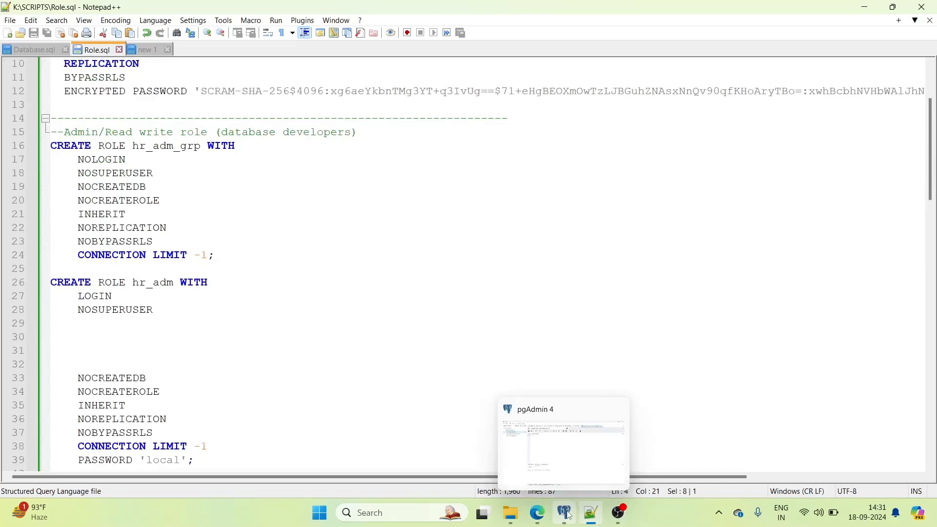
scroll(233, 202, down, 1)
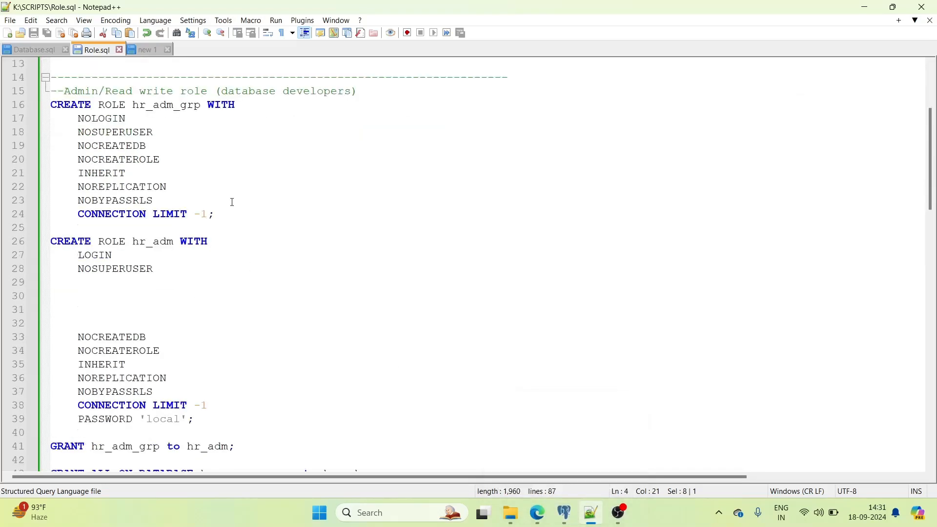
click(73, 337)
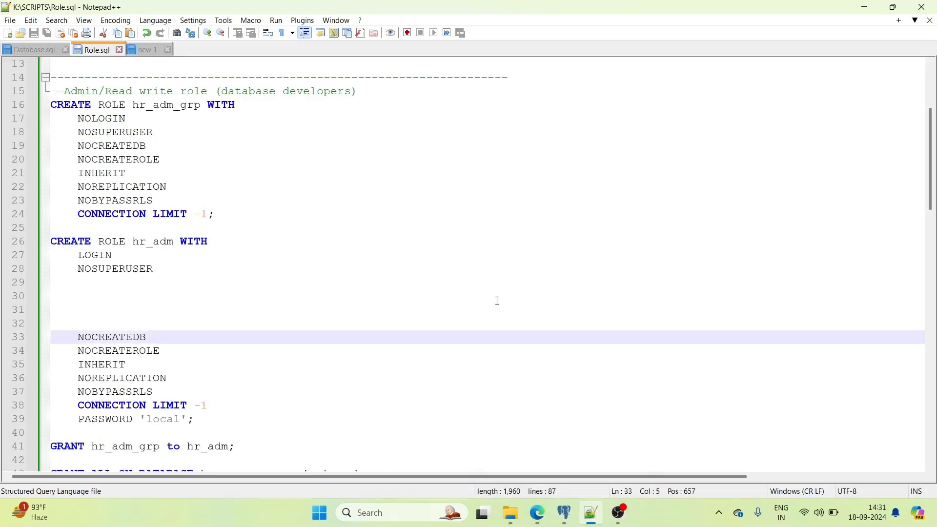
key(BackSpace)
key(BackSpace)
key(BackSpace)
key(BackSpace)
key(BackSpace)
key(BackSpace)
key(BackSpace)
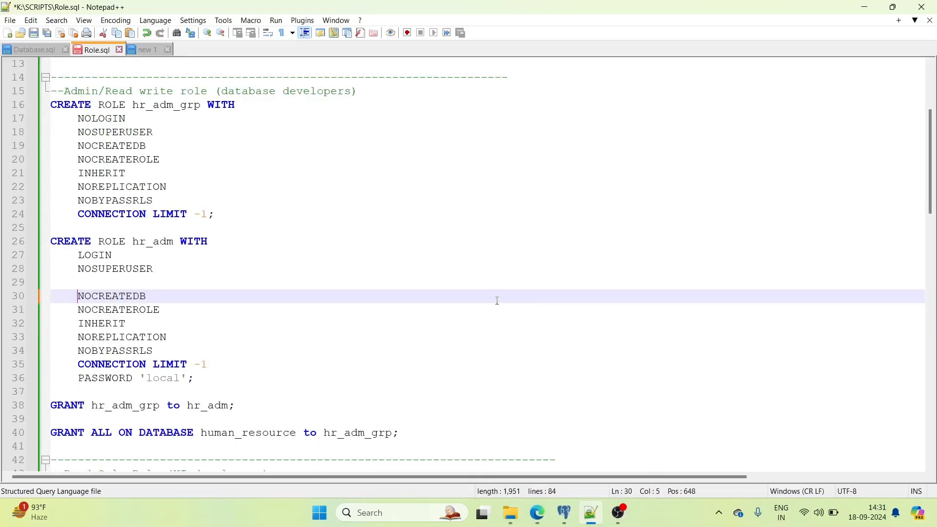
key(BackSpace)
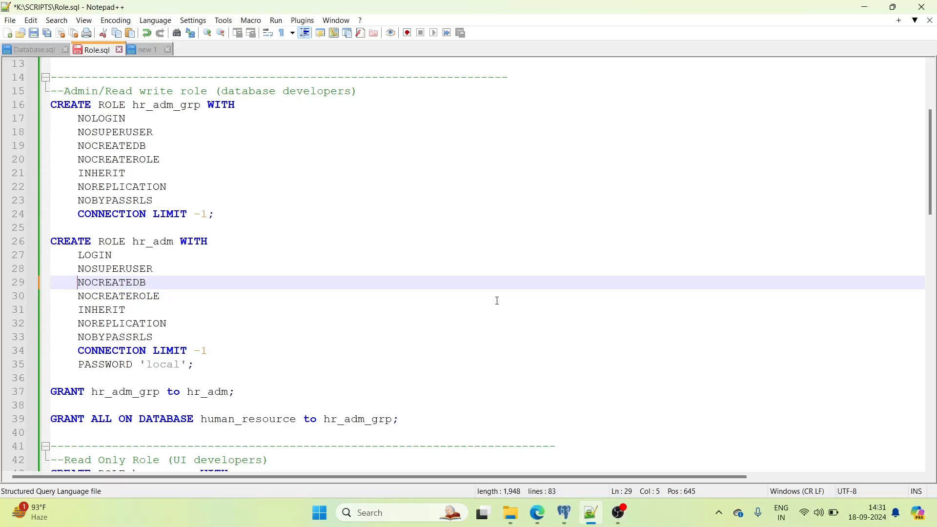
click(210, 156)
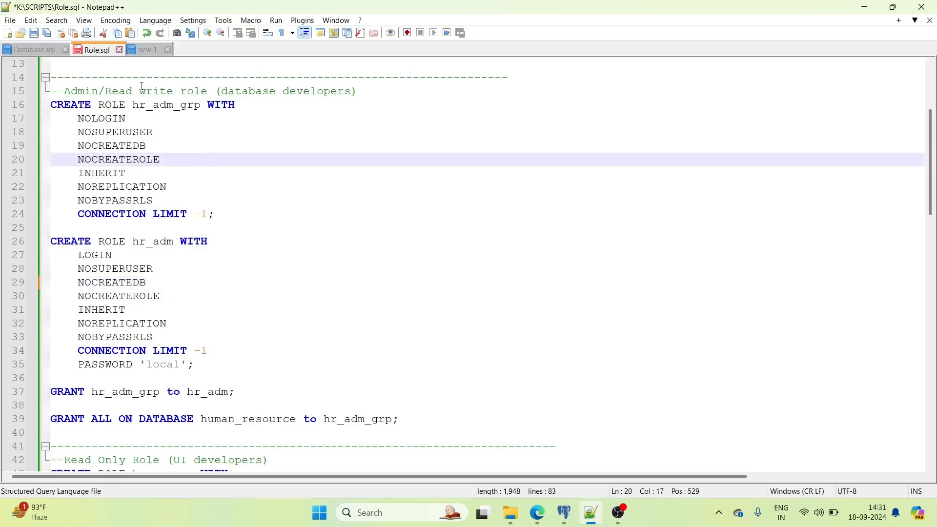
click(122, 92)
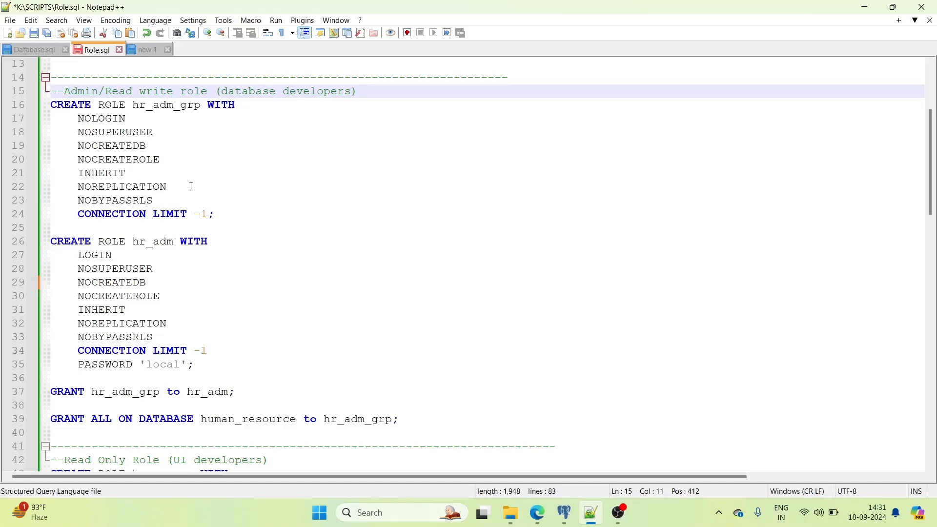
- Copy the hr_adm_grp/hr_adm role block (lines 15–39) from Role.sql into the postgres Query Tool
click(568, 516)
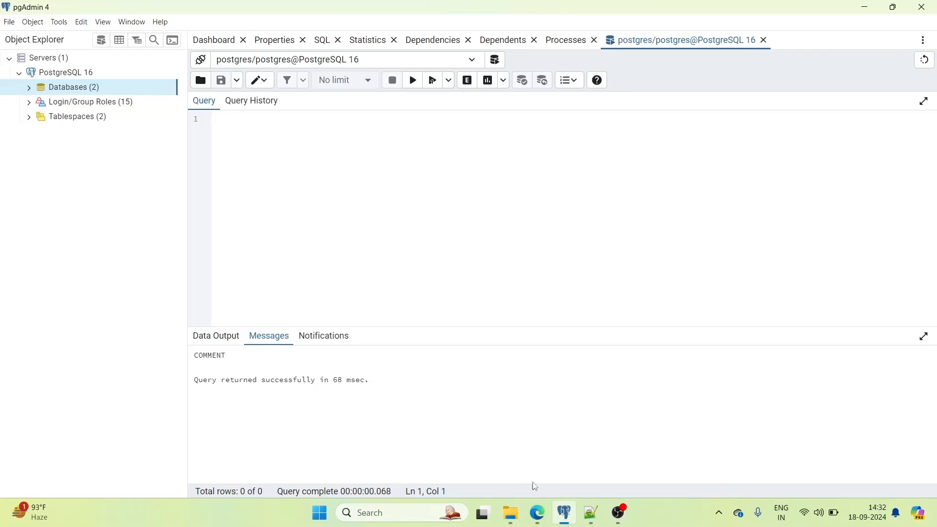
click(590, 513)
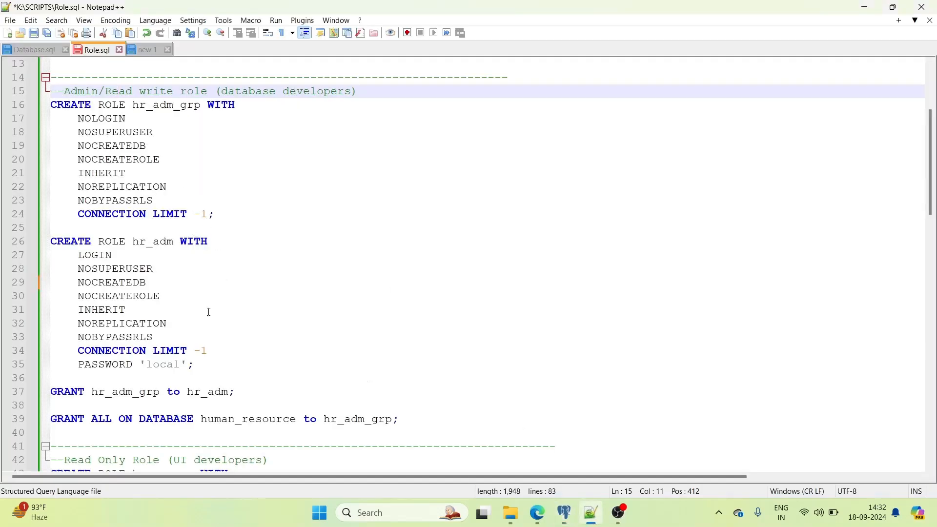
drag(415, 417, 54, 87)
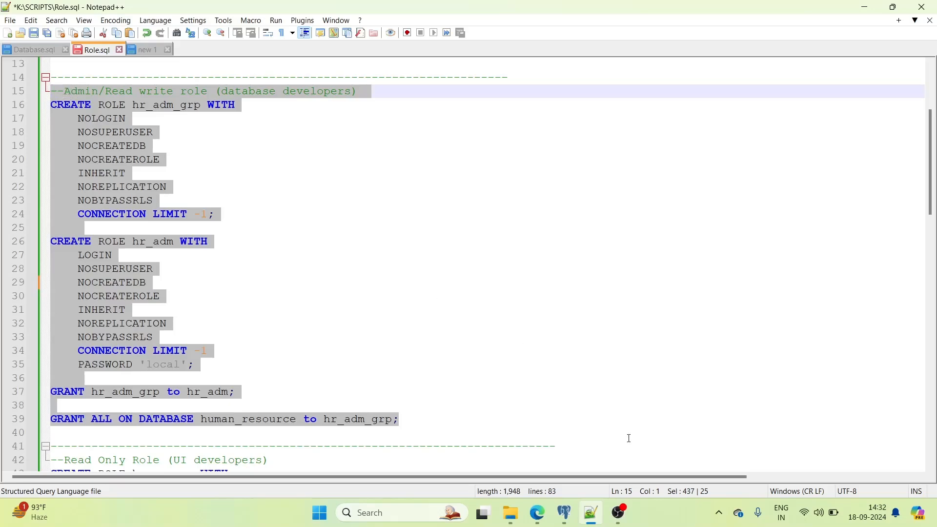
click(566, 514)
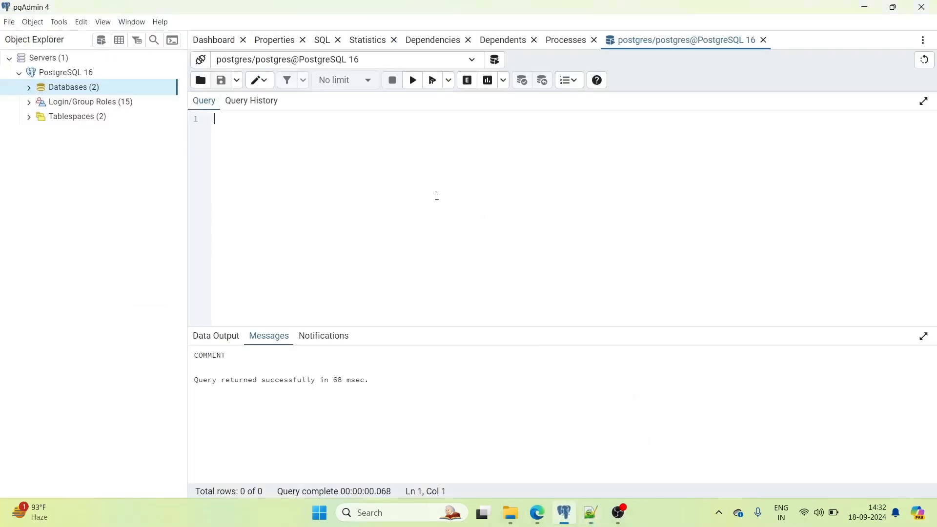
key(ctrl+v)
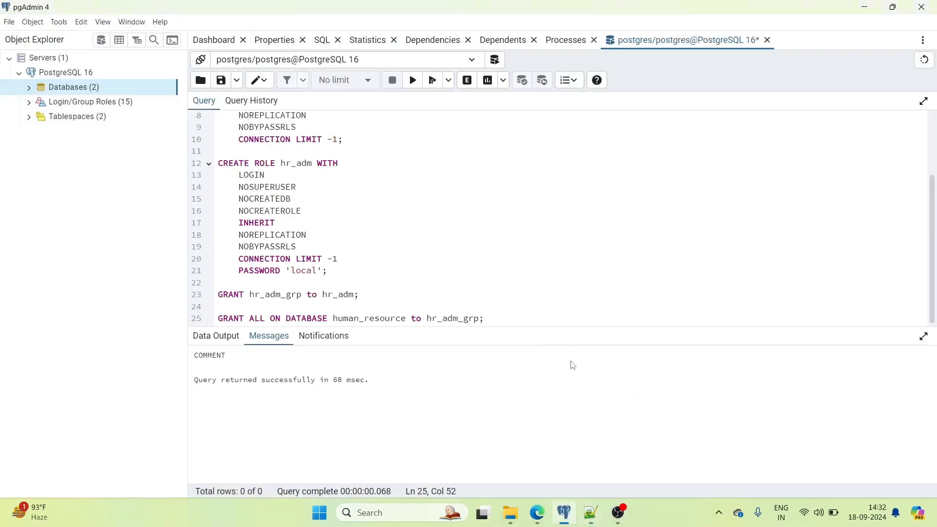
drag(553, 331, 550, 409)
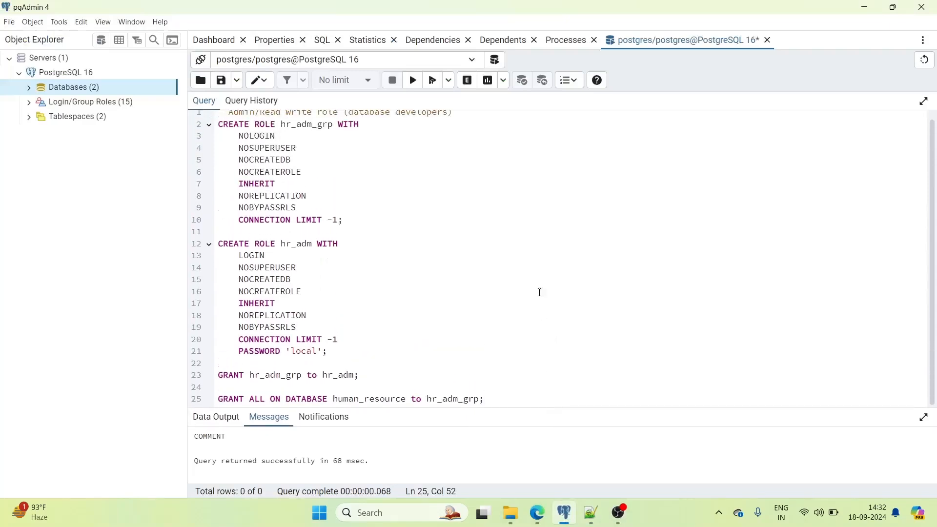
scroll(452, 237, up, 1)
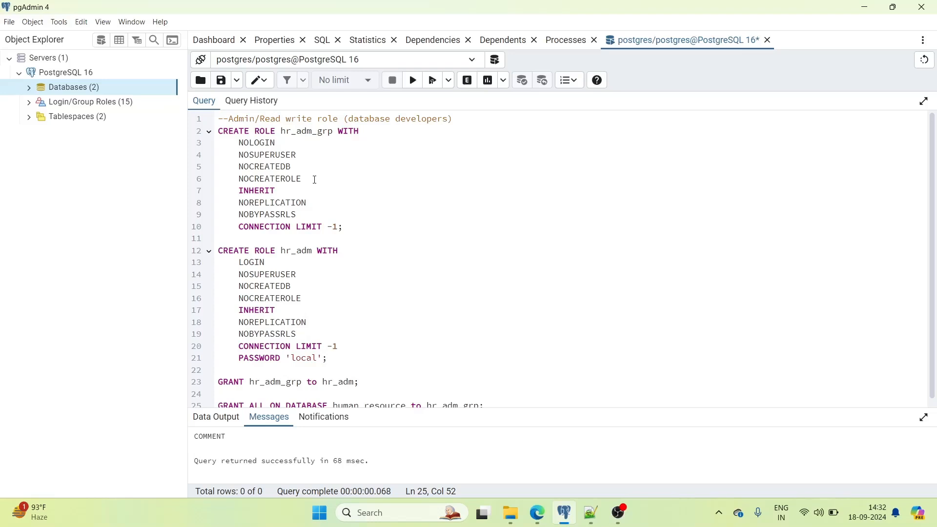
- Create a new Login/Group Role named hr_adm_grp and view its Definition settings
click(29, 103)
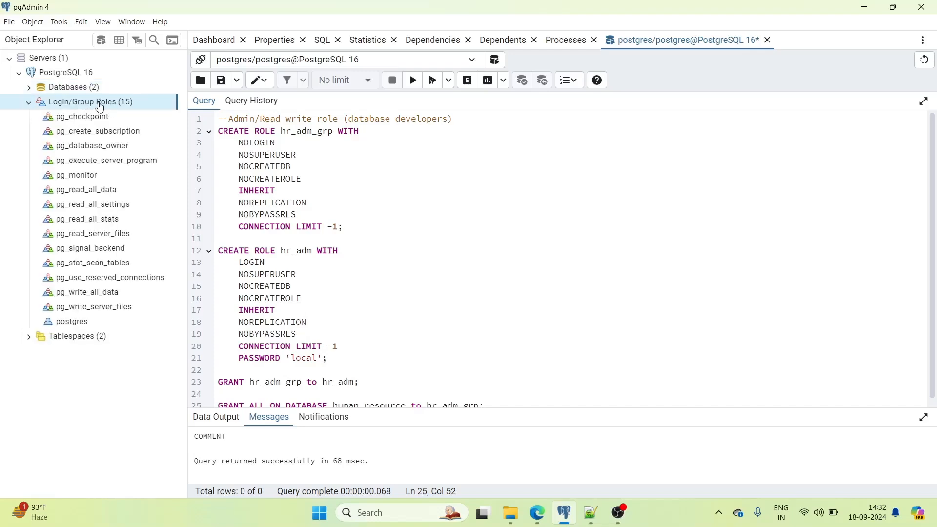
right_click(117, 104)
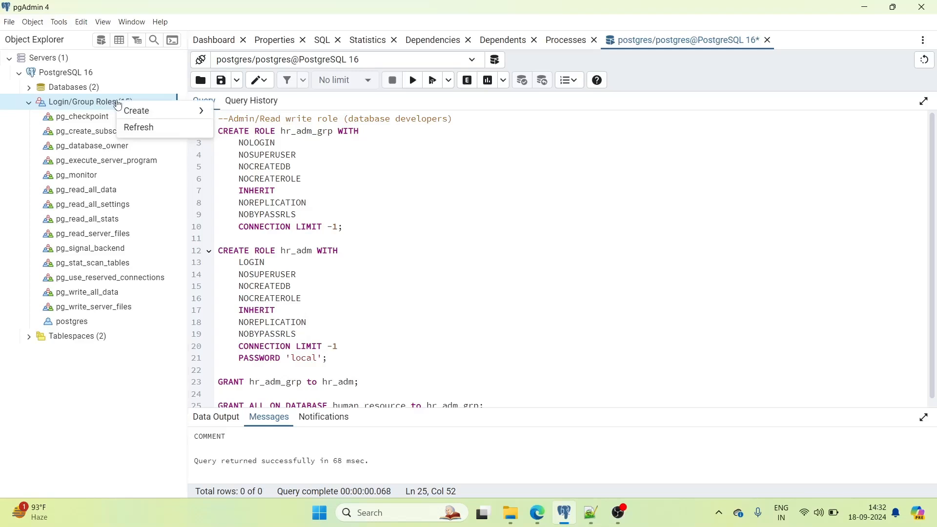
mouse_move(150, 111)
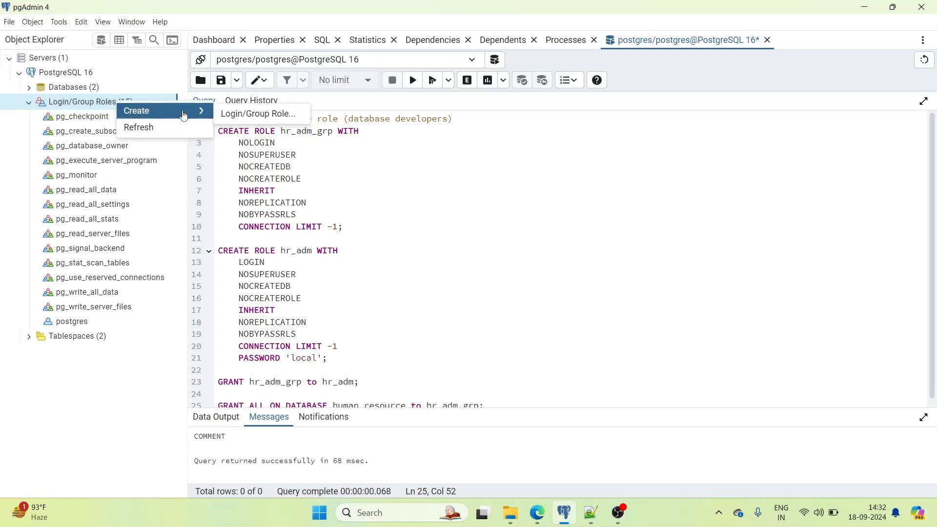
click(267, 114)
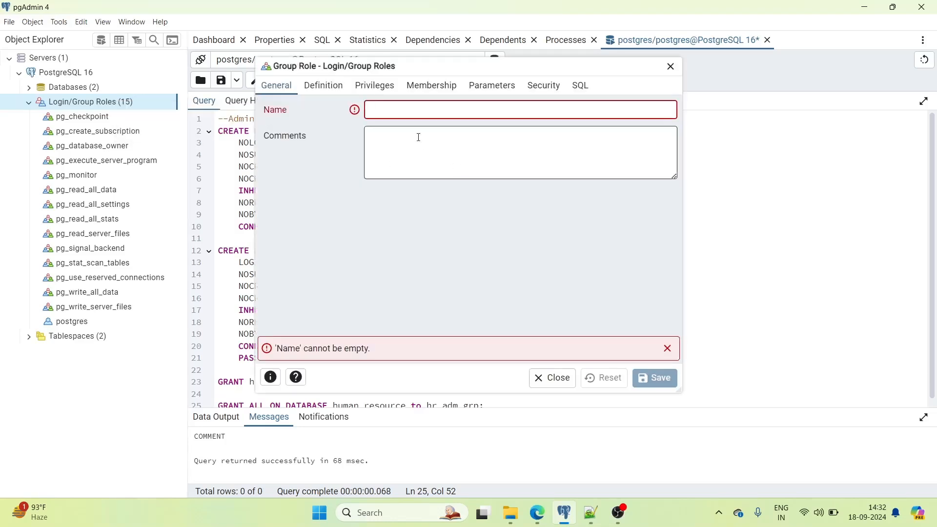
drag(471, 68, 610, 93)
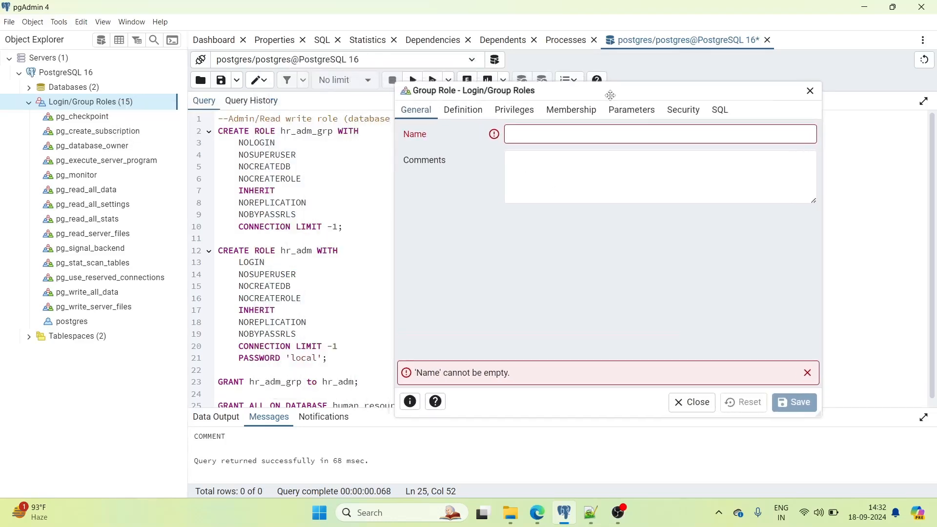
click(557, 135)
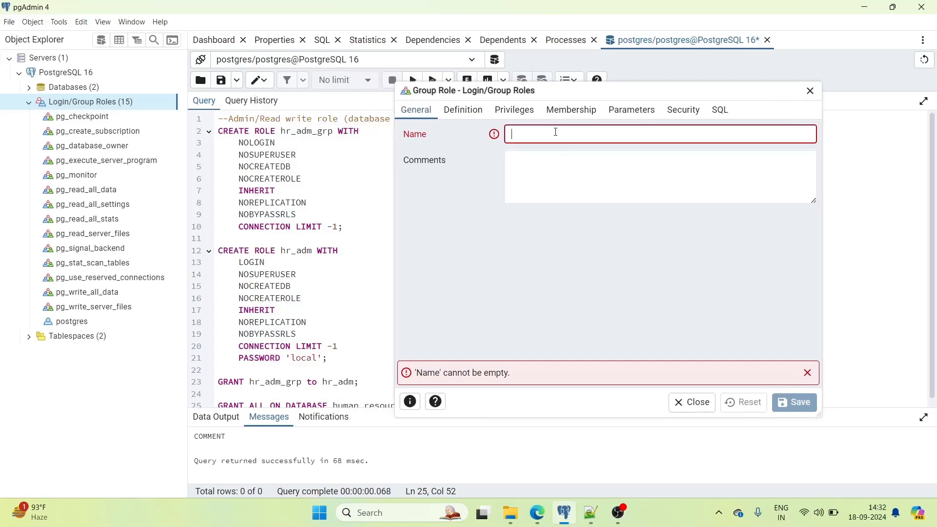
text(hr)
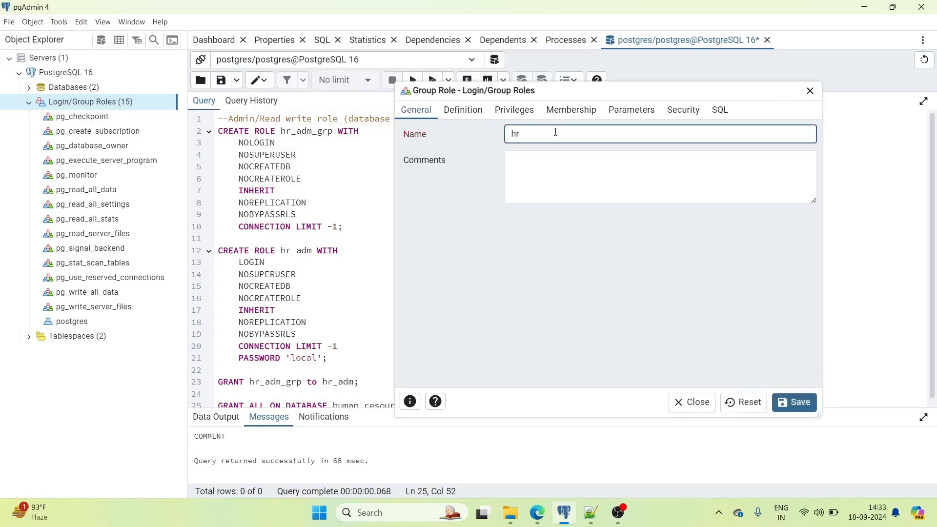
text(_adm_grp)
click(471, 111)
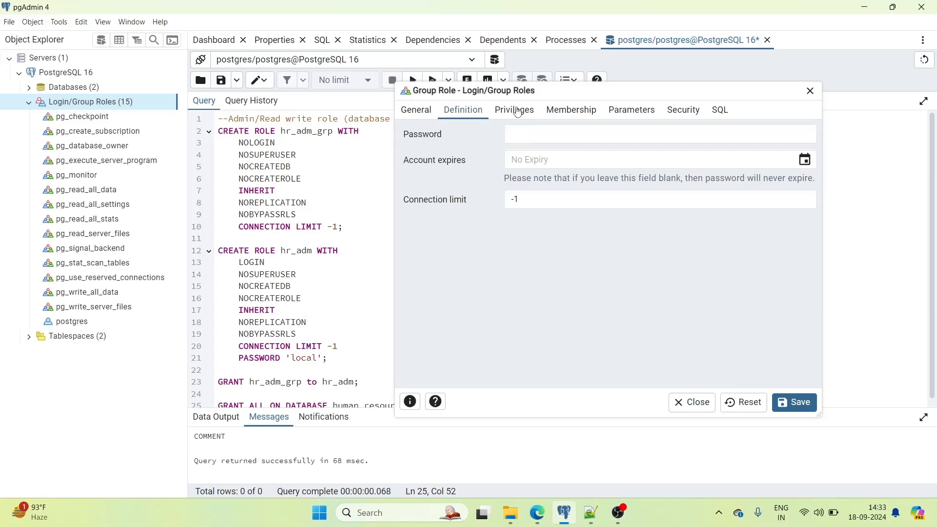
- Keep hr_adm_grp unable to log in and preview its CREATE ROLE SQL with NOLOGIN
click(518, 112)
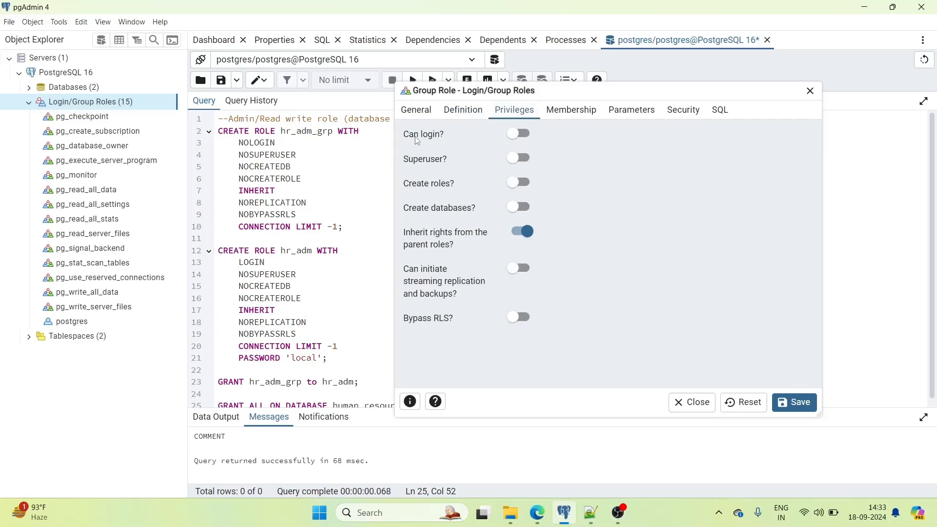
click(519, 133)
click(519, 134)
click(573, 113)
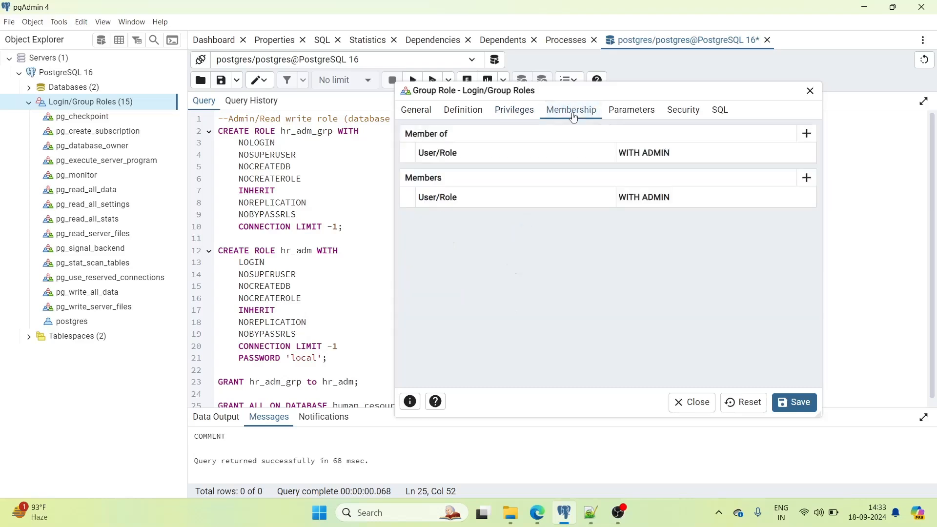
click(639, 111)
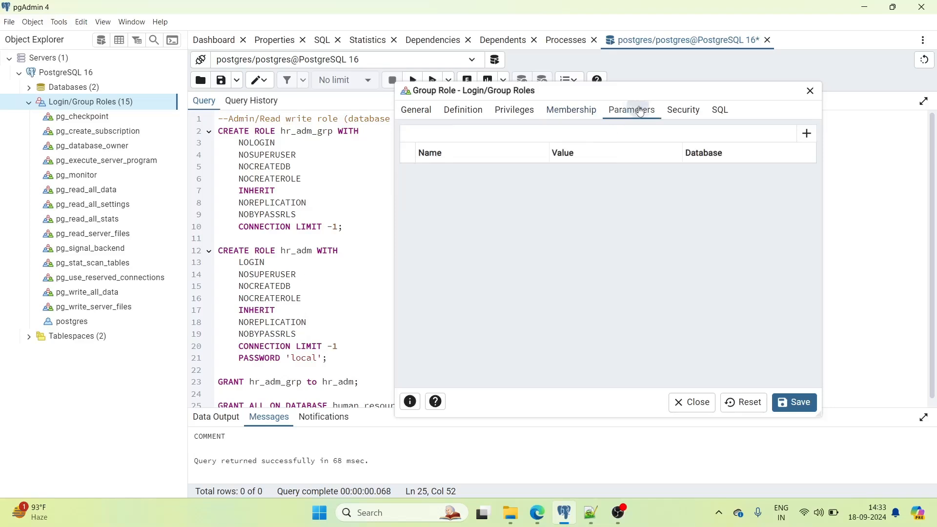
click(686, 114)
click(721, 110)
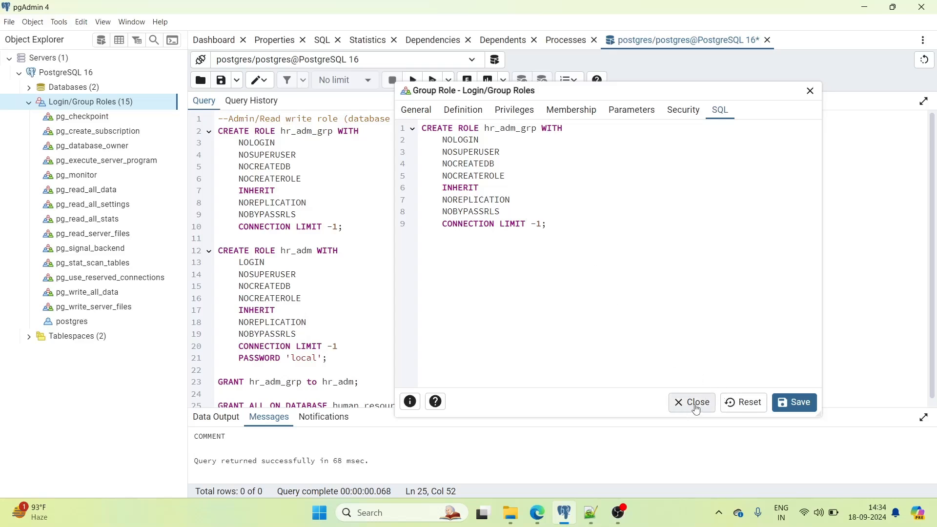
- Rename the draft role to hr_adm, give it a password, and enable Can login
click(420, 113)
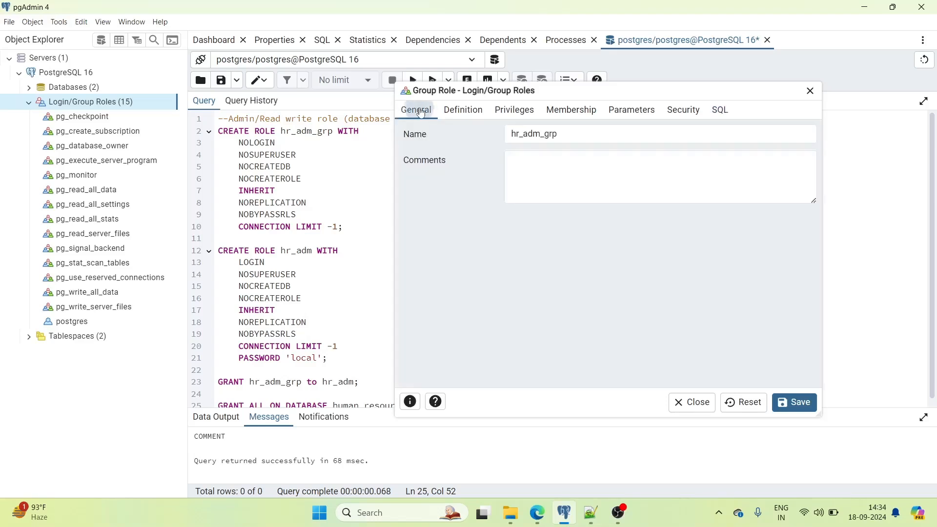
click(566, 133)
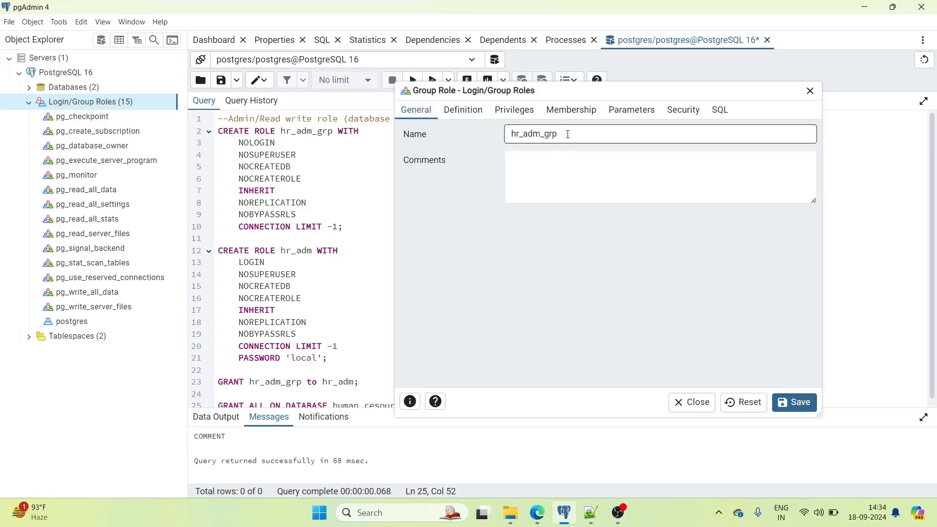
click(572, 132)
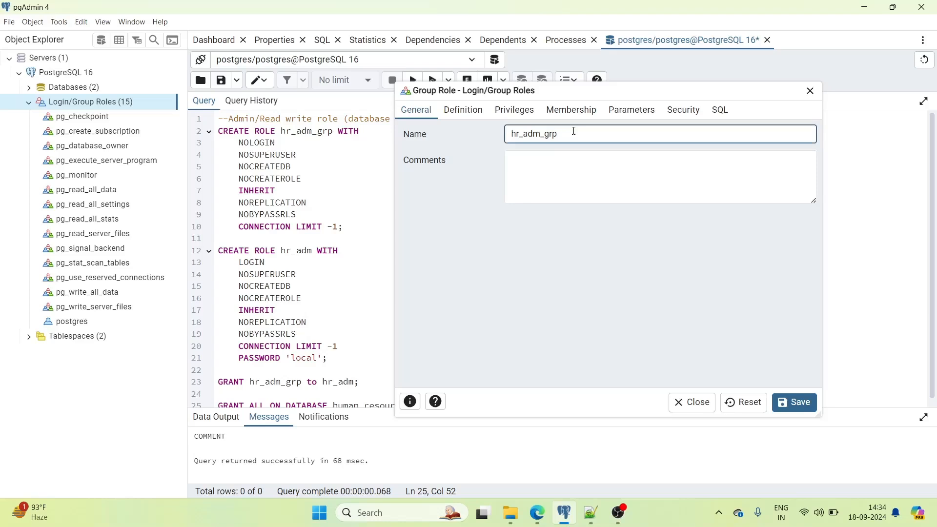
key(BackSpace)
key(BackSpace)
key(BackSpace)
click(470, 115)
click(516, 133)
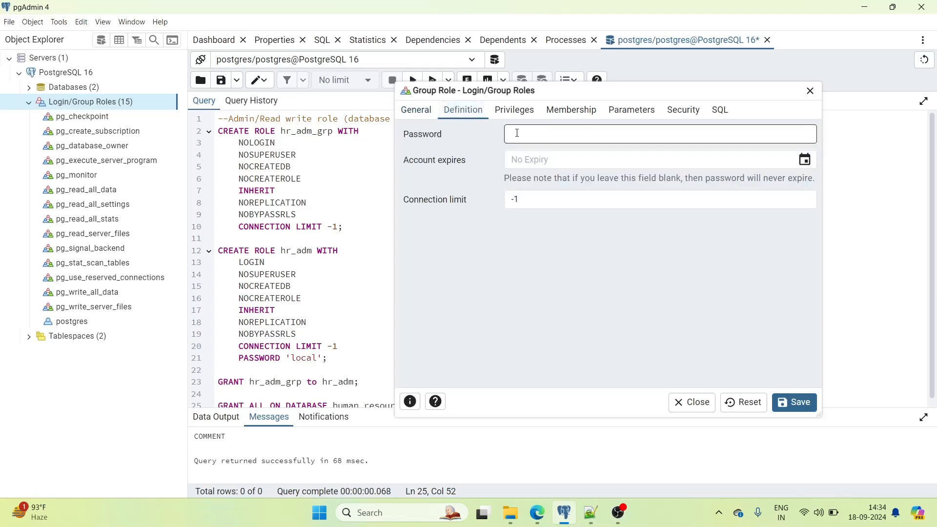
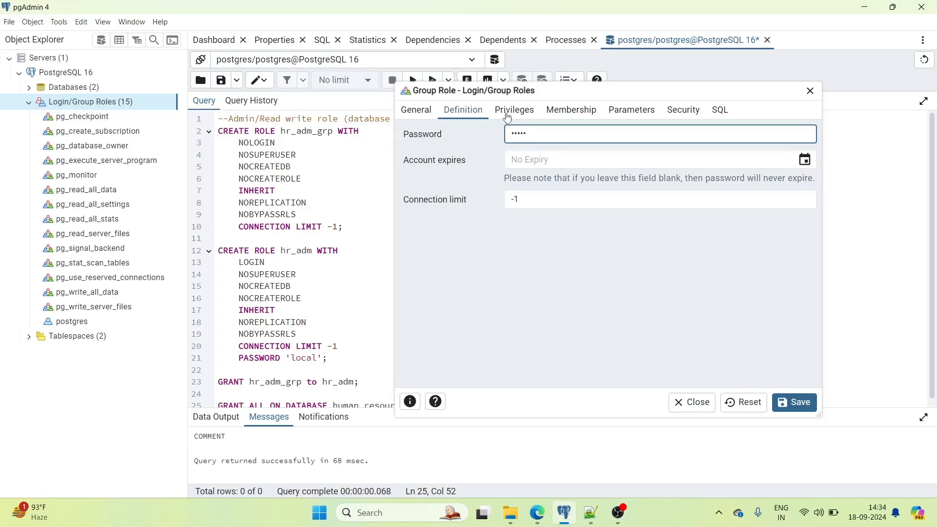
click(517, 113)
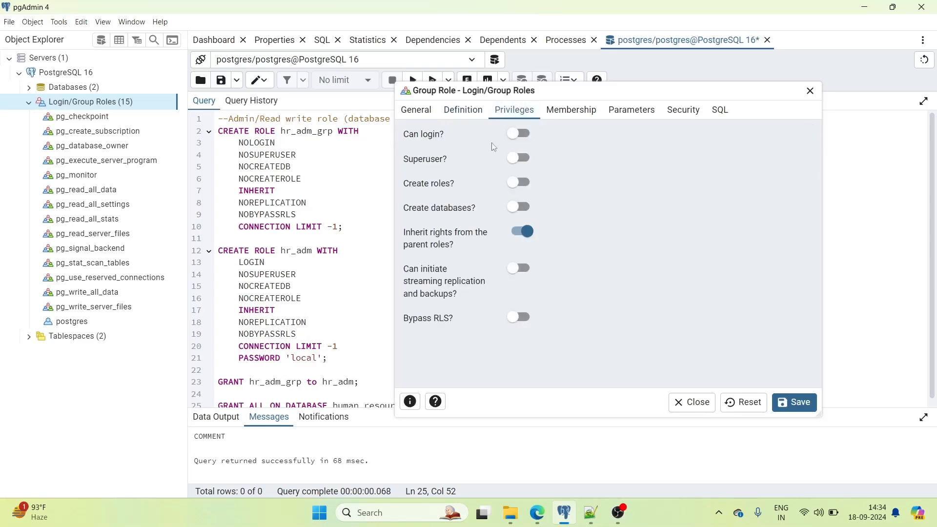
click(516, 139)
- Review hr_adm's remaining tabs and CREATE ROLE preview, then close the dialog discarding it
click(571, 112)
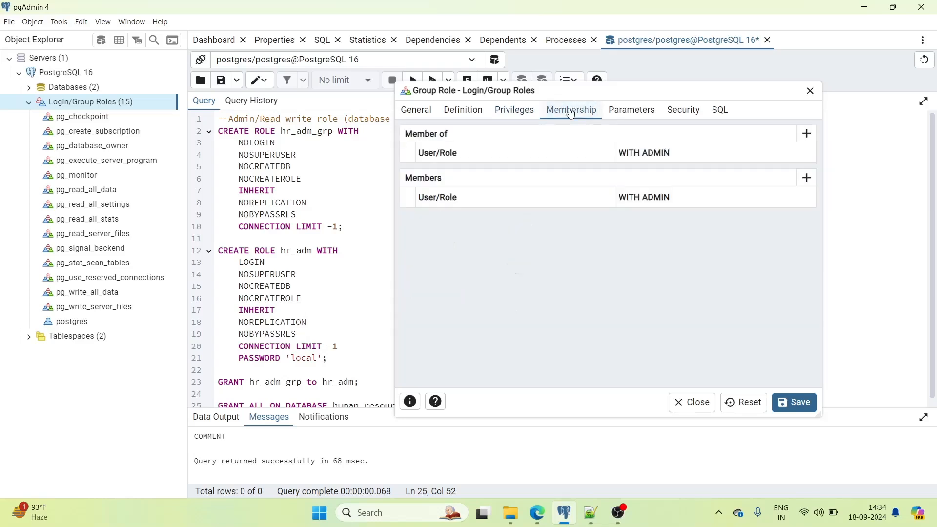
click(636, 116)
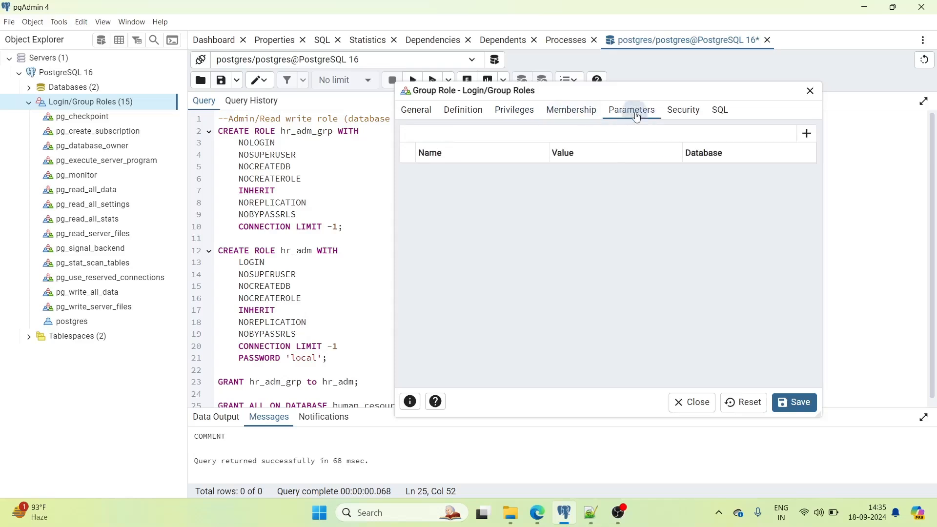
click(682, 116)
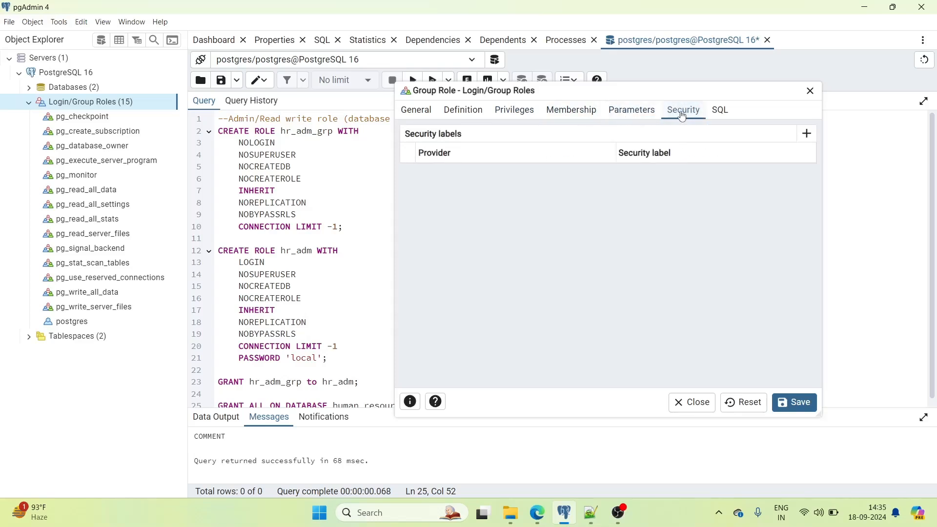
click(721, 112)
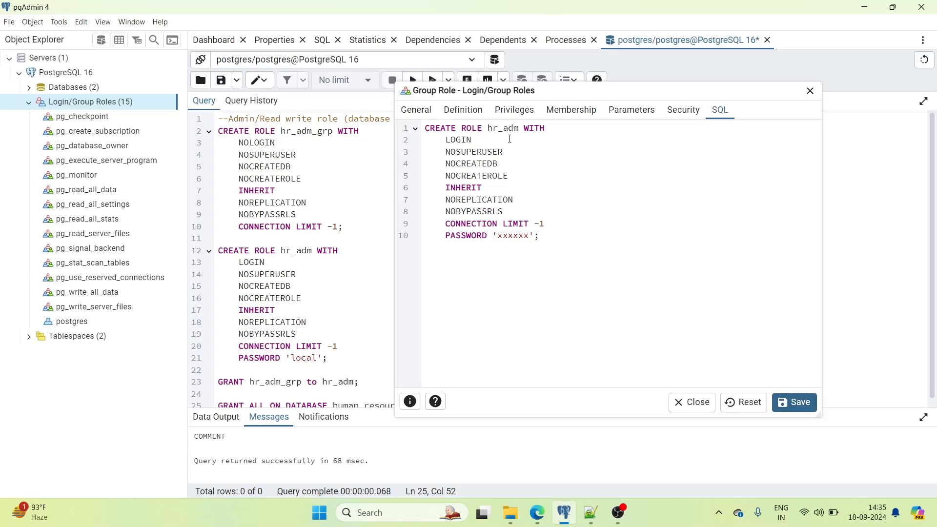
click(692, 404)
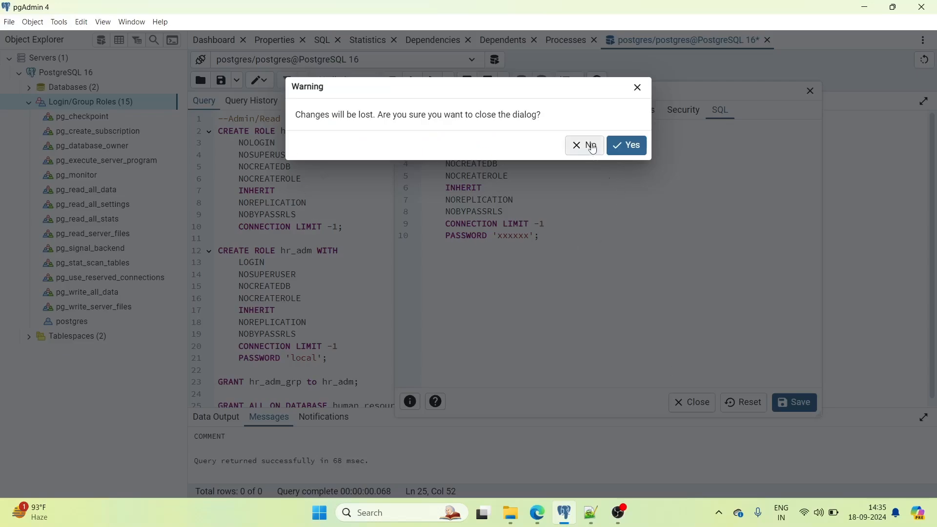
click(624, 146)
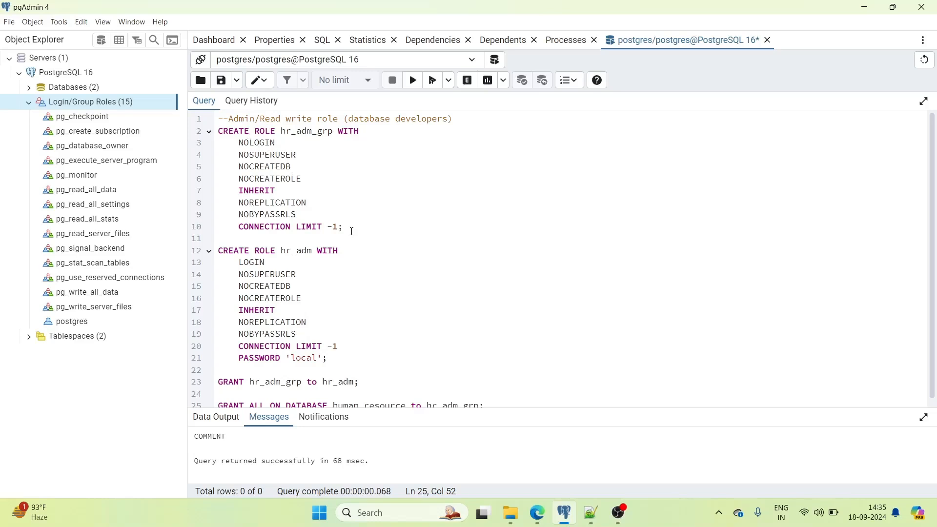
- Run CREATE ROLE hr_adm_grp, CREATE ROLE hr_adm, and GRANT hr_adm_grp to hr_adm separately
drag(351, 231, 218, 130)
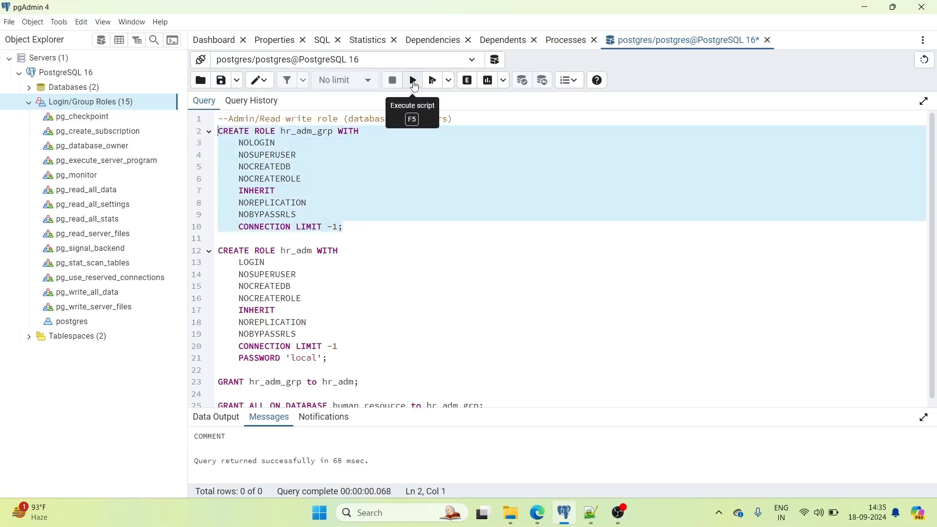
click(414, 86)
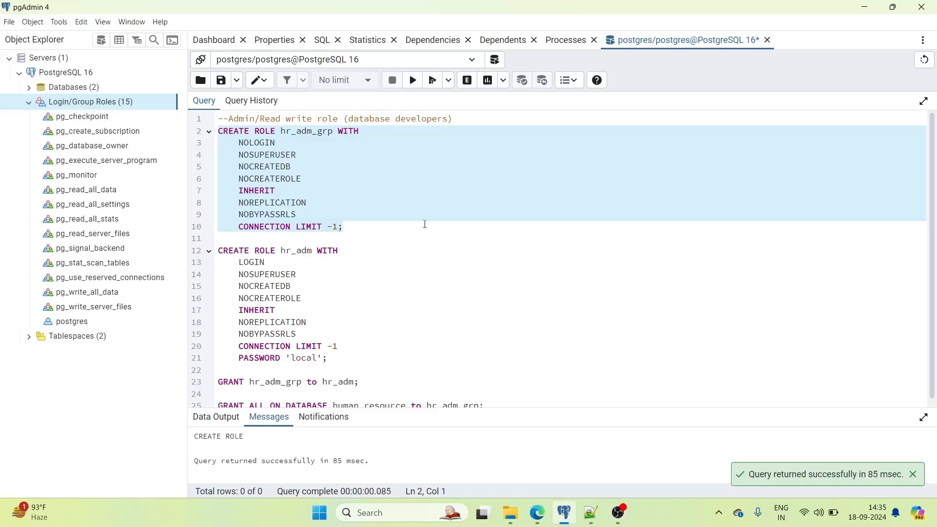
scroll(405, 237, down, 1)
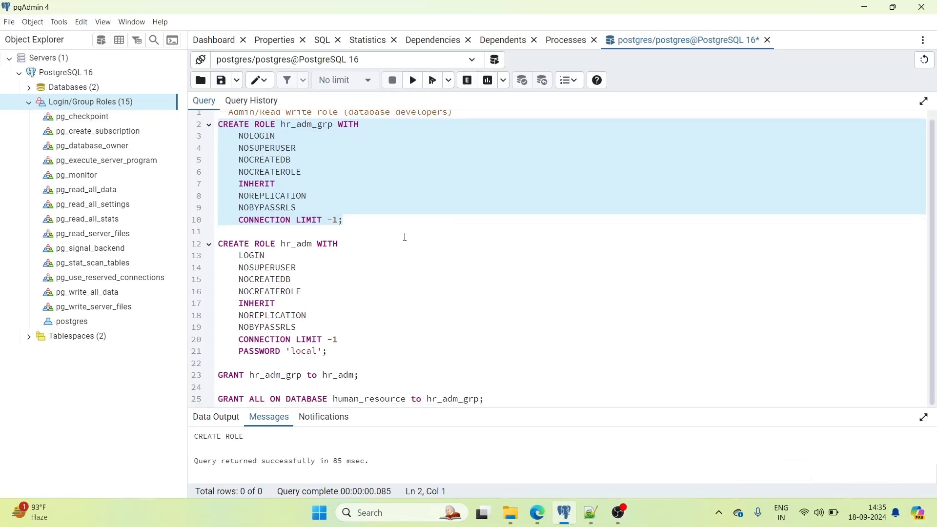
drag(335, 345, 221, 243)
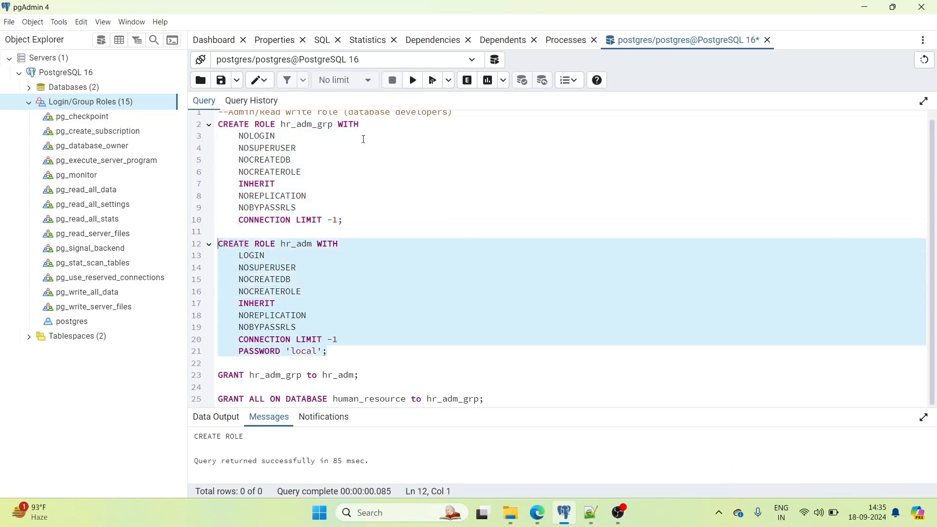
click(413, 80)
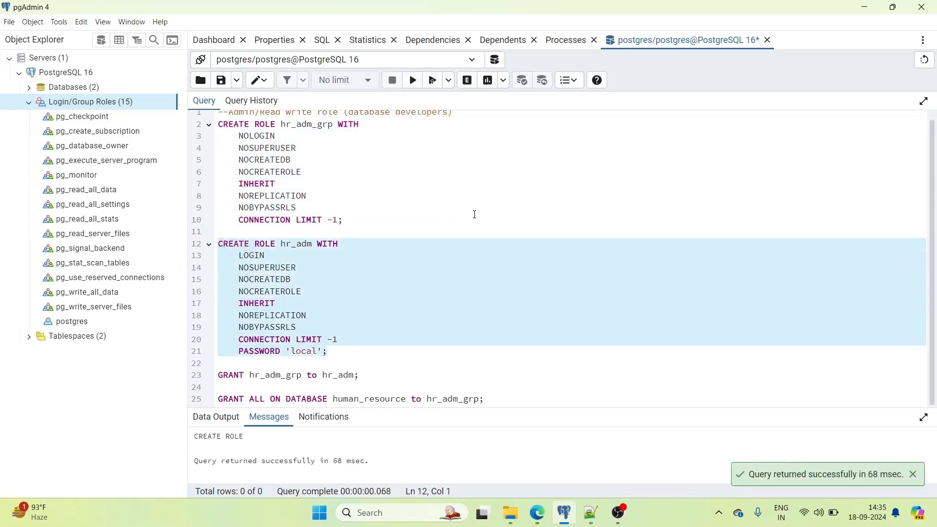
double_click(279, 372)
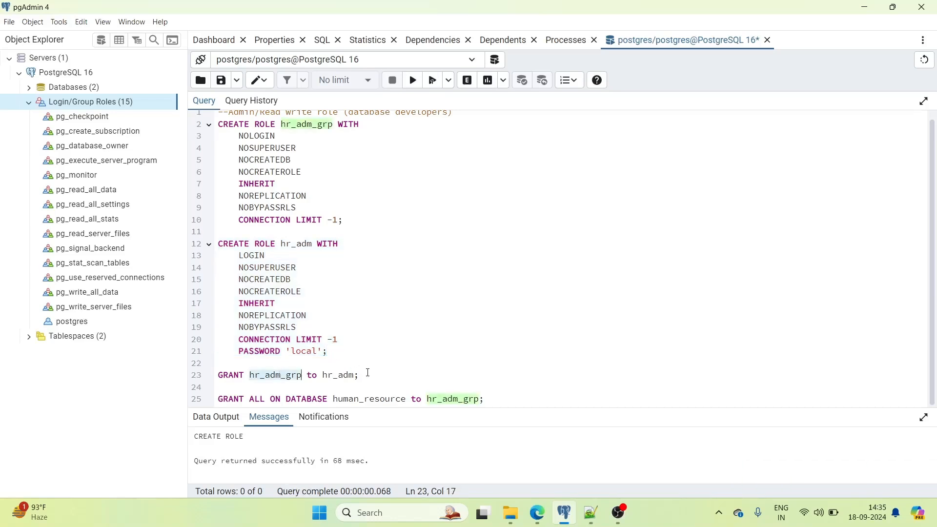
drag(368, 374, 219, 375)
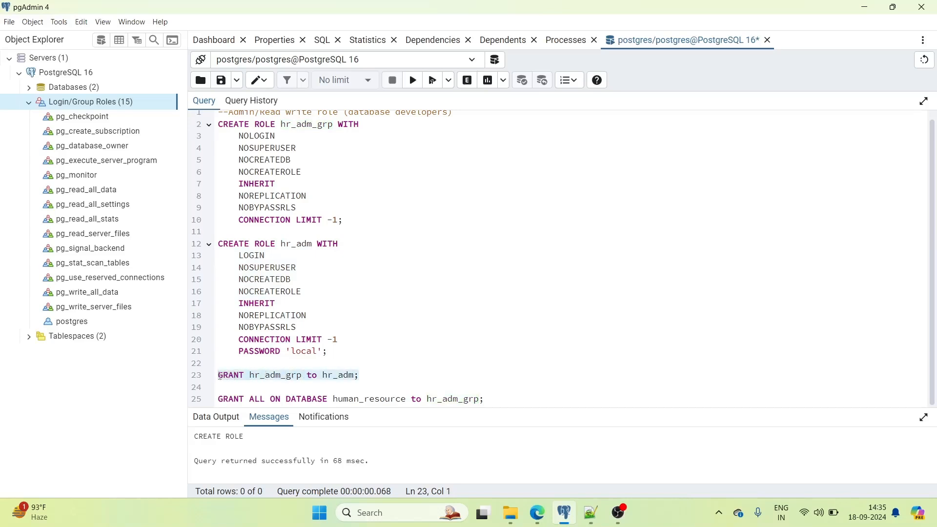
click(412, 80)
click(362, 375)
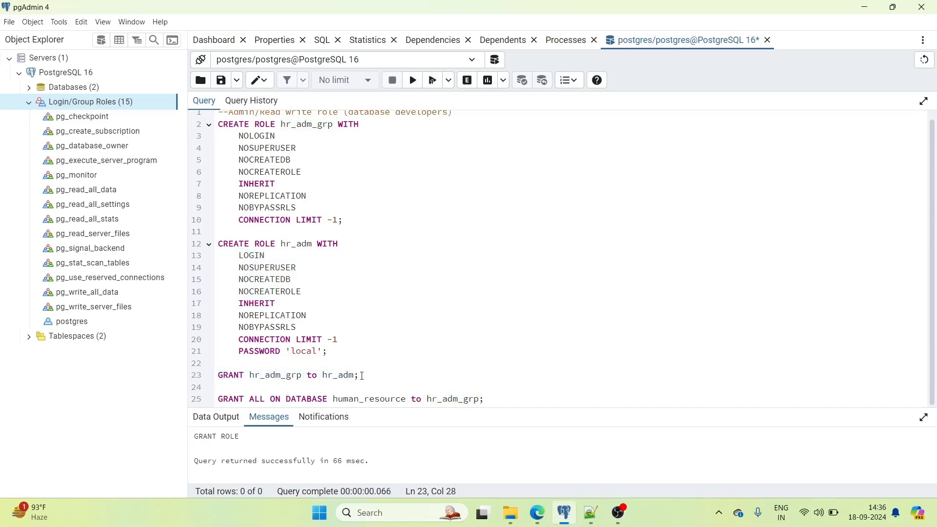
- Re-run the GRANT hr_adm_grp to hr_adm statement on line 23
drag(361, 375, 218, 374)
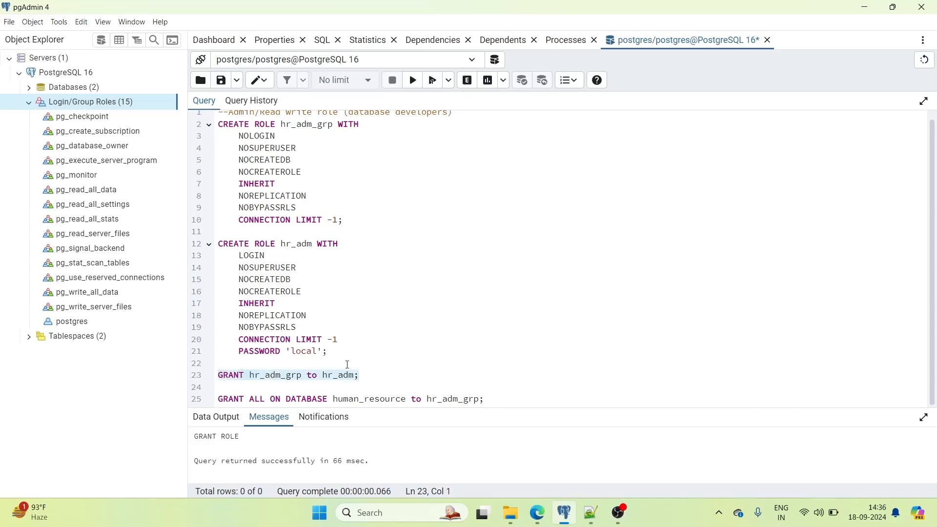
double_click(278, 374)
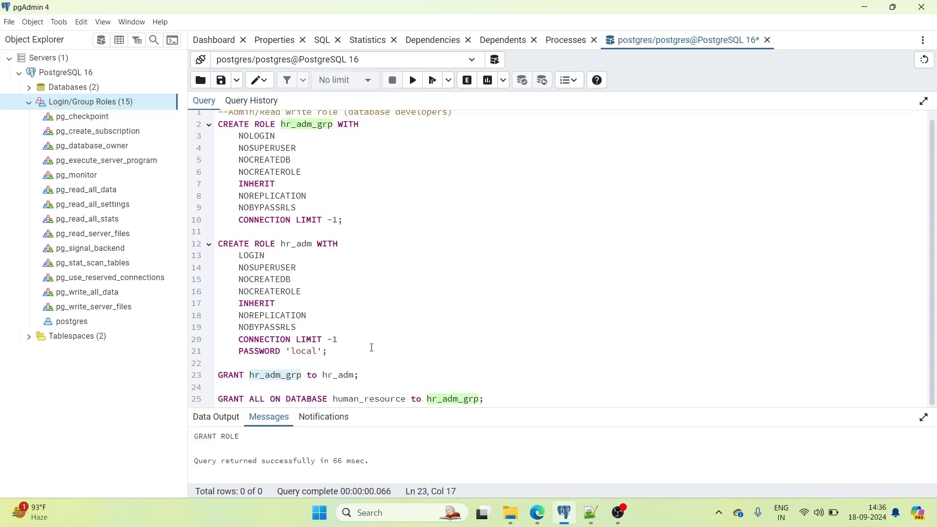
double_click(335, 374)
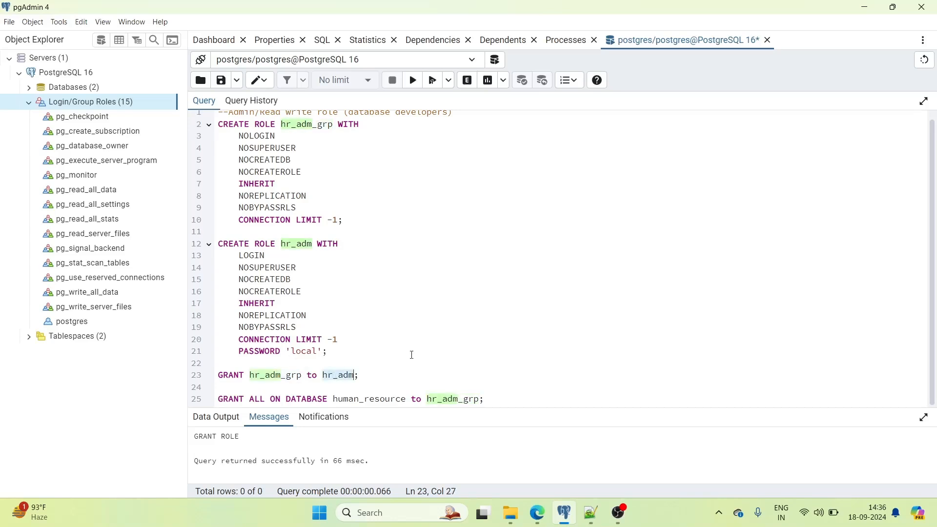
click(271, 375)
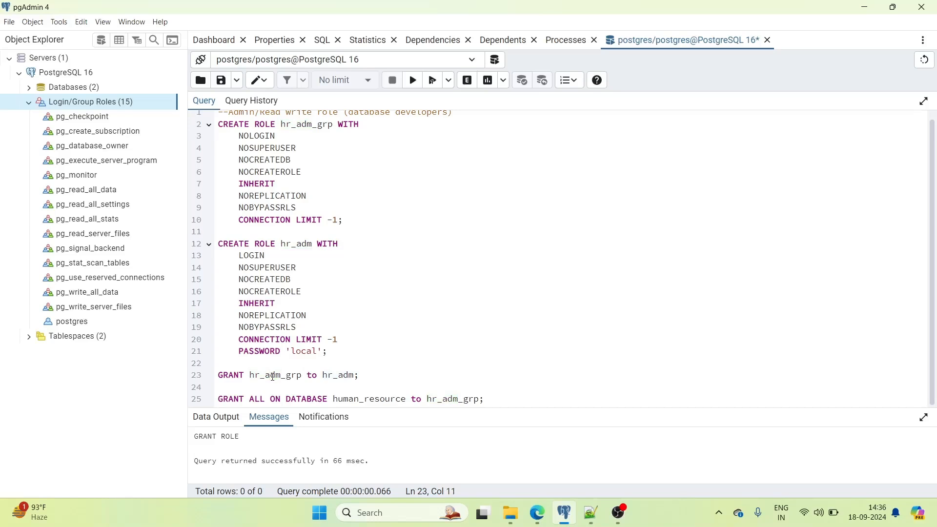
double_click(278, 375)
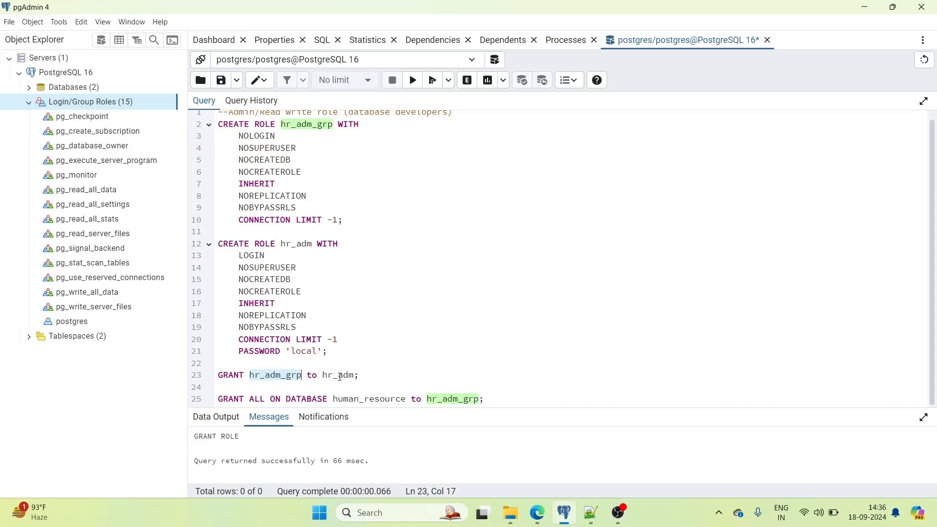
double_click(340, 376)
click(378, 374)
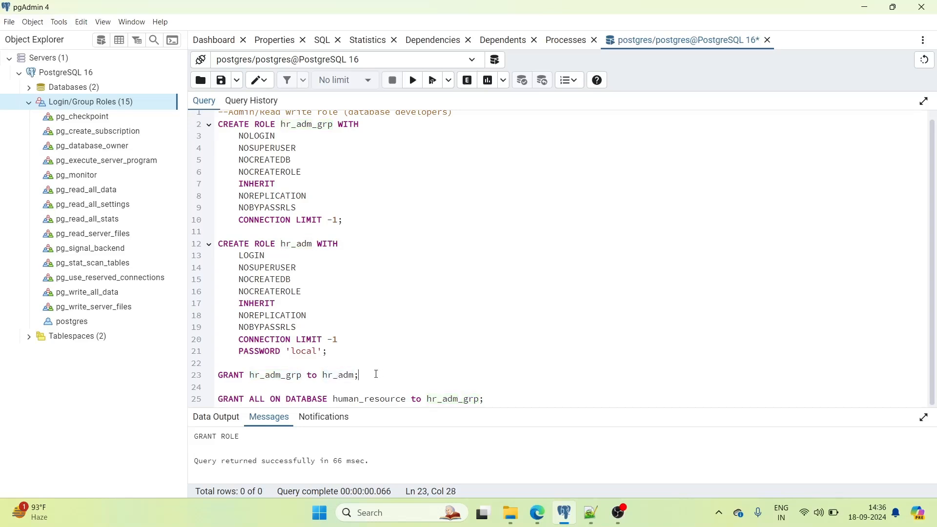
key(shift+Home)
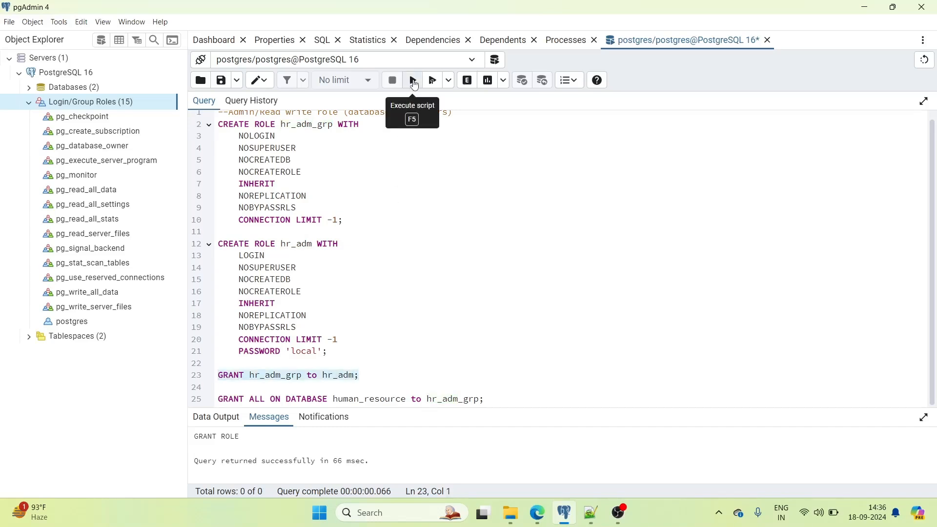
click(413, 80)
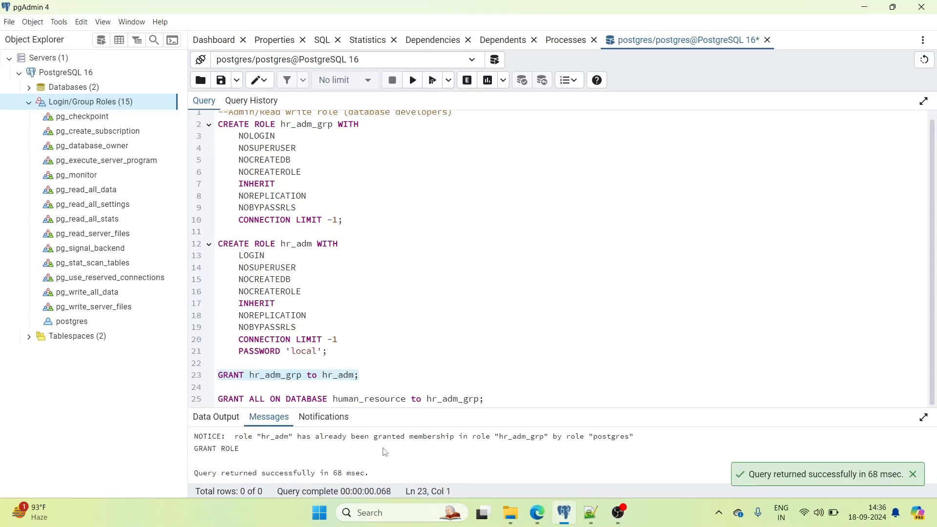
click(397, 353)
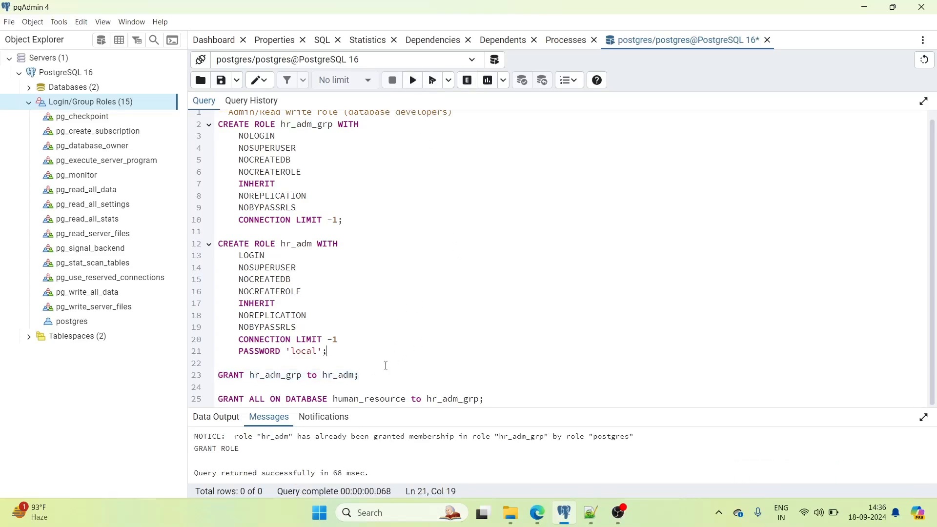
- Run only GRANT ALL ON DATABASE human_resource to hr_adm_grp
click(235, 399)
scroll(369, 224, up, 1)
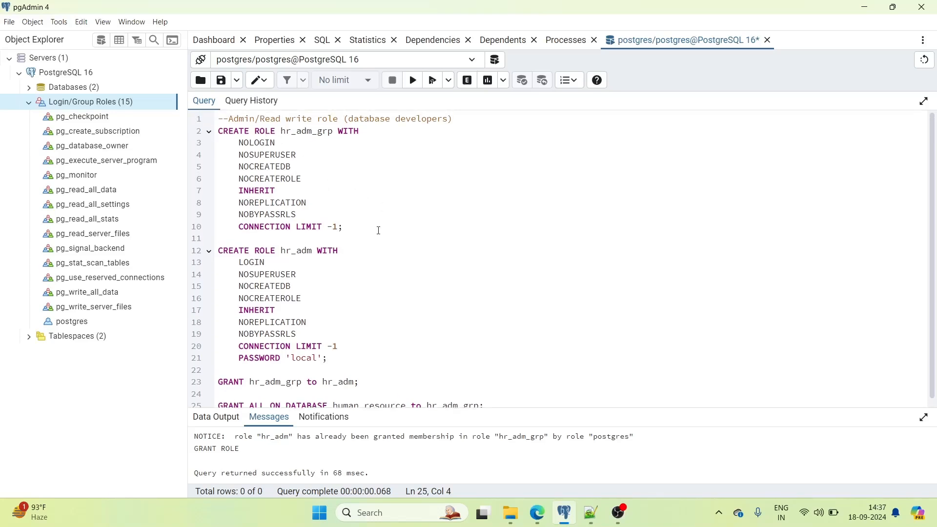
scroll(378, 233, down, 1)
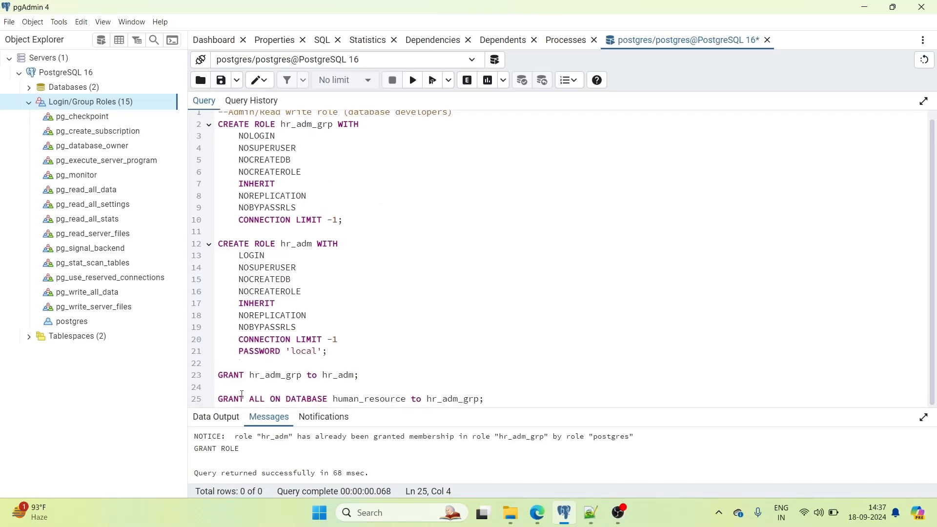
double_click(257, 400)
double_click(304, 400)
click(370, 400)
double_click(370, 400)
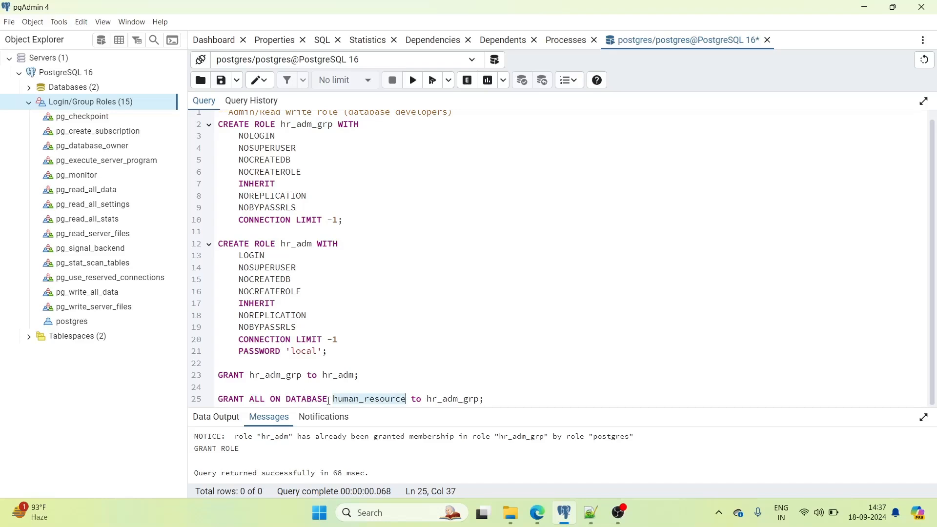
double_click(439, 398)
click(502, 402)
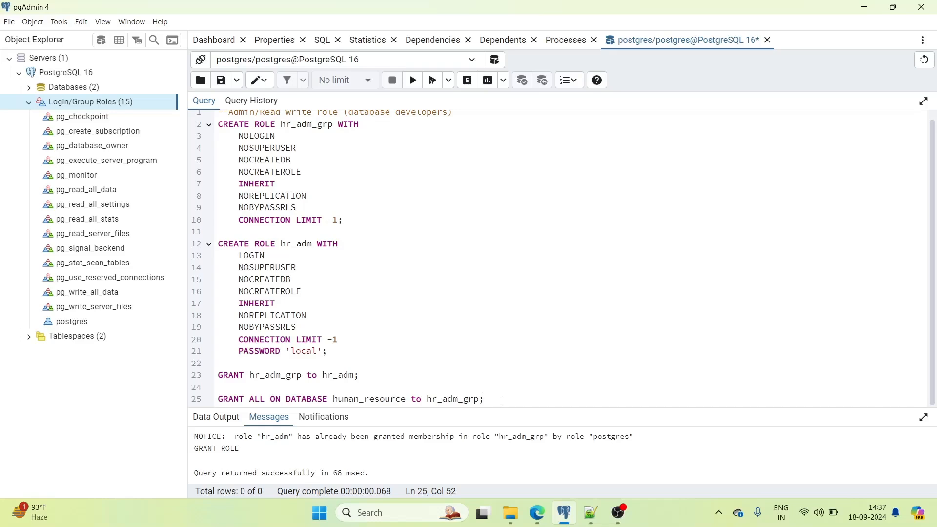
drag(485, 398, 218, 398)
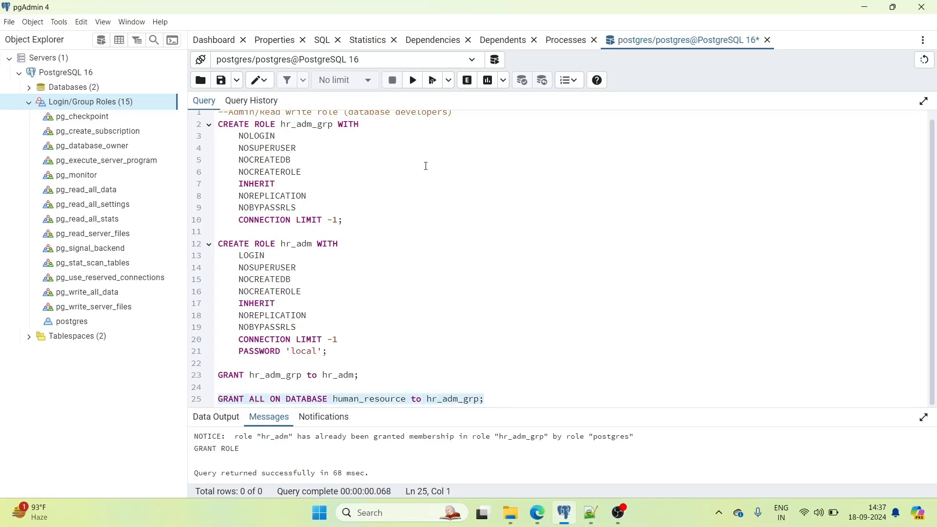
click(413, 80)
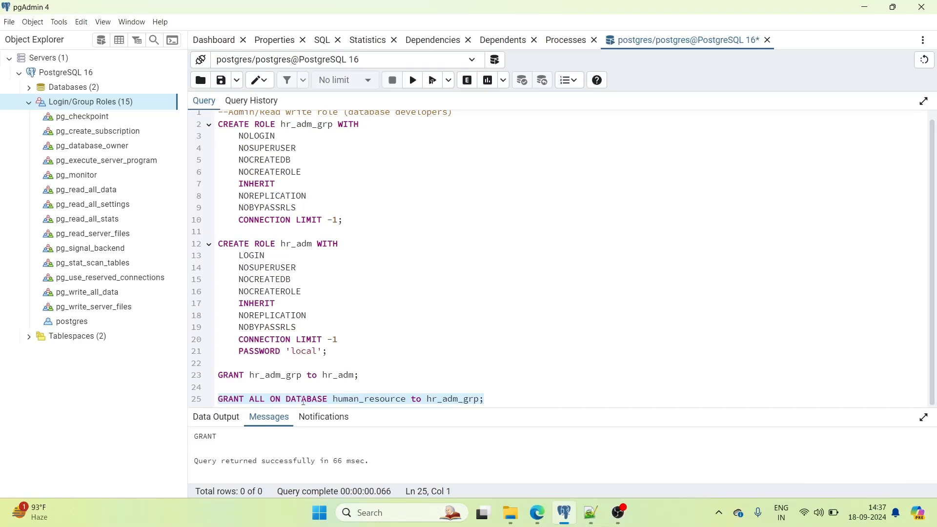
click(454, 315)
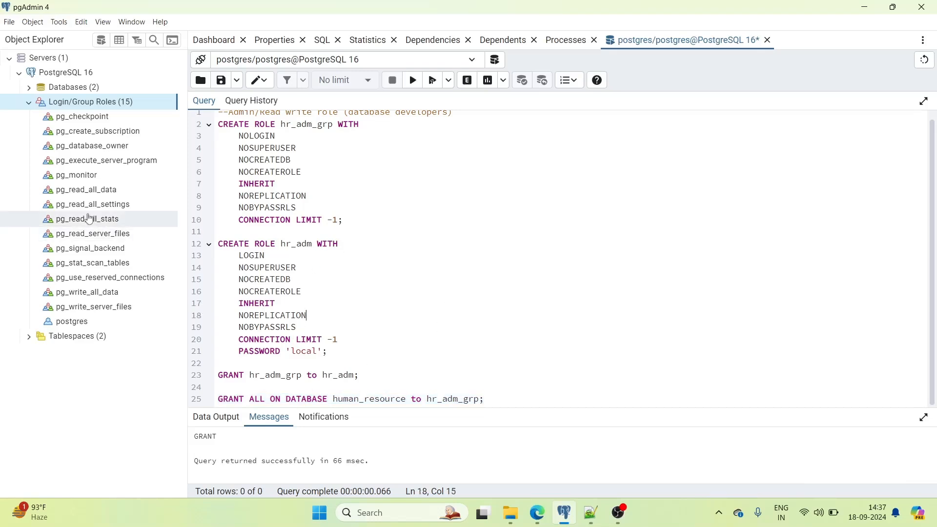
- Refresh Login/Group Roles, inspect hr_adm_grp and hr_adm SQL, then expand Databases
right_click(111, 103)
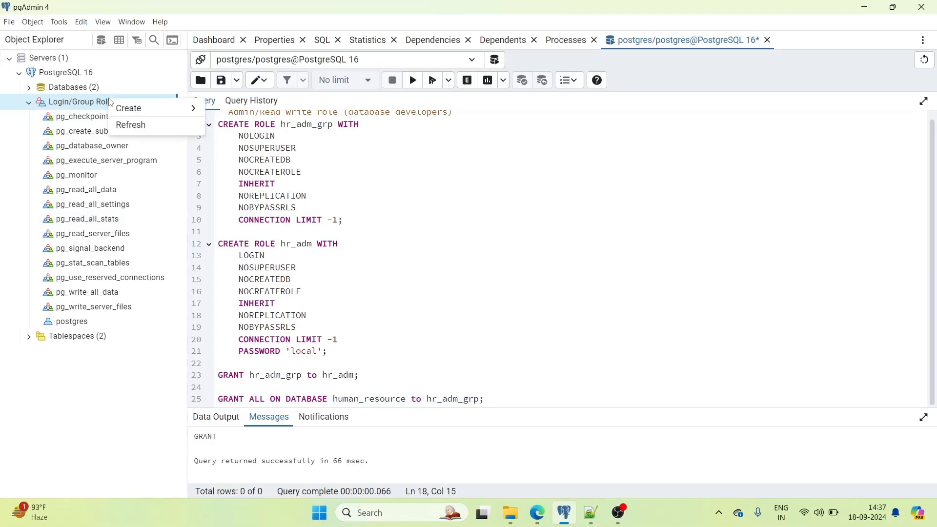
click(133, 125)
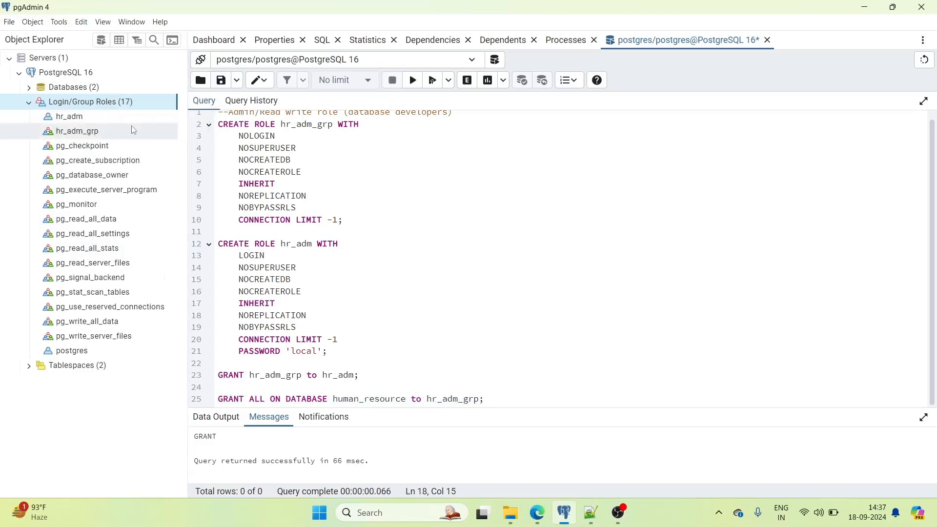
click(78, 132)
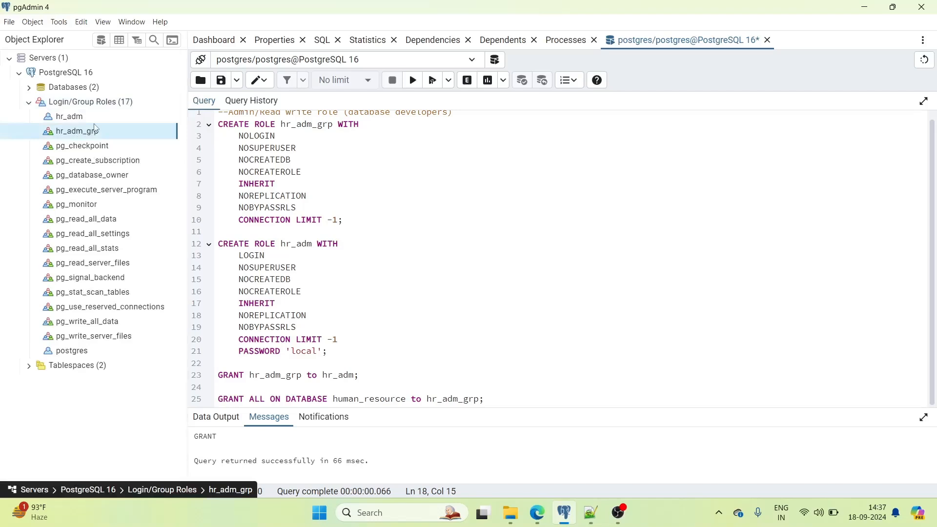
click(319, 41)
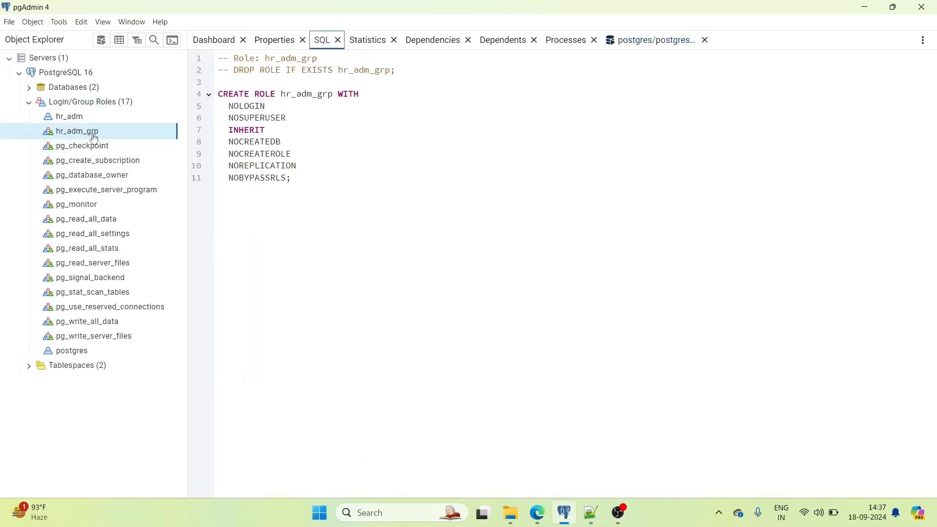
click(74, 117)
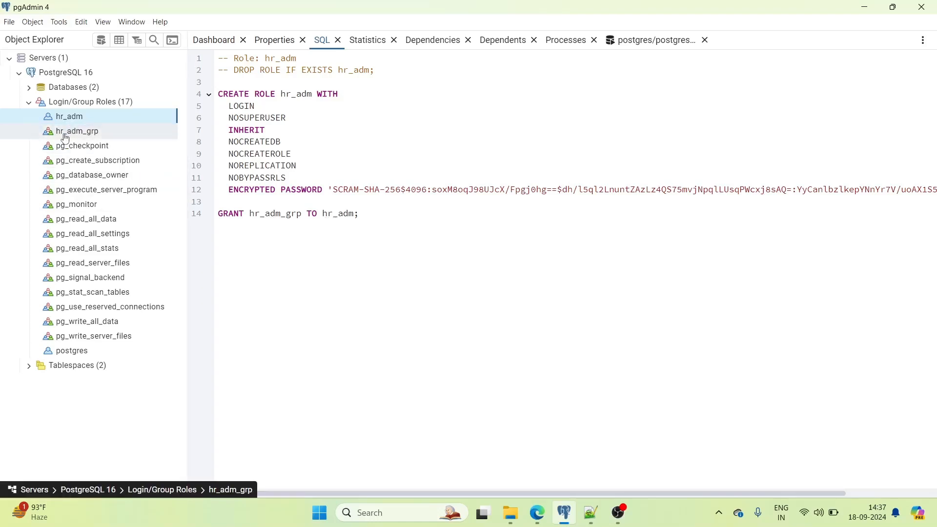
click(29, 105)
click(29, 87)
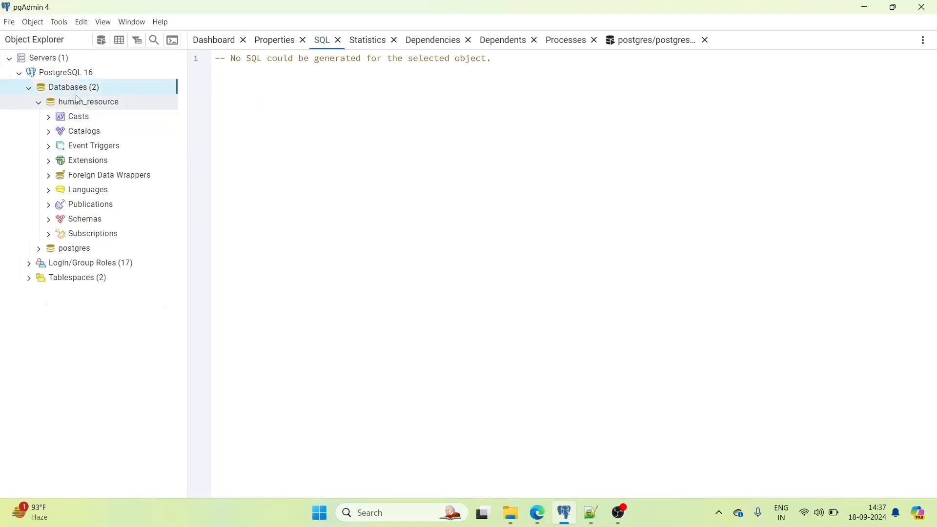
- Check in human_resource's Security properties that hr_adm_grp holds all privileges on the database
right_click(88, 103)
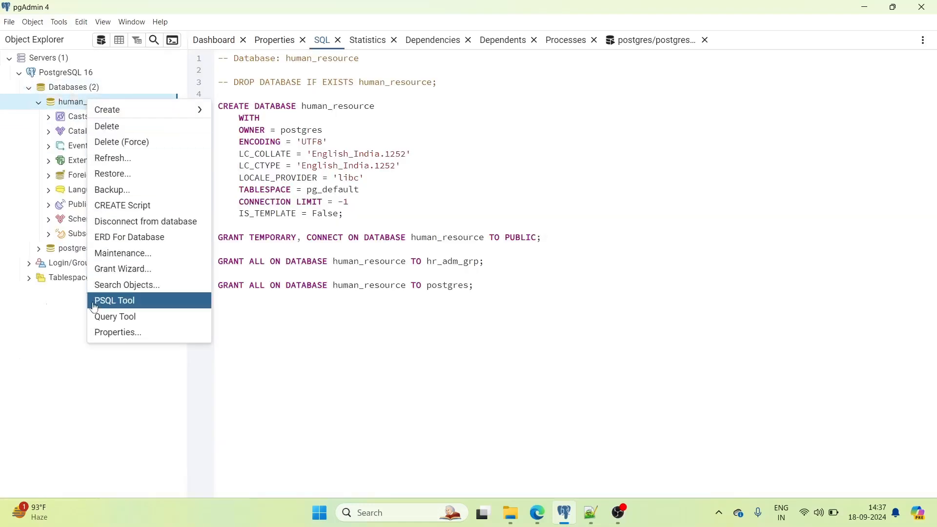
click(109, 333)
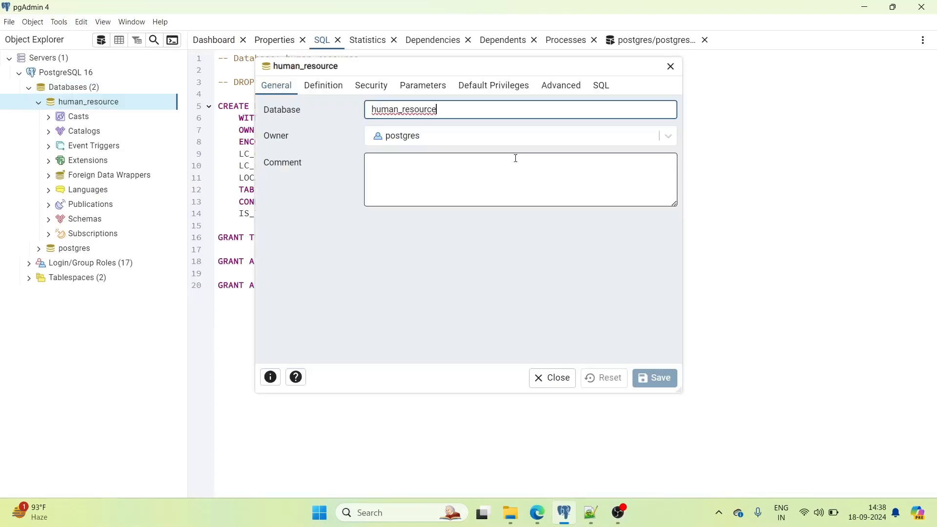
click(335, 86)
click(421, 86)
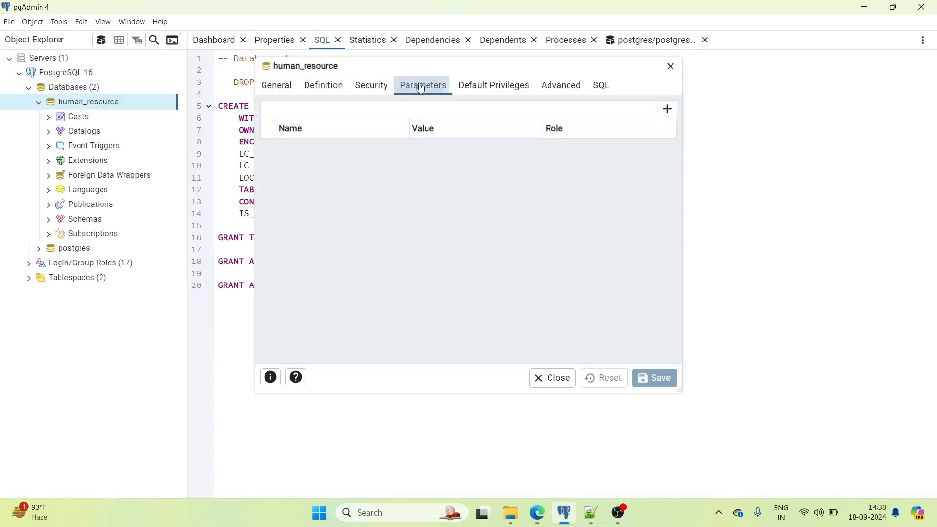
click(484, 88)
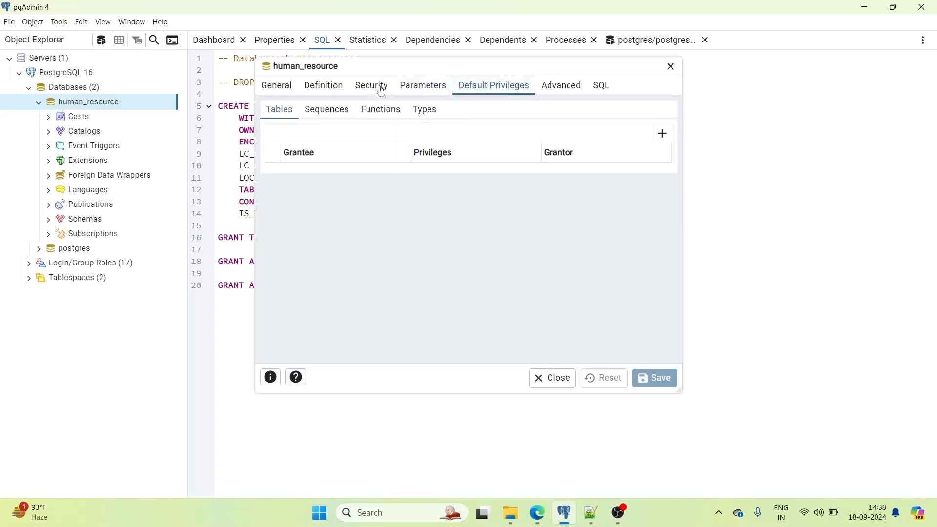
click(373, 91)
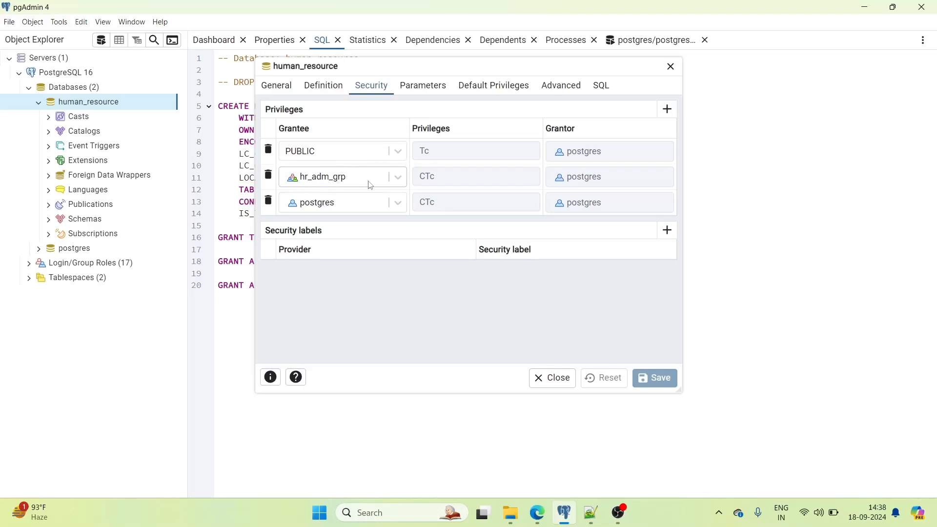
click(456, 177)
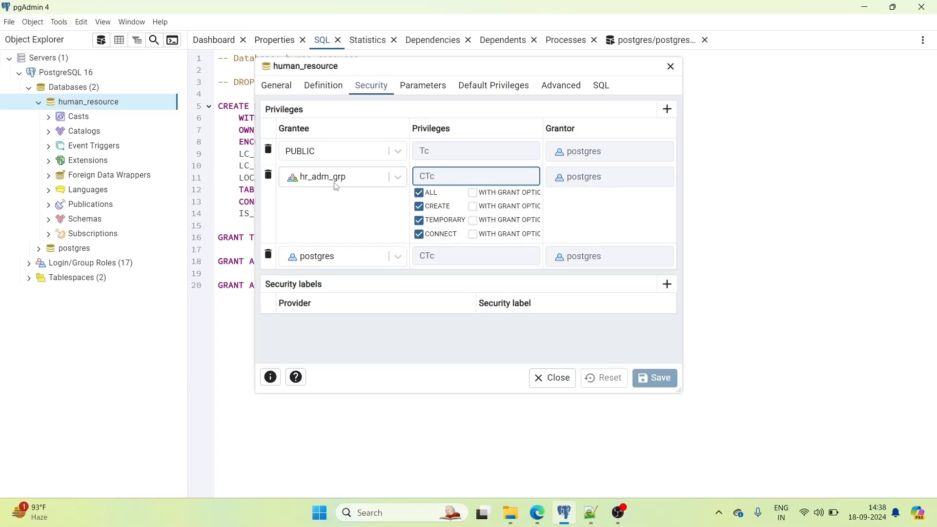
click(671, 66)
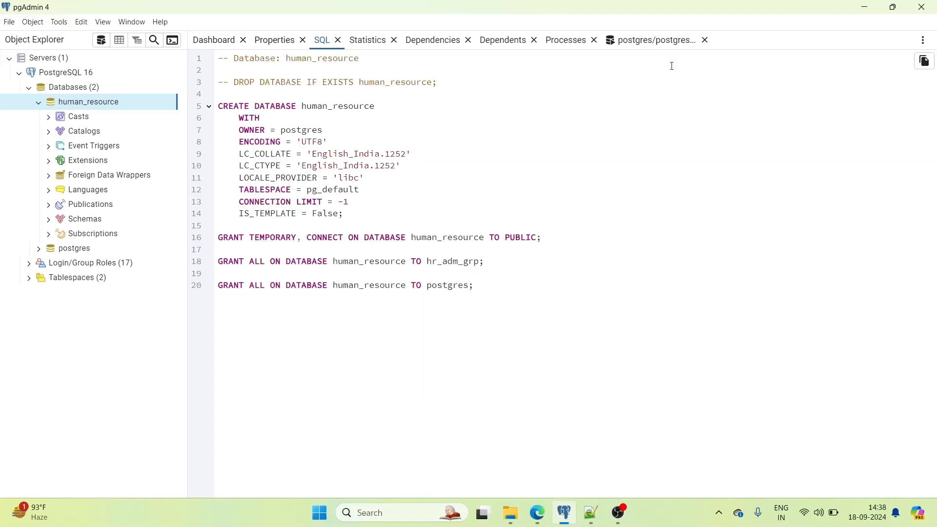
- Return to the Query Tool and highlight every hr_adm occurrence in the role script
click(653, 41)
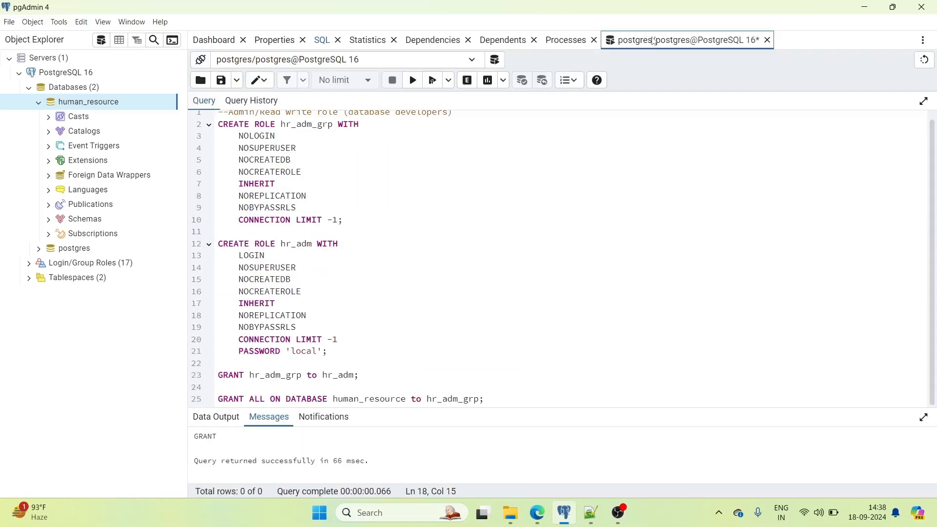
double_click(299, 244)
scroll(443, 217, up, 1)
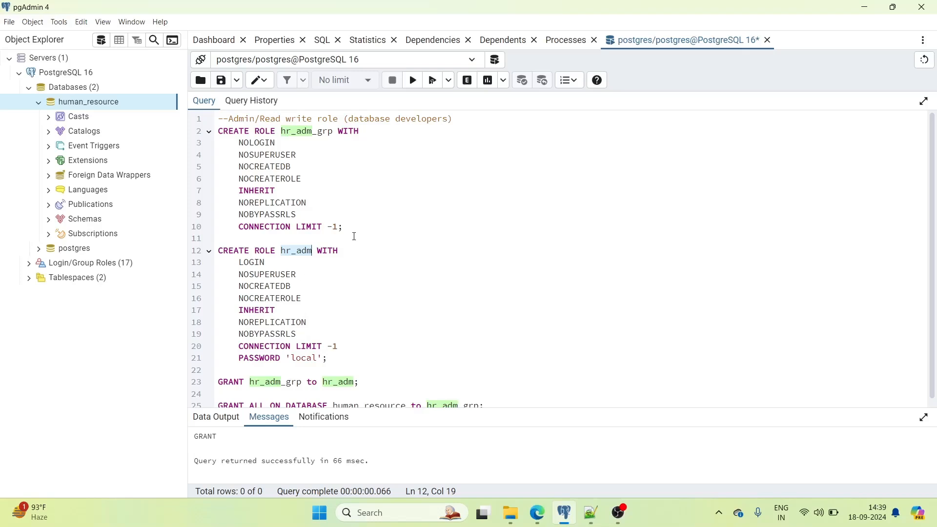
scroll(354, 236, down, 1)
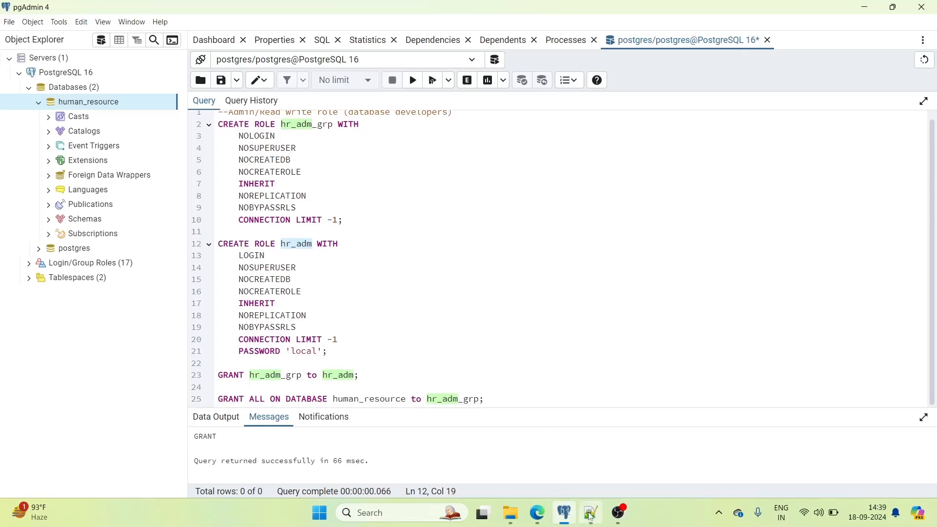
mouse_move(590, 516)
scroll(411, 222, up, 1)
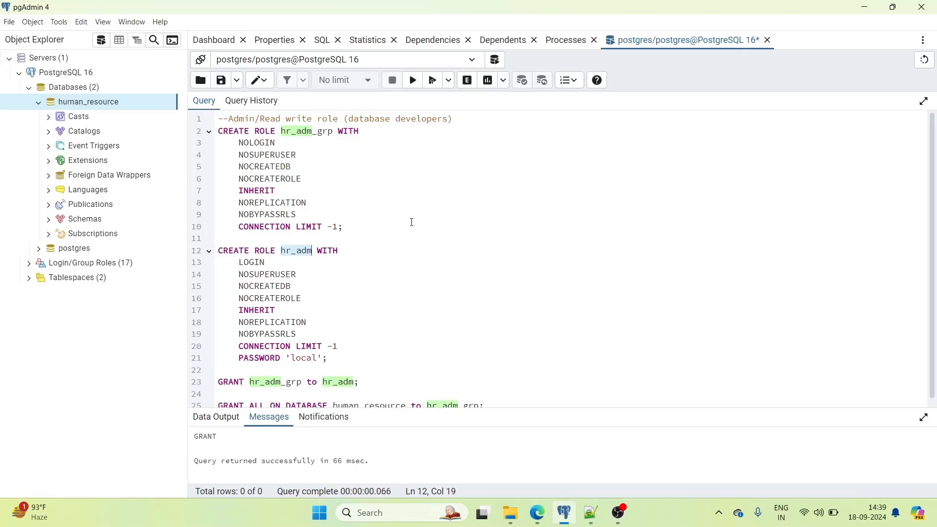
- Select lines 42–65 of Role.sql, the hr_ro_grp and hr_ro block, and return to pgAdmin's query editor
click(592, 519)
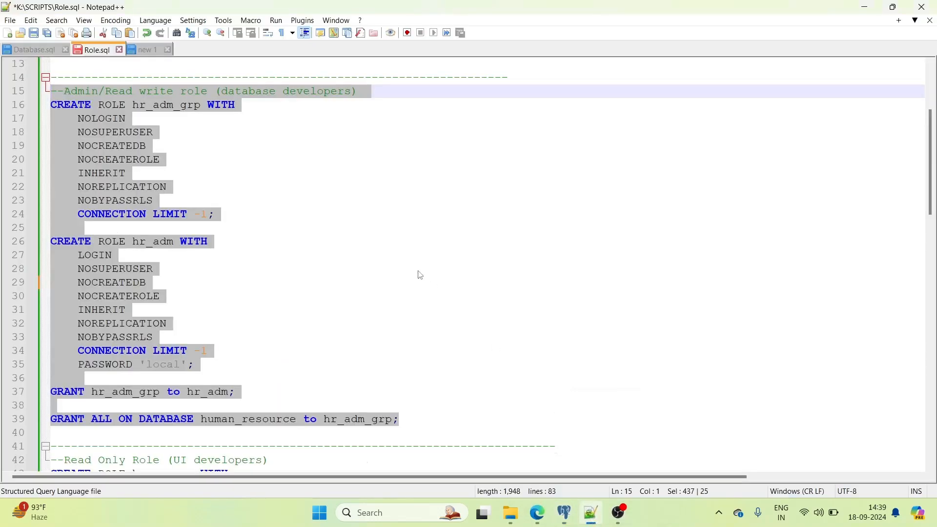
scroll(355, 281, down, 3)
scroll(355, 281, down, 4)
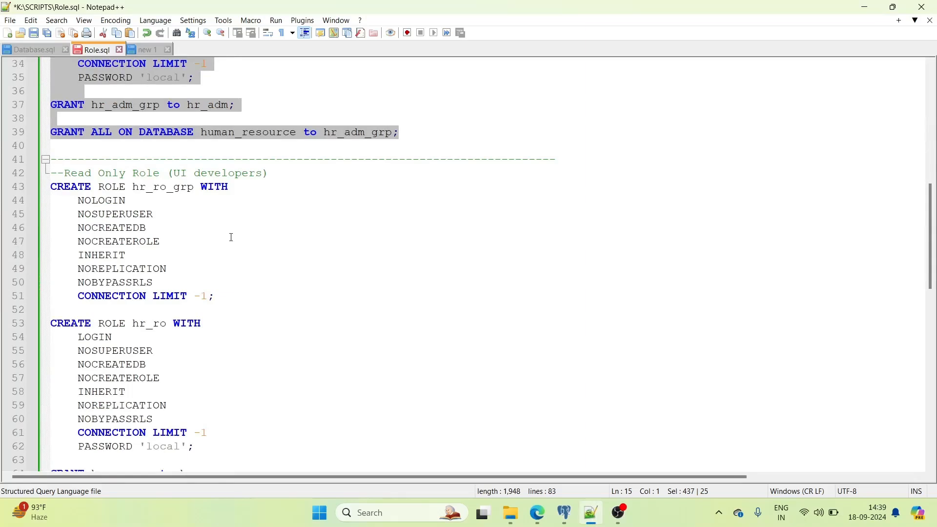
scroll(231, 238, down, 2)
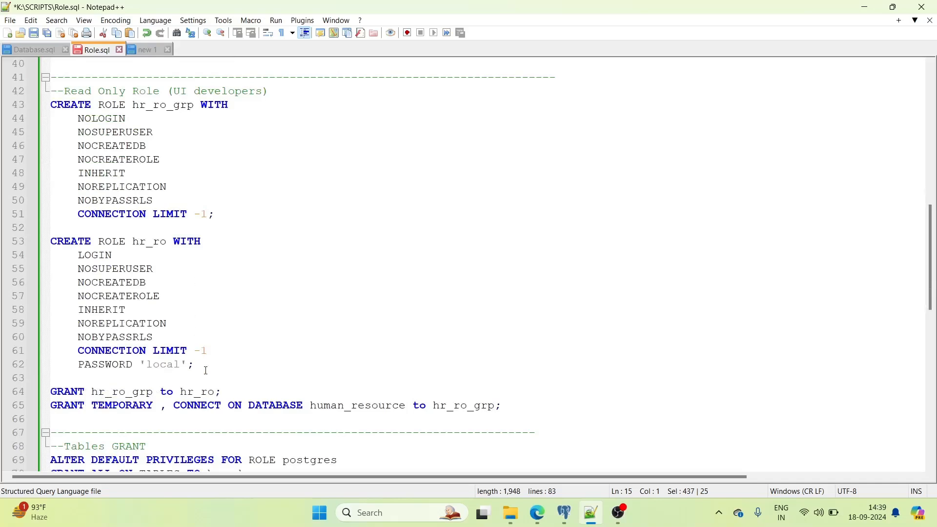
drag(514, 407, 45, 92)
key(ctrl+c)
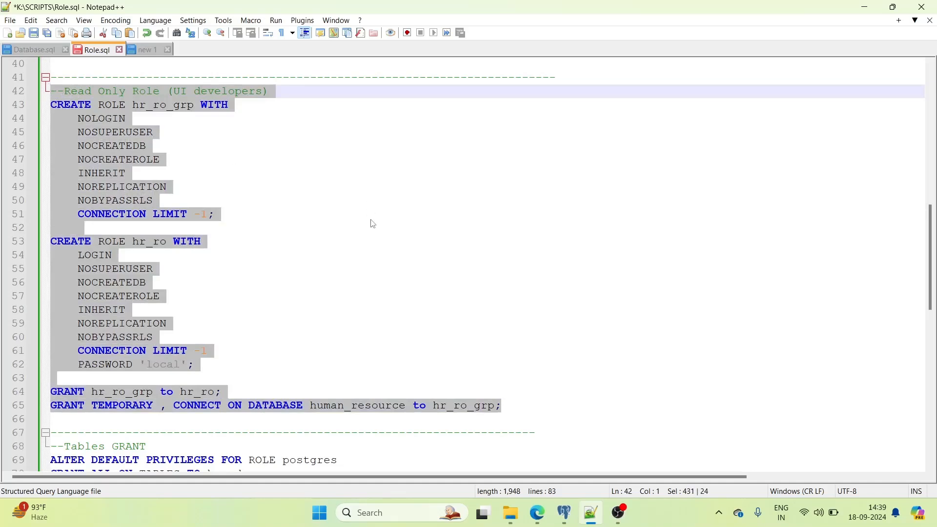
click(564, 512)
click(419, 258)
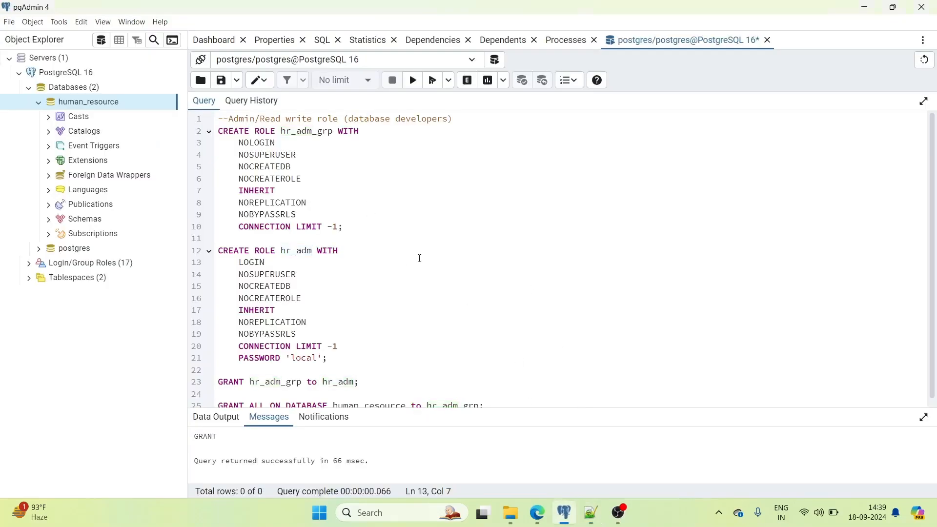
- Replace the query with the read-only role script and run CREATE ROLE hr_ro_grp
key(ctrl+a)
key(ctrl+v)
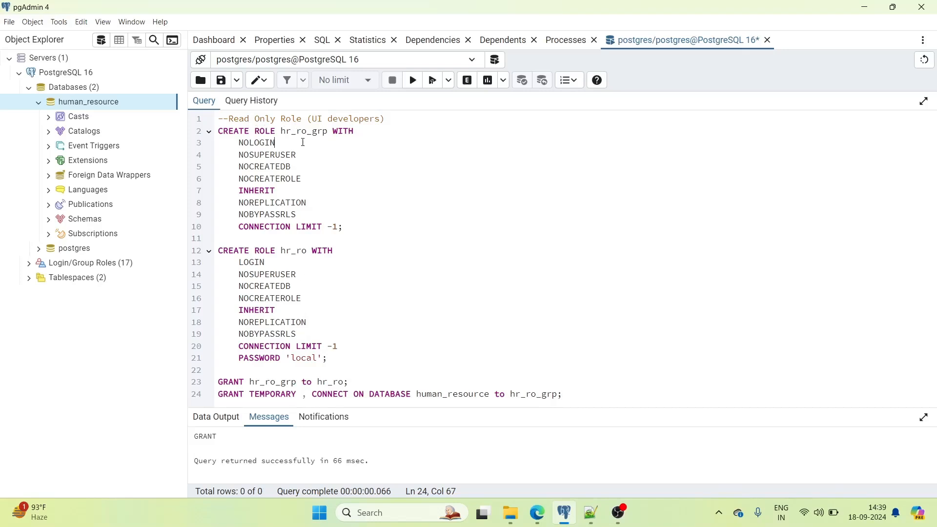
click(263, 143)
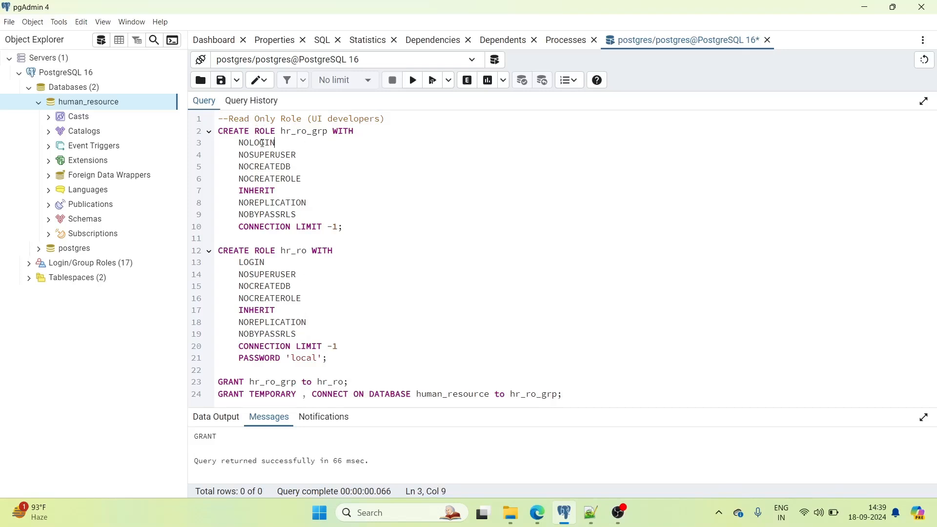
double_click(308, 132)
drag(344, 226, 218, 136)
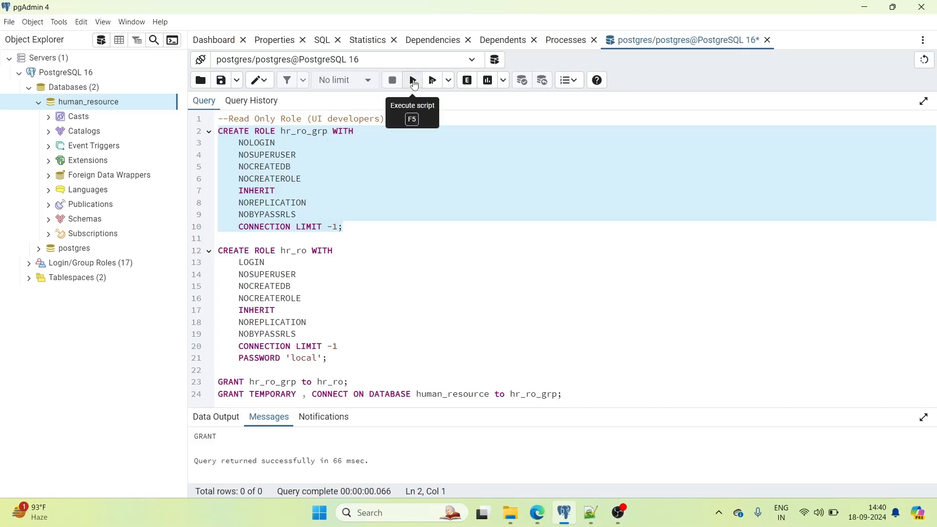
click(414, 81)
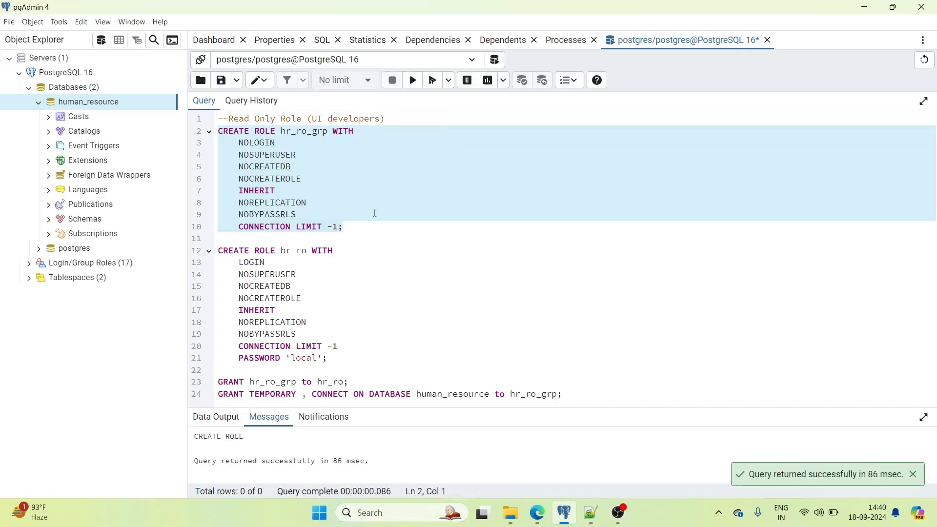
- Run CREATE ROLE hr_ro, then GRANT hr_ro_grp to hr_ro
click(328, 359)
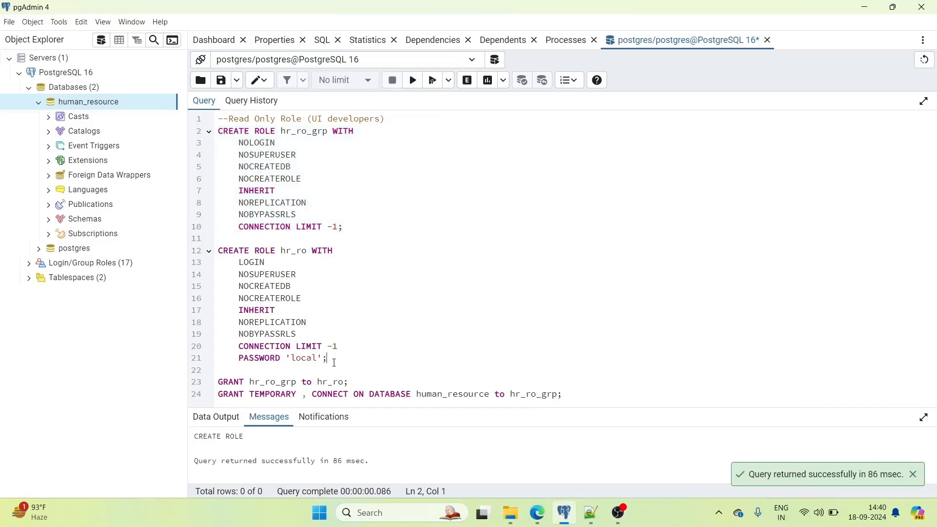
drag(328, 358, 220, 252)
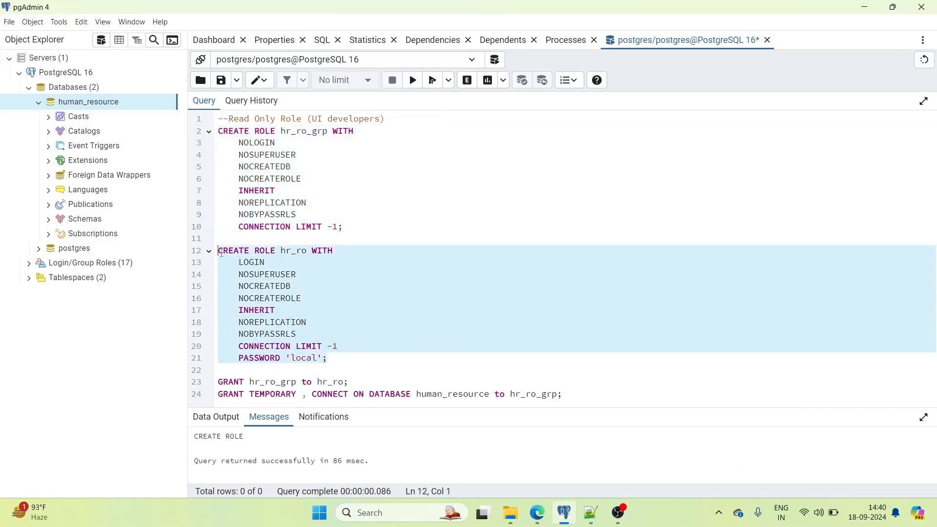
click(413, 80)
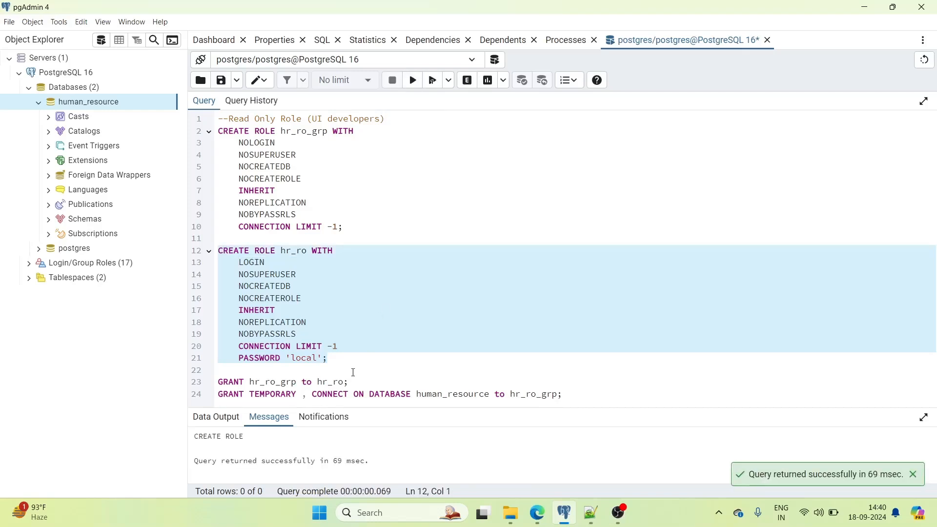
drag(353, 381, 217, 381)
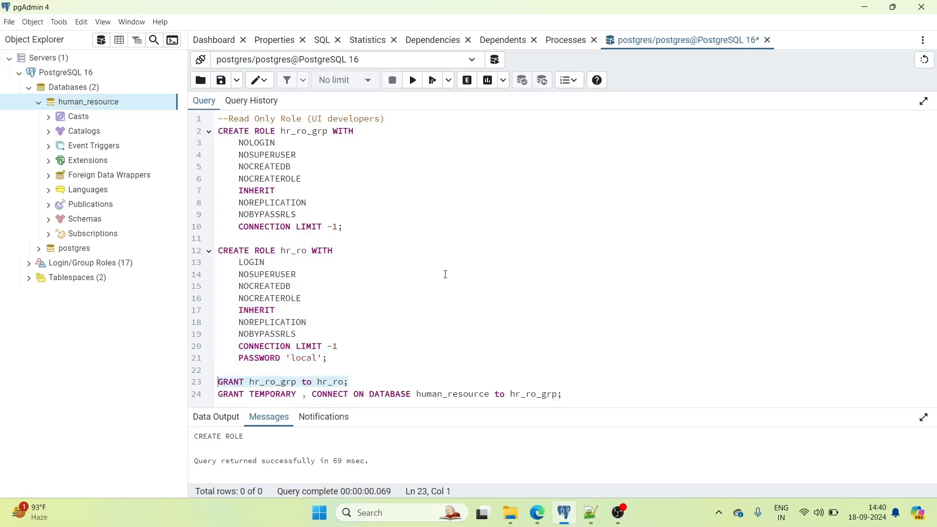
click(412, 81)
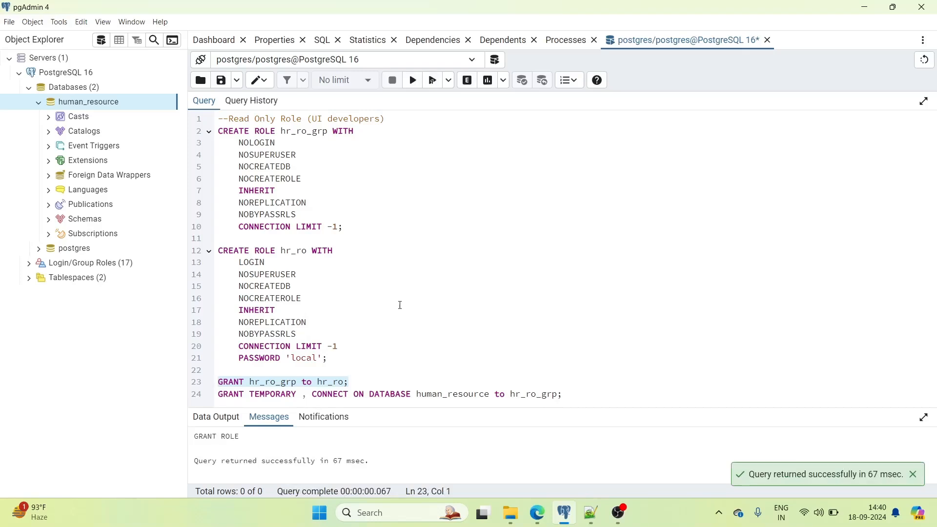
- Review the database grant line, highlighting every use of hr_ro_grp and hr_ro
click(287, 393)
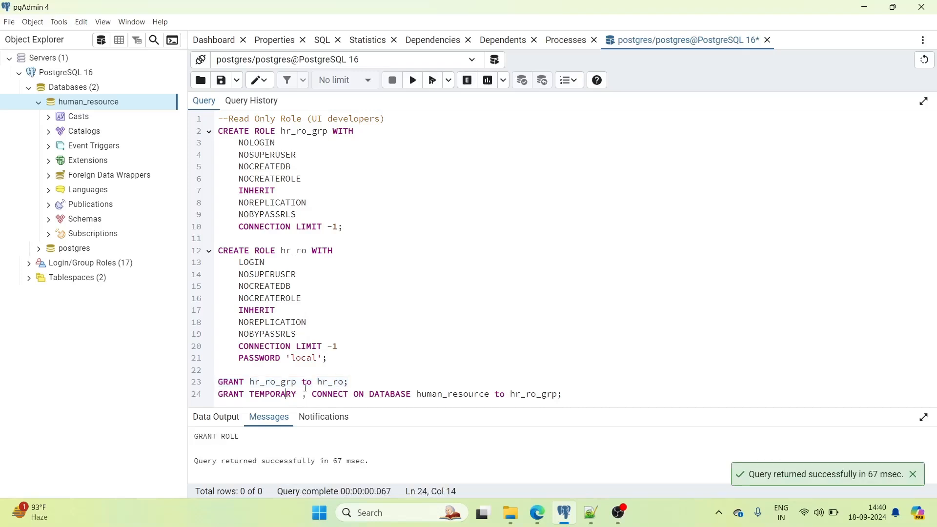
click(232, 395)
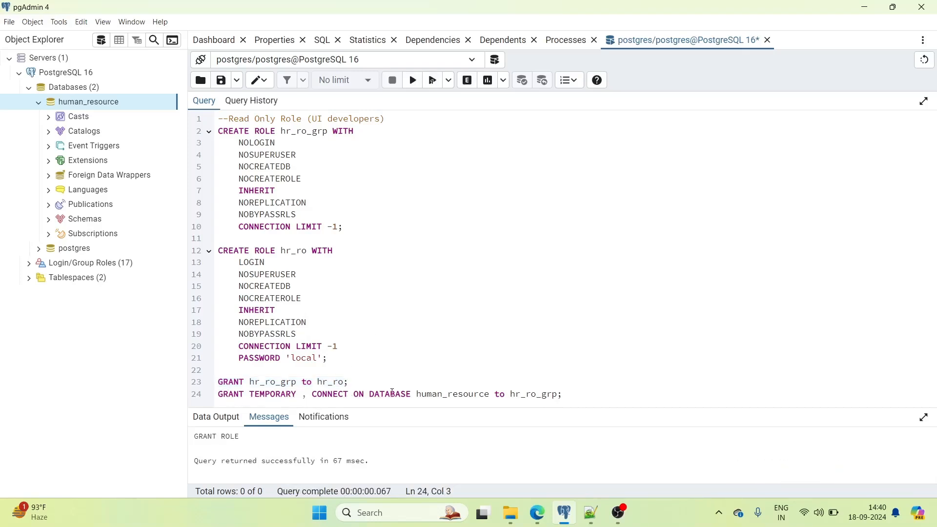
click(332, 394)
double_click(546, 395)
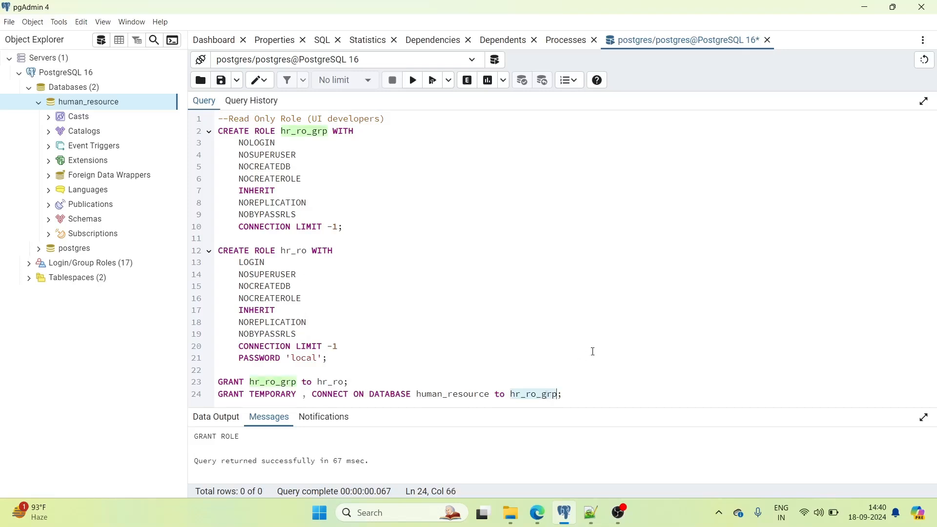
double_click(293, 249)
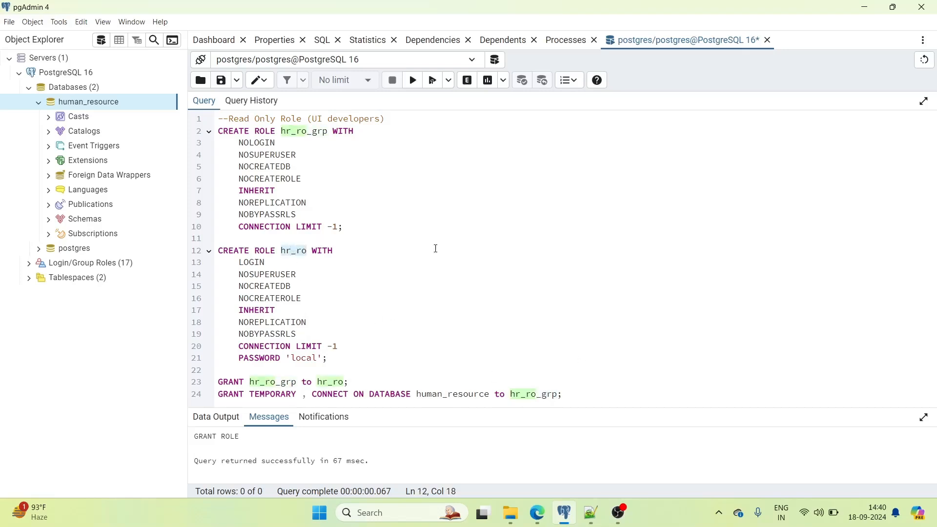
- Run GRANT TEMPORARY, CONNECT ON DATABASE human_resource to hr_ro_grp, then collapse human_resource
drag(574, 393, 217, 394)
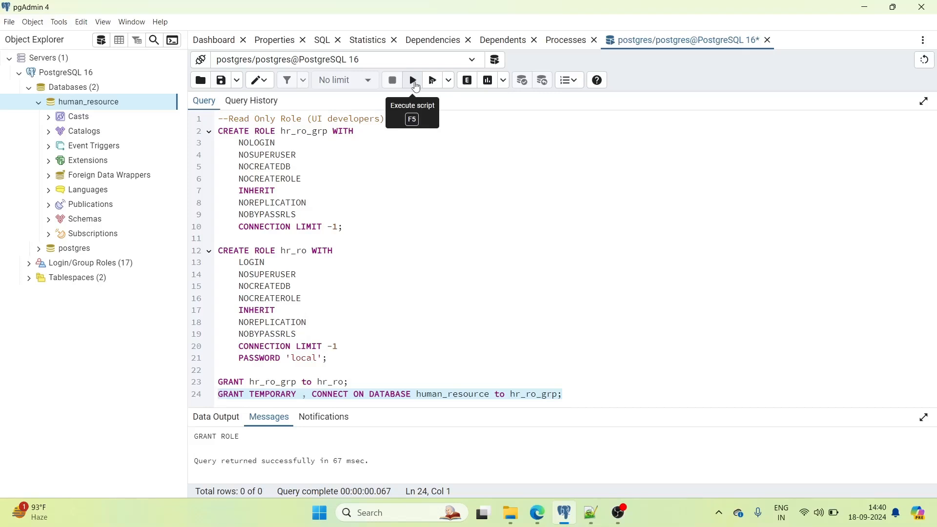
click(414, 81)
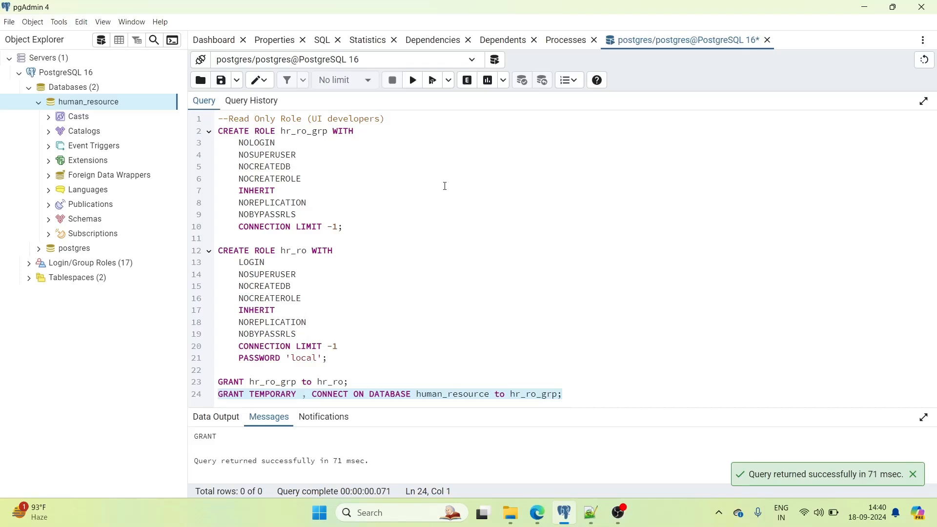
click(38, 102)
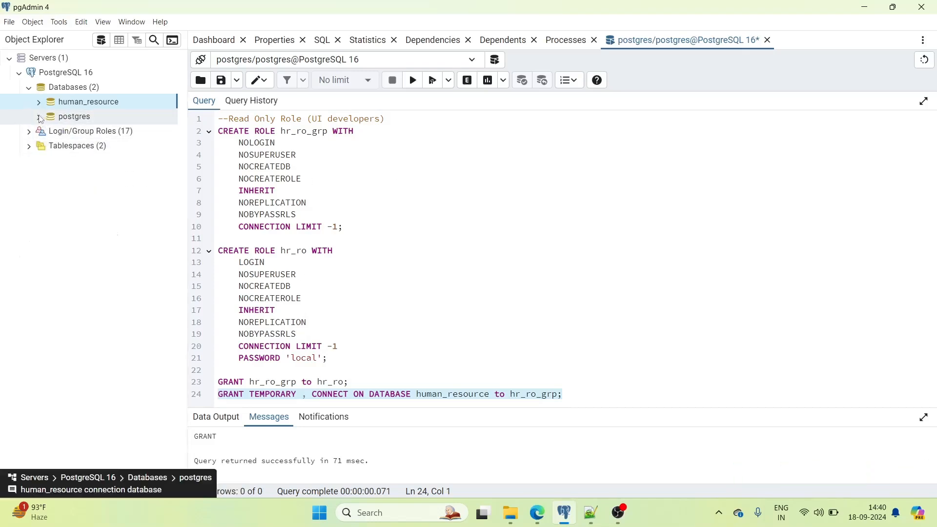
- Refresh Login/Group Roles so the new hr_ro and hr_ro_grp roles appear
click(39, 117)
click(39, 117)
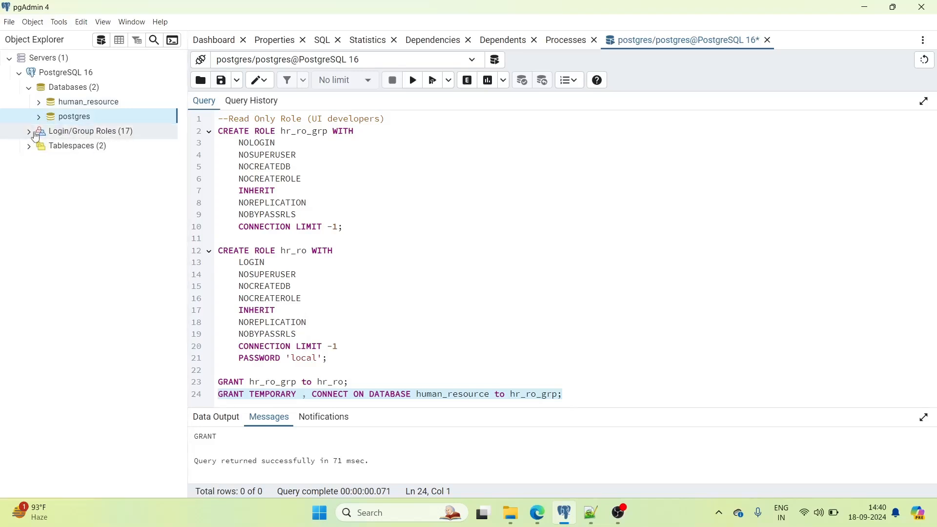
click(35, 135)
right_click(97, 133)
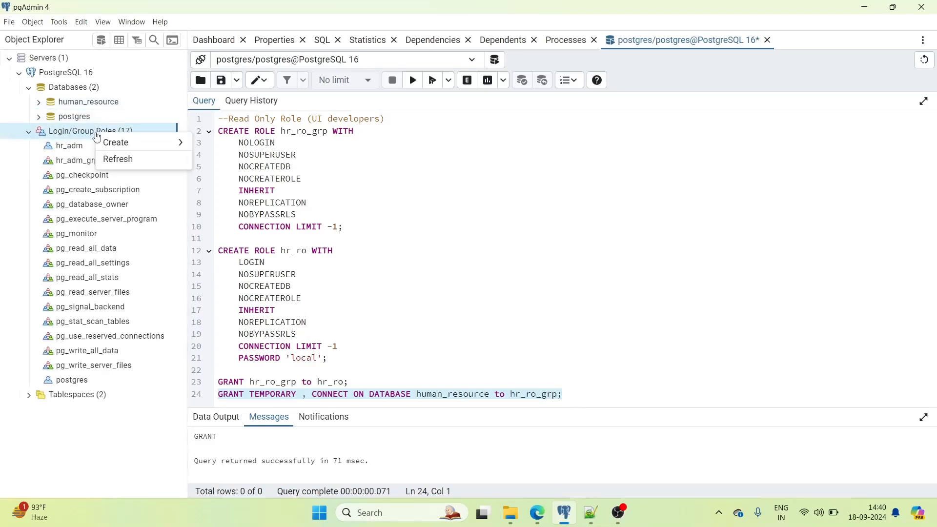
click(115, 159)
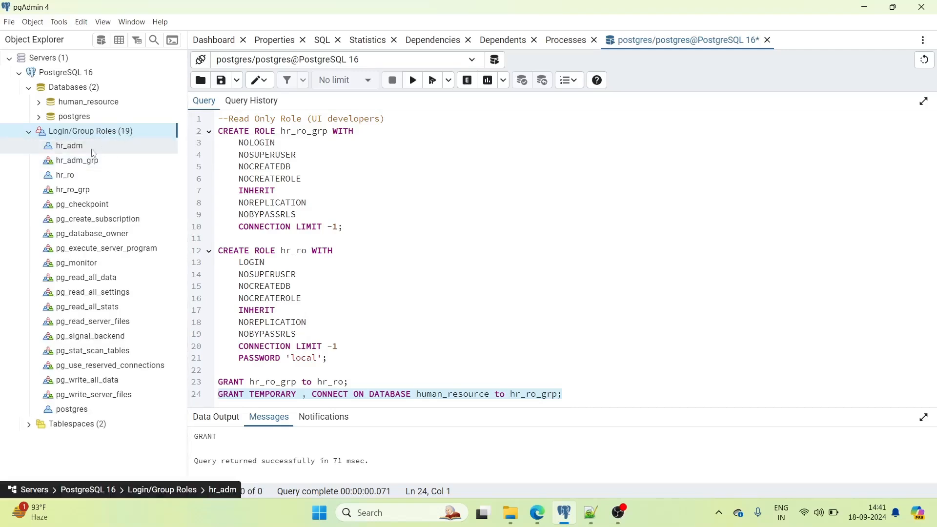
- Review the generated SQL for hr_ro and hr_ro_grp, then collapse the roles list
click(69, 177)
click(323, 40)
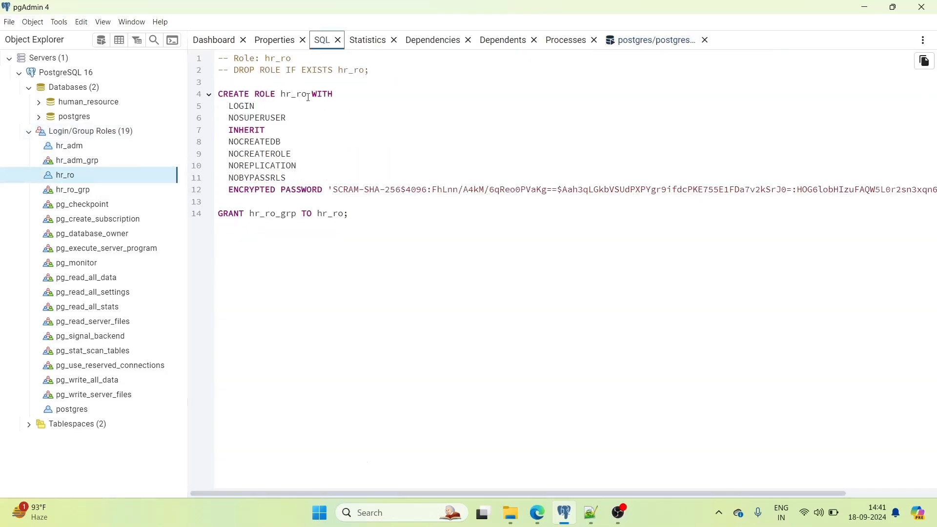
click(73, 191)
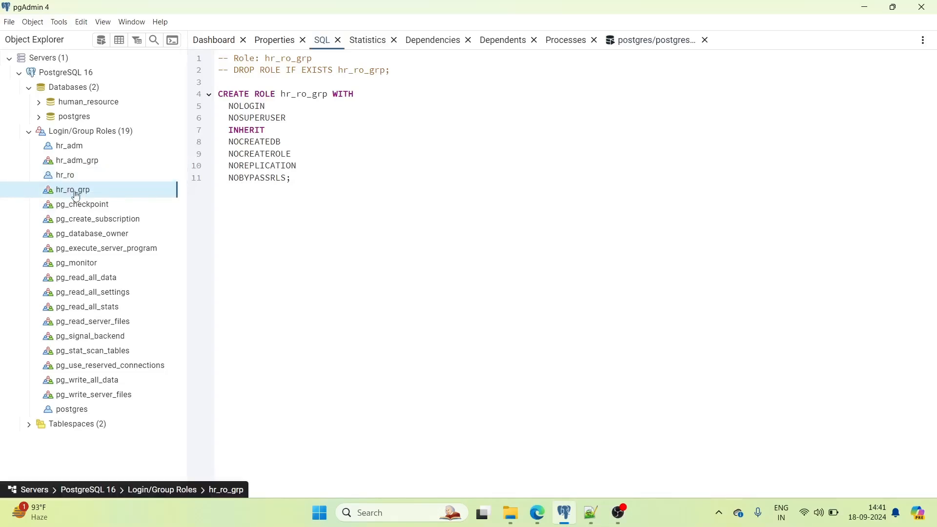
click(29, 133)
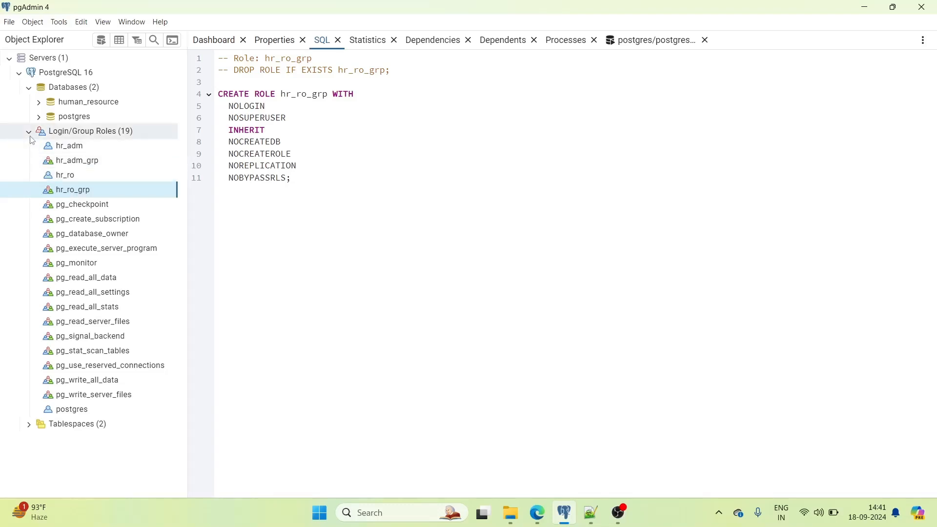
- Confirm hr_ro_grp's TEMPORARY and CONNECT privileges in human_resource's Security properties, ending on Default Privileges
right_click(84, 104)
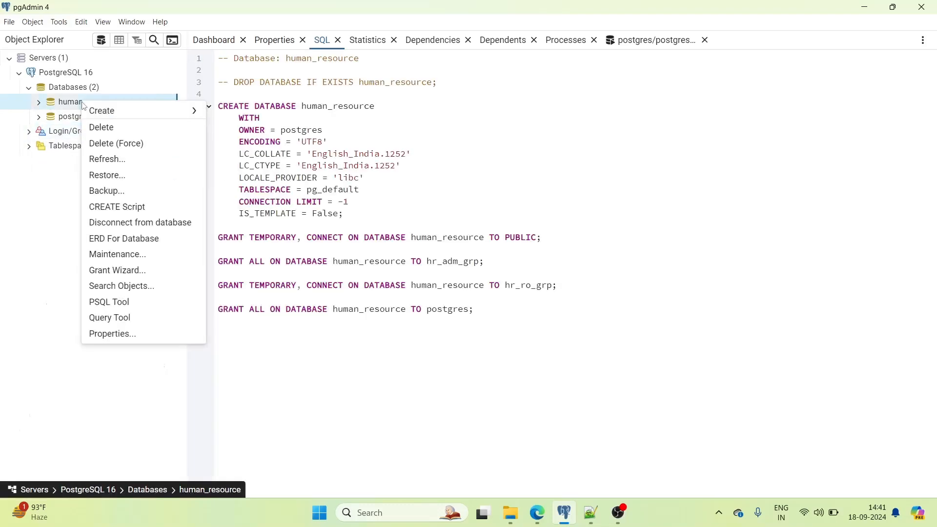
click(120, 337)
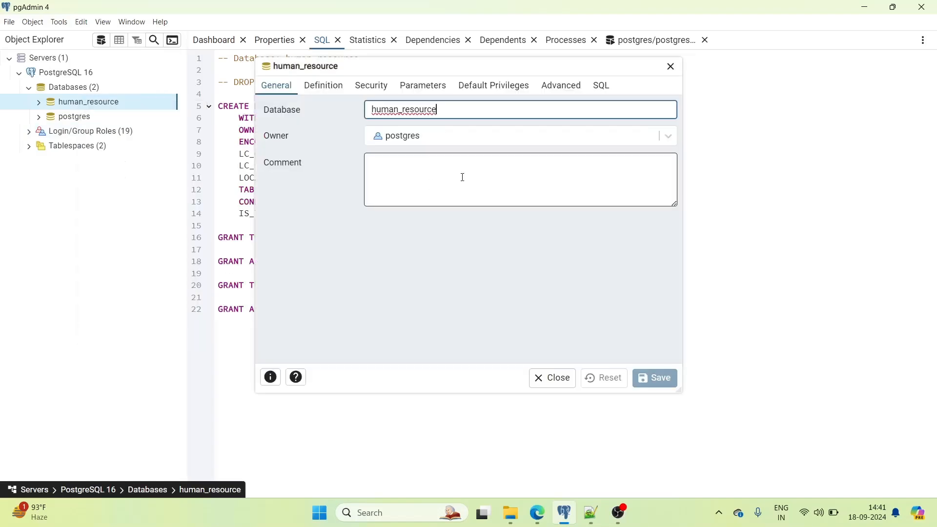
click(370, 88)
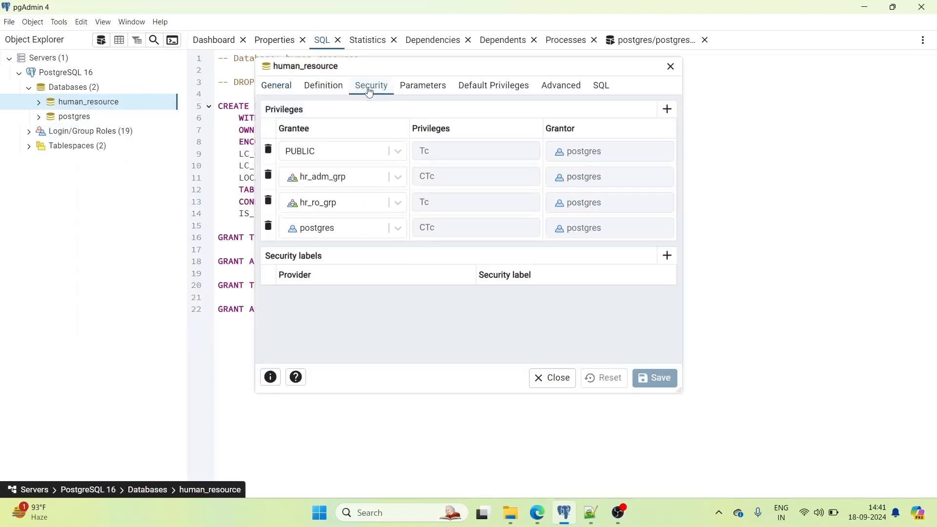
click(503, 178)
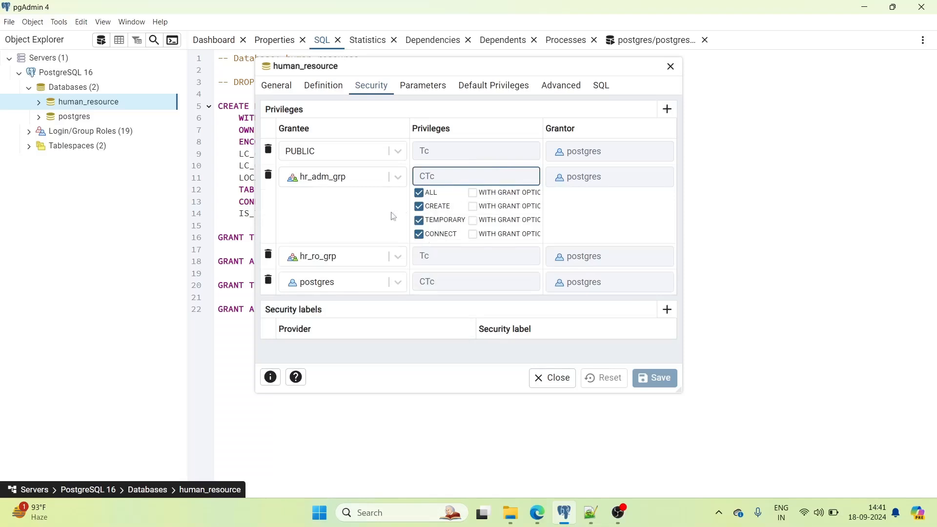
click(350, 261)
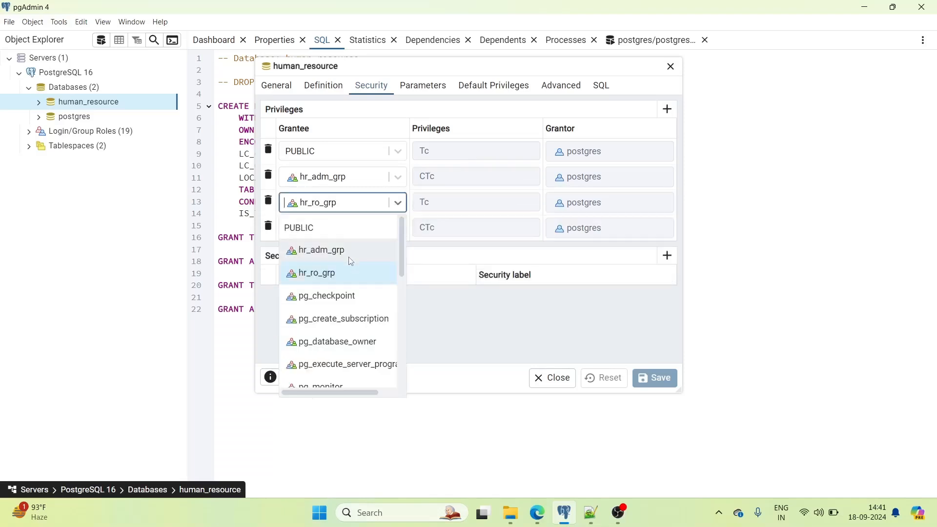
click(464, 202)
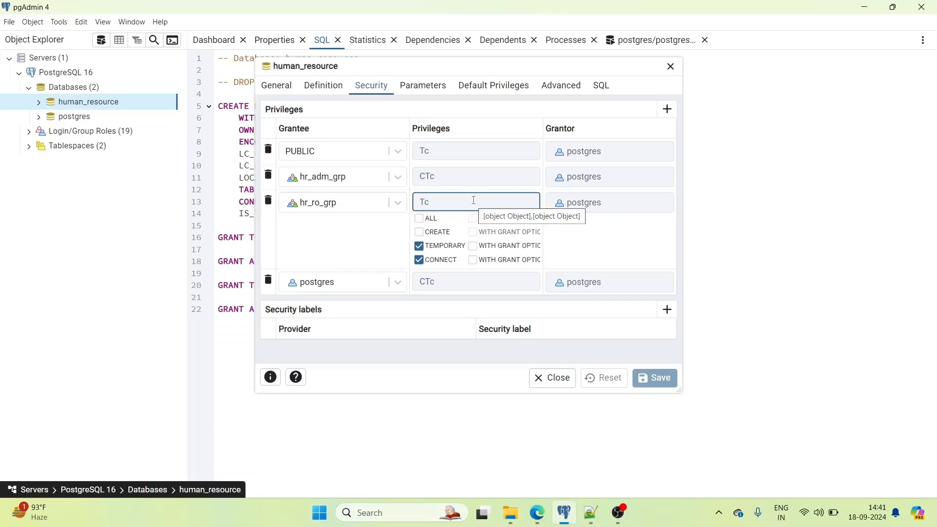
click(509, 87)
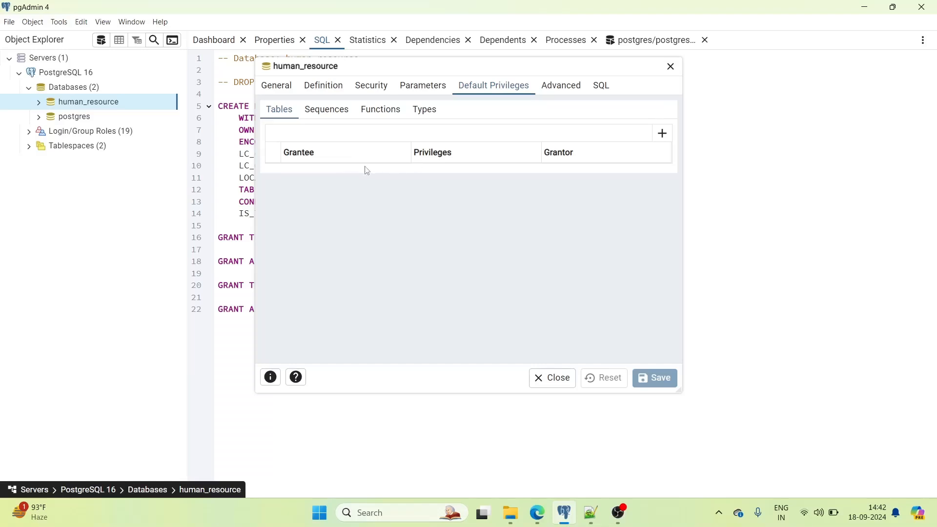
- Add a default Tables privilege row granting hr_adm_grp ALL privileges
mouse_move(590, 518)
click(662, 134)
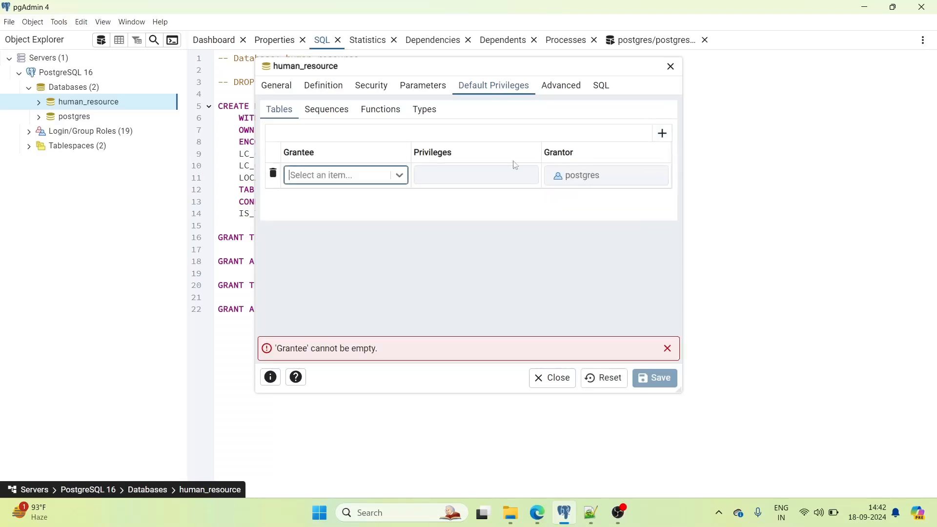
click(399, 176)
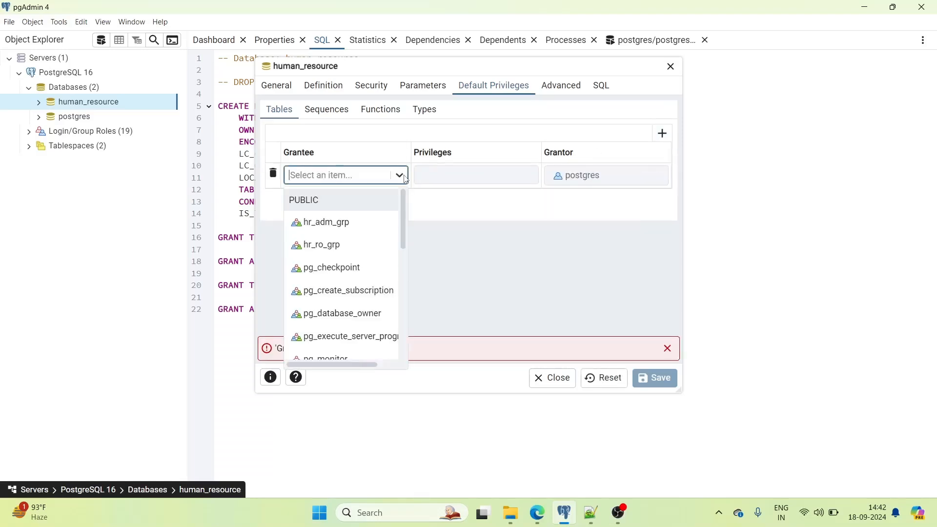
click(329, 223)
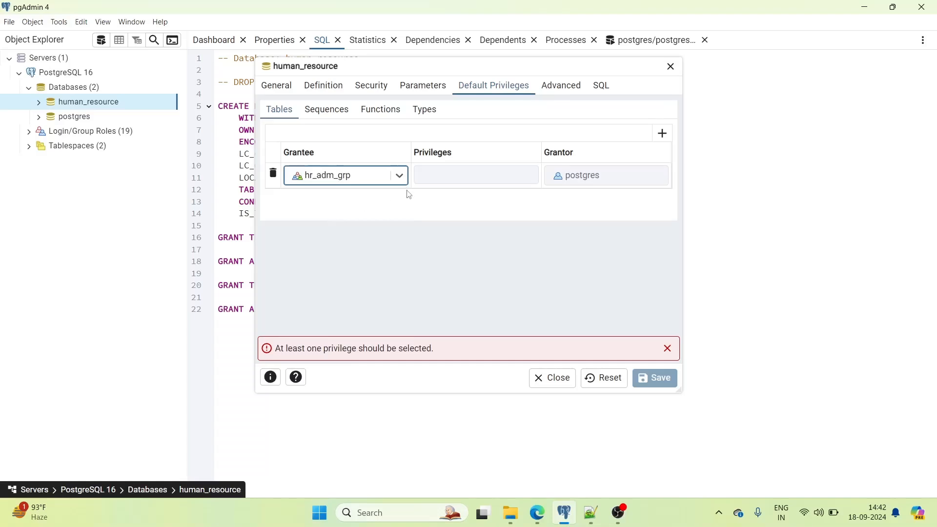
click(461, 176)
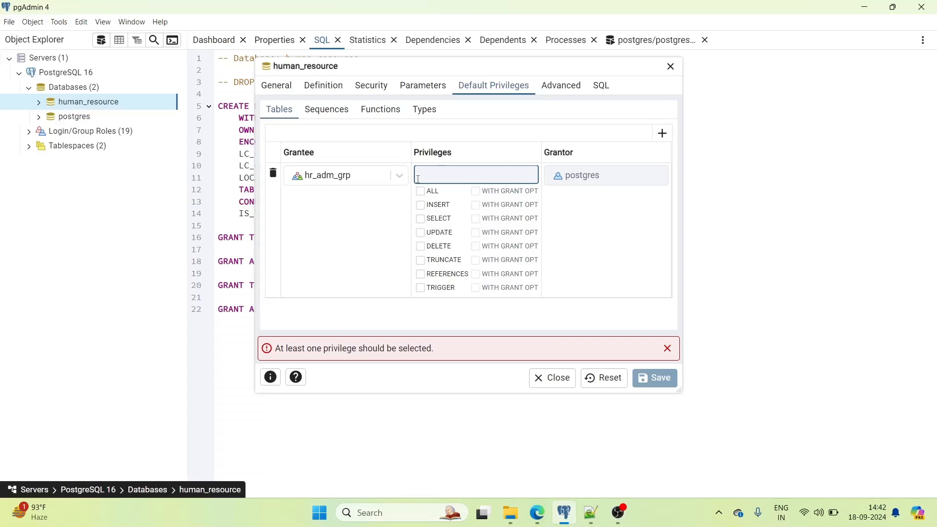
click(421, 193)
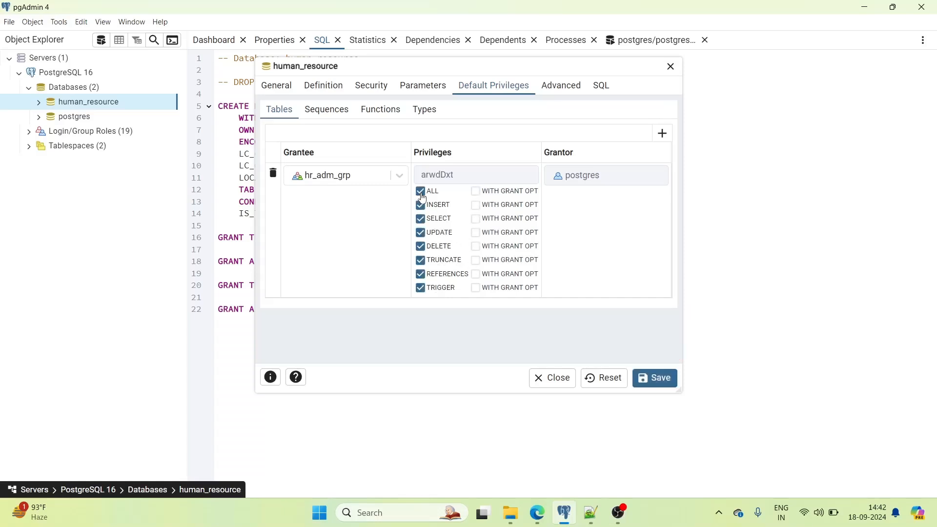
click(577, 232)
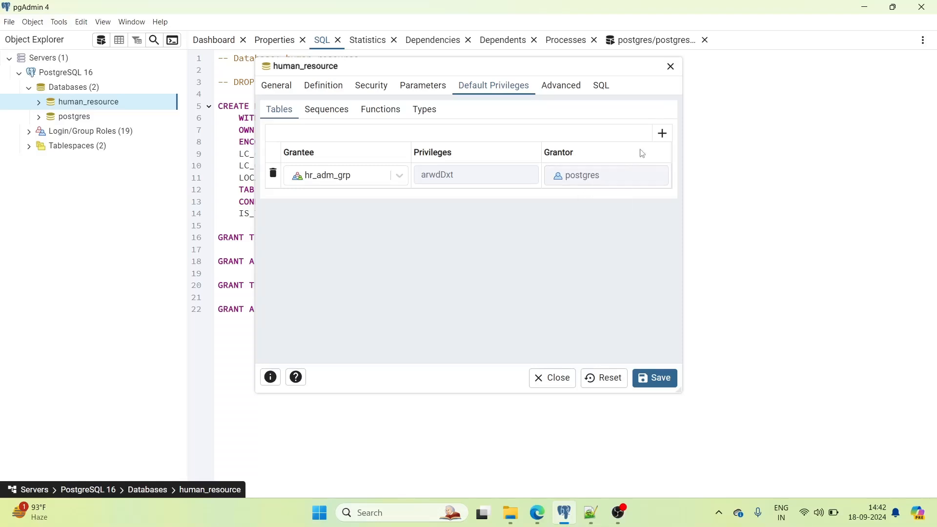
- Add a second Tables row granting hr_ro_grp SELECT only
click(663, 133)
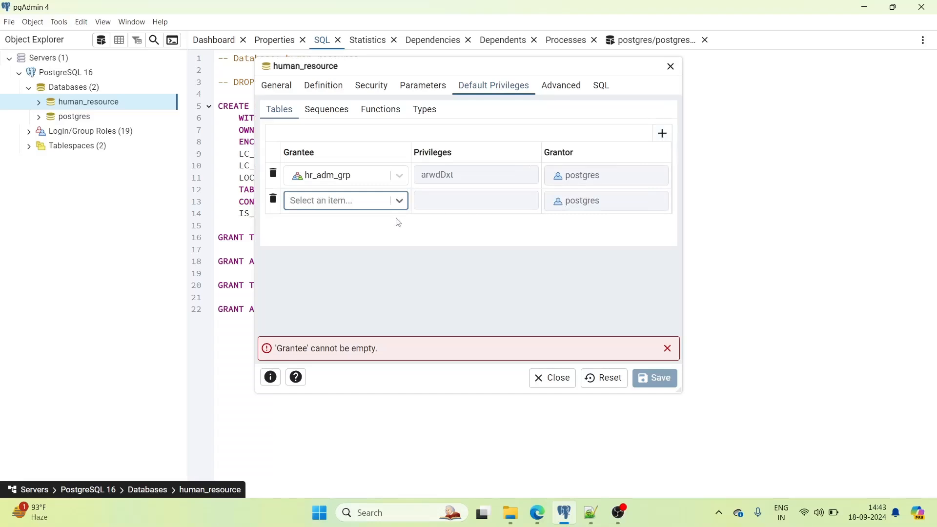
click(400, 203)
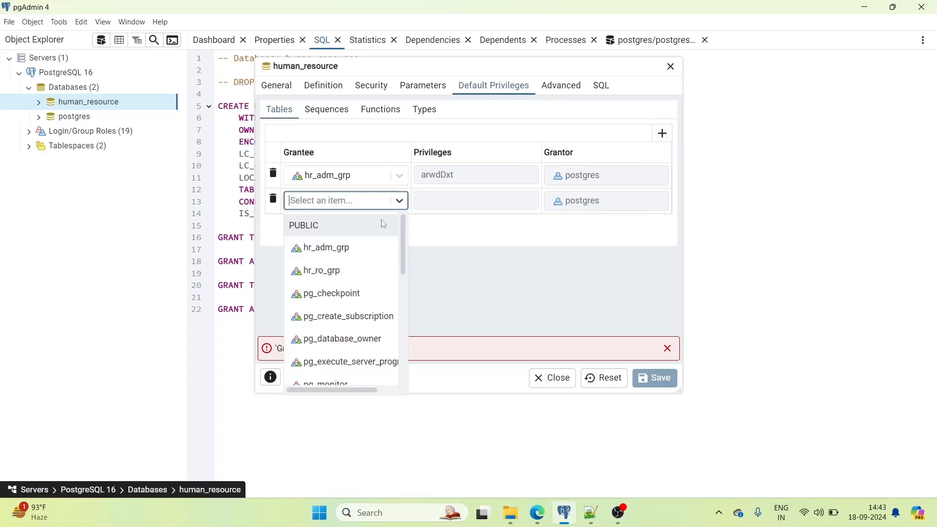
click(334, 280)
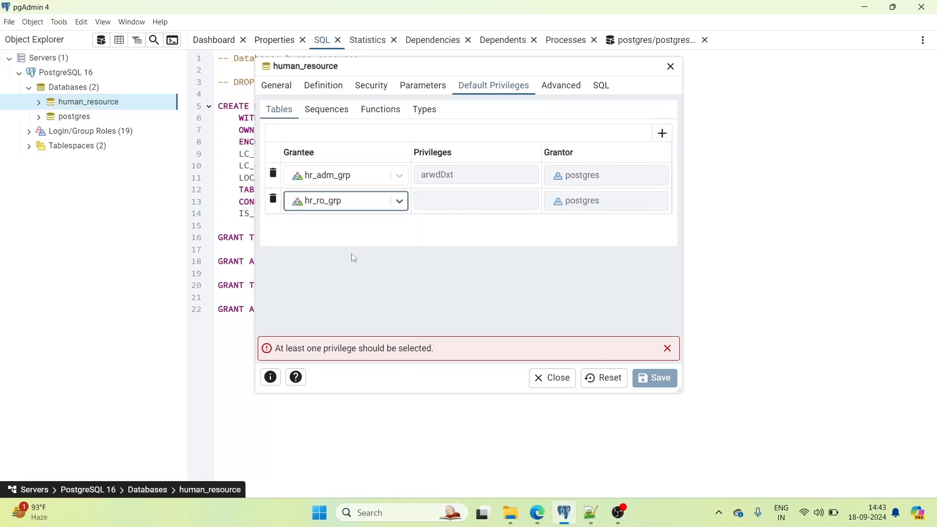
click(426, 199)
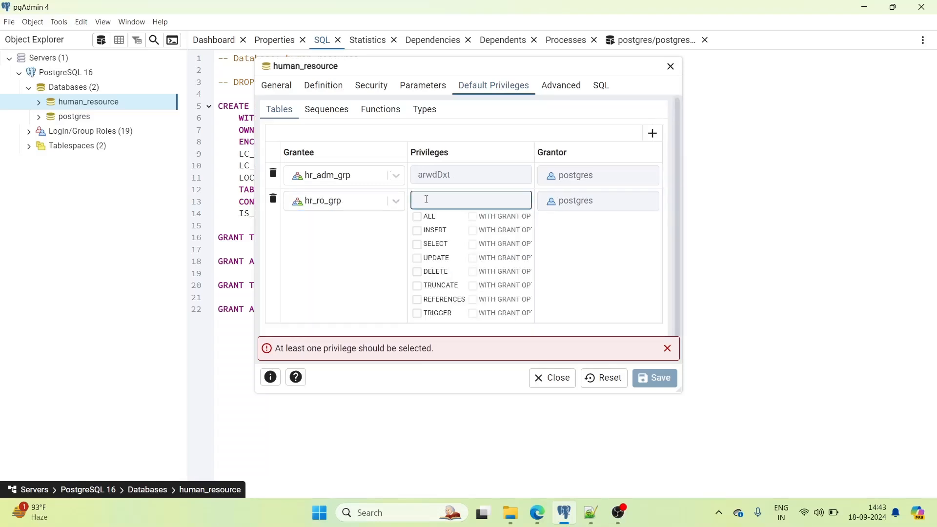
click(418, 245)
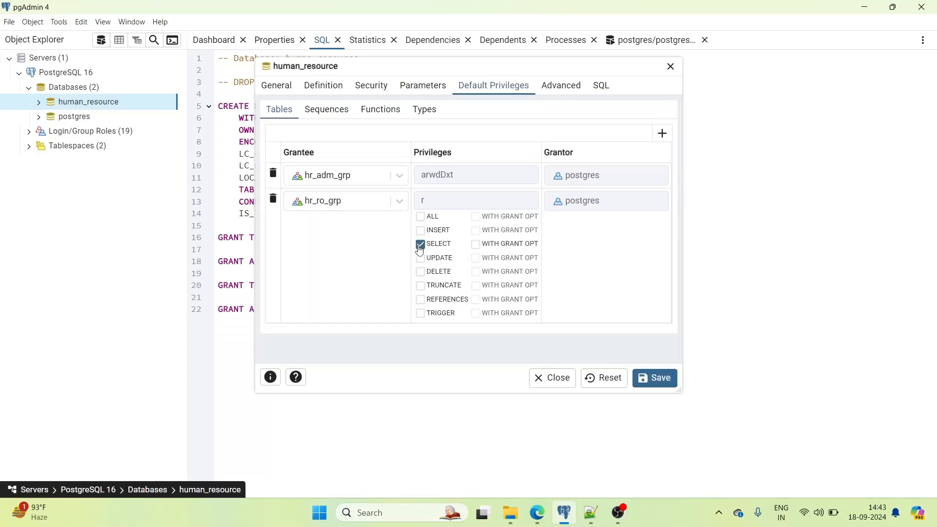
click(367, 251)
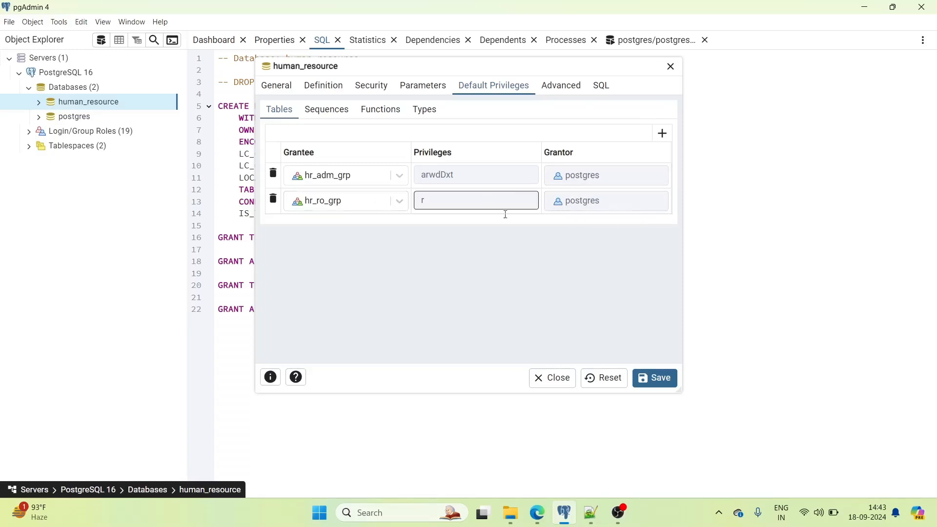
- Review the generated ALTER DEFAULT PRIVILEGES SQL for both groups, then view the existing Security grants
click(603, 87)
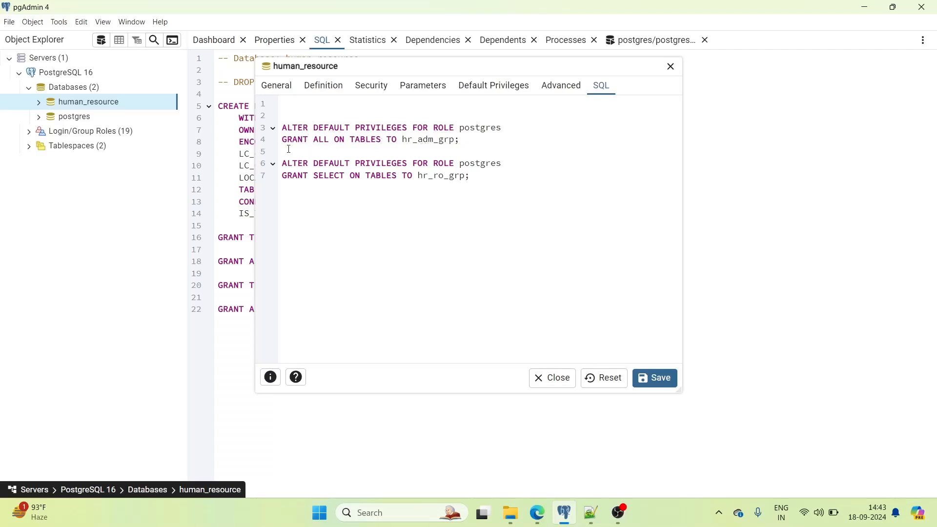
drag(314, 141, 381, 140)
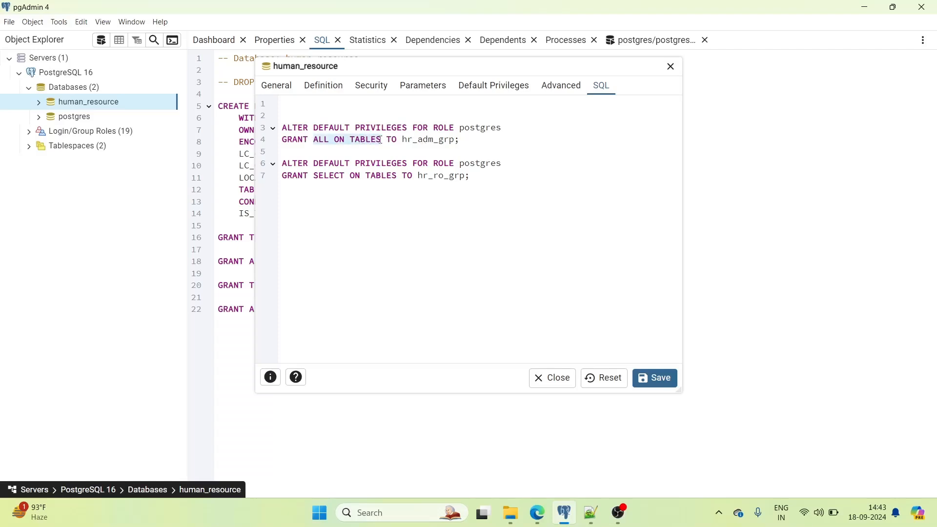
click(415, 139)
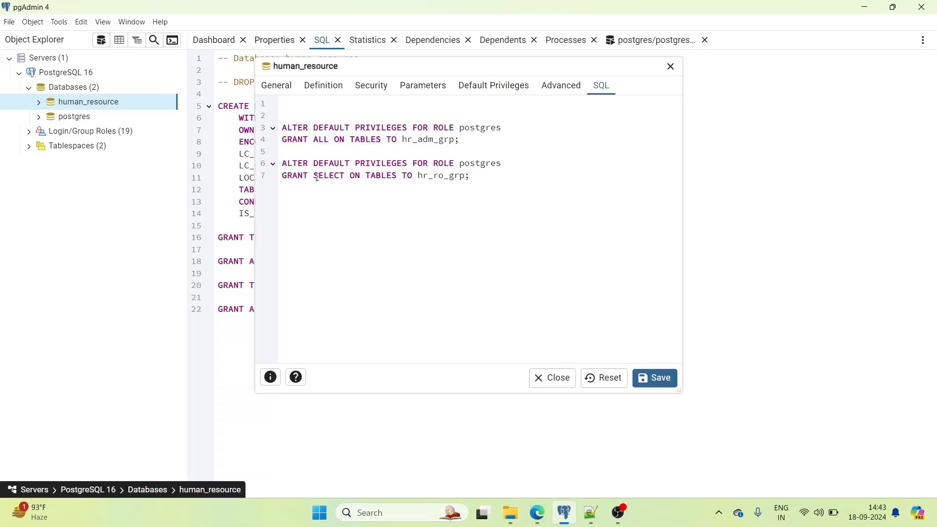
drag(309, 175, 415, 173)
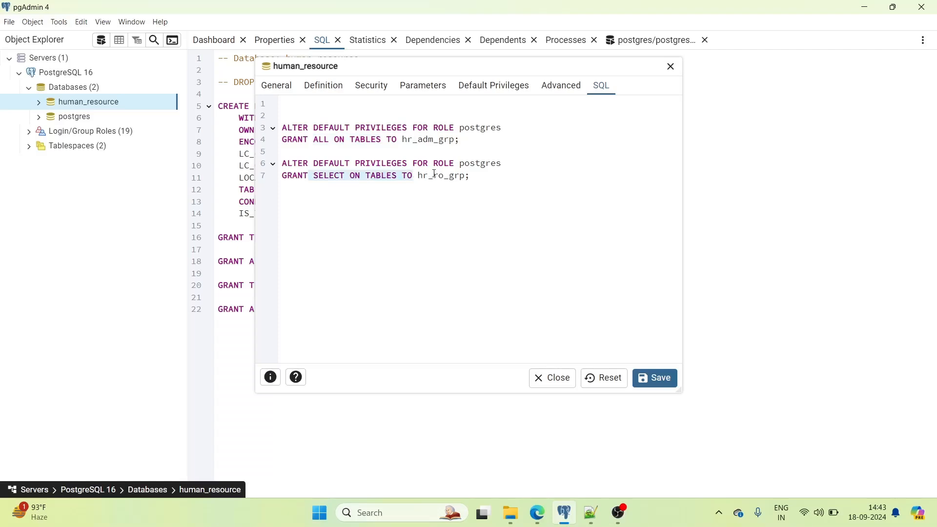
double_click(435, 173)
double_click(484, 128)
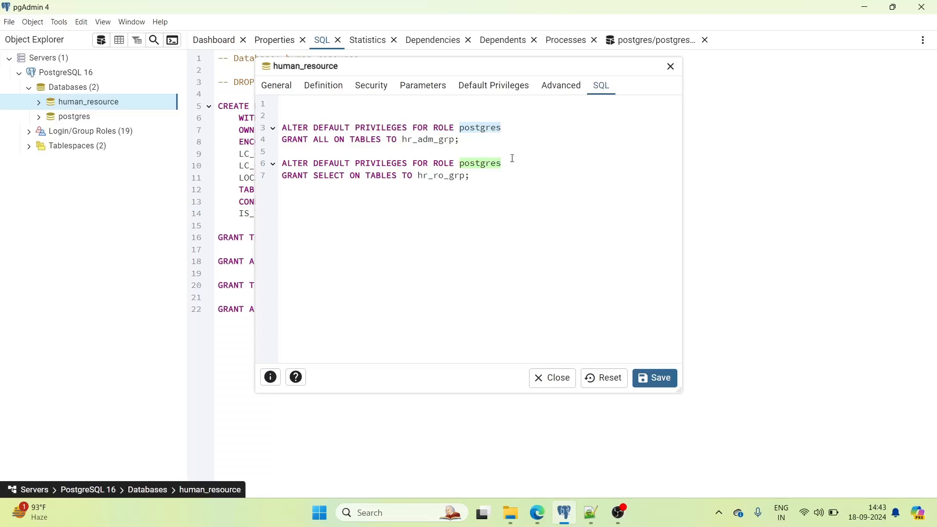
click(370, 140)
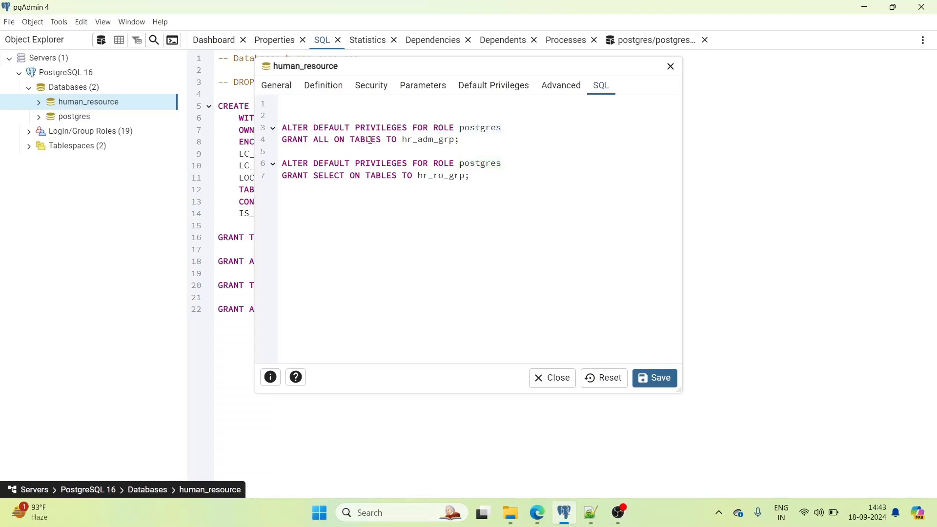
double_click(437, 139)
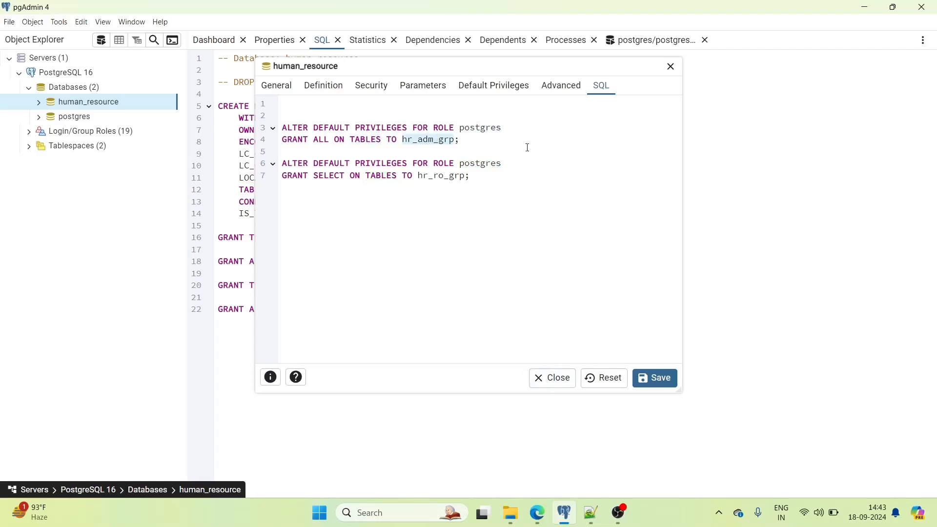
click(371, 87)
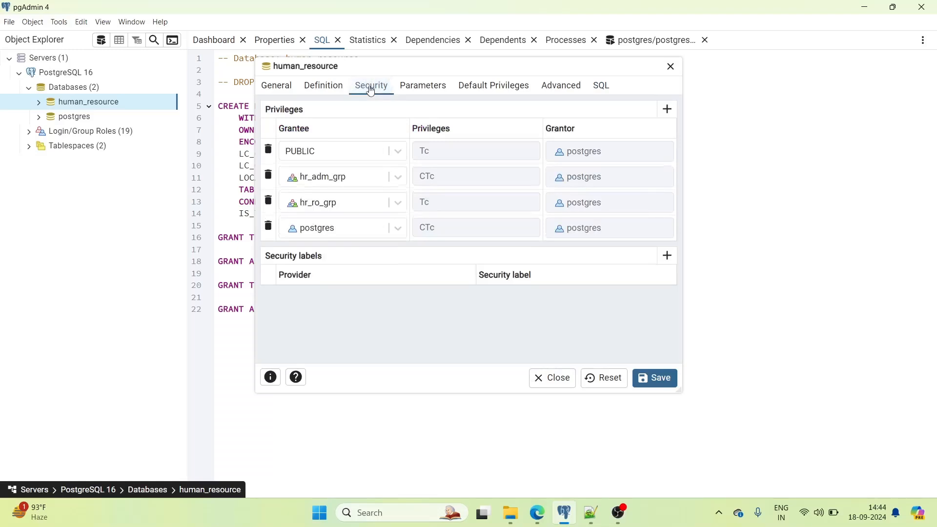
- Check the Sequences, Functions and Types default-privilege subtabs, then close the dialog and discard the changes
click(471, 92)
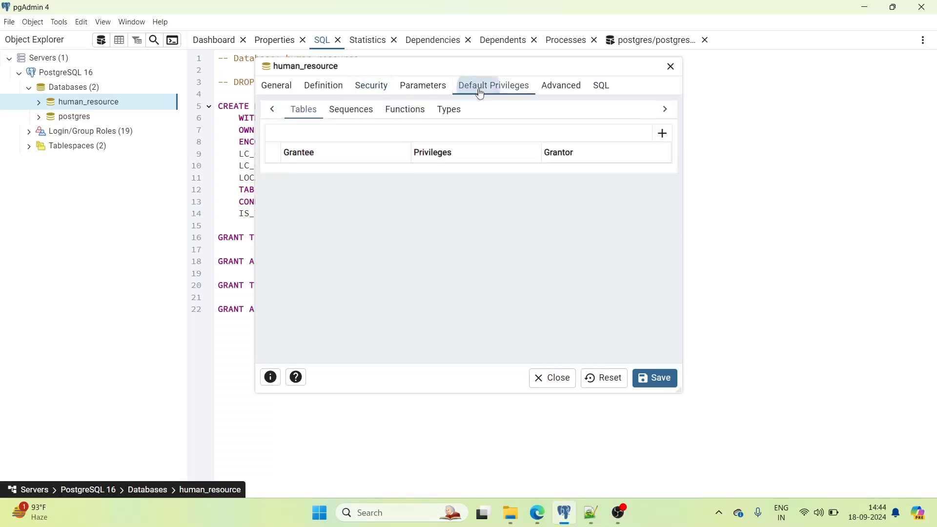
click(328, 111)
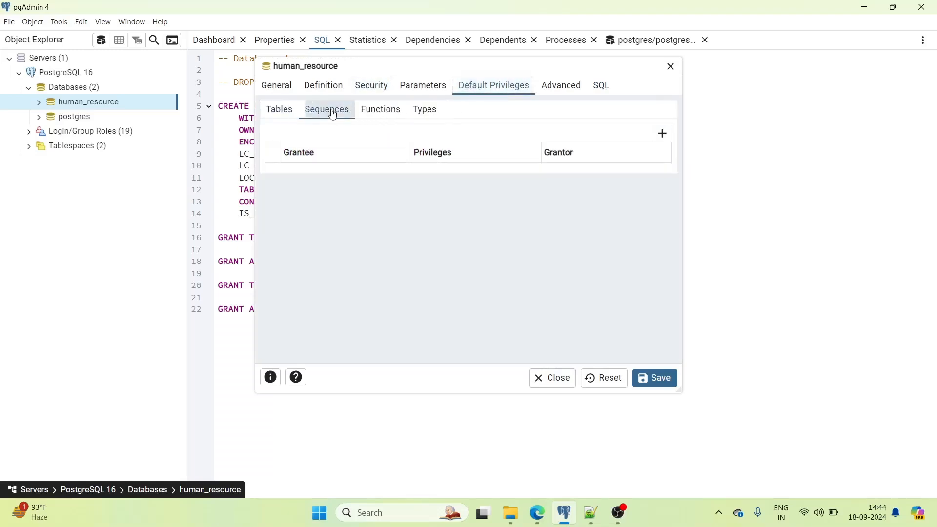
click(376, 110)
click(423, 110)
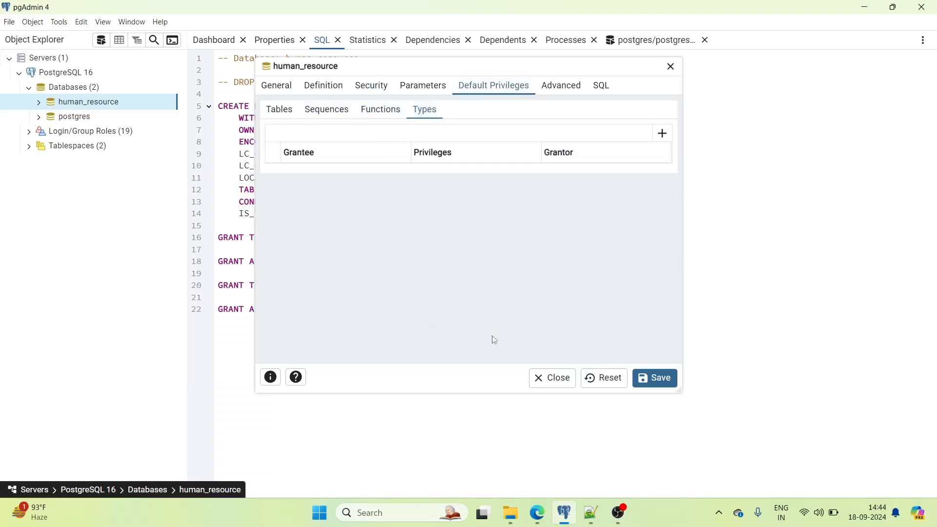
click(555, 384)
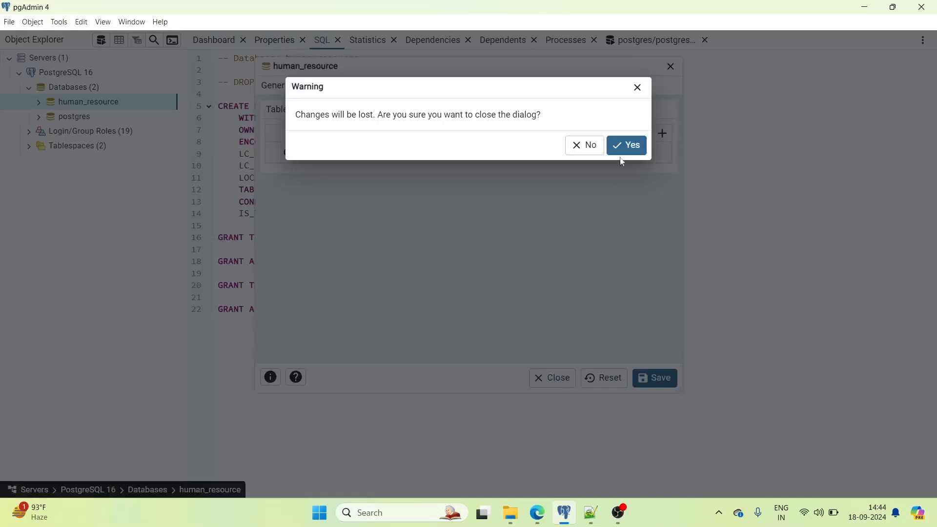
click(625, 146)
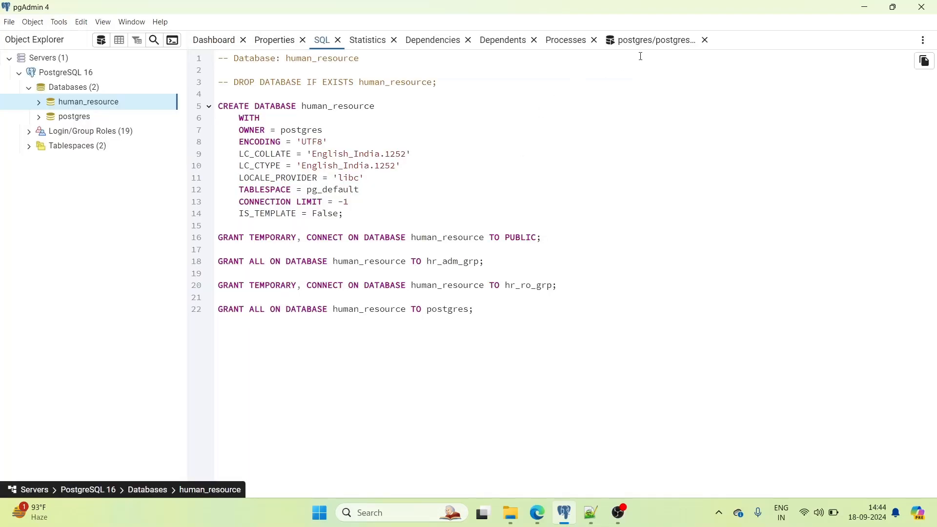
- Select the Tables and Functions GRANT lines 68–83 in Role.sql in Notepad++, then go back to pgAdmin
click(648, 41)
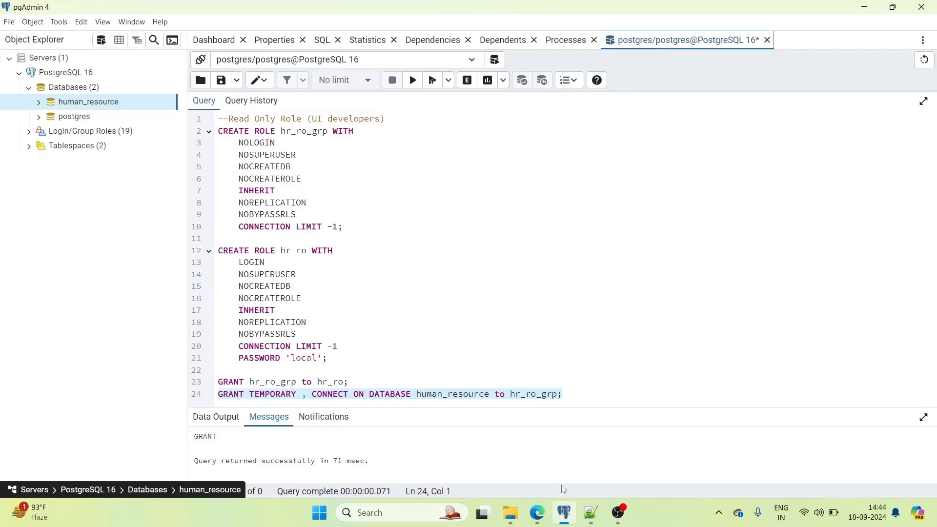
click(591, 512)
scroll(328, 363, down, 1)
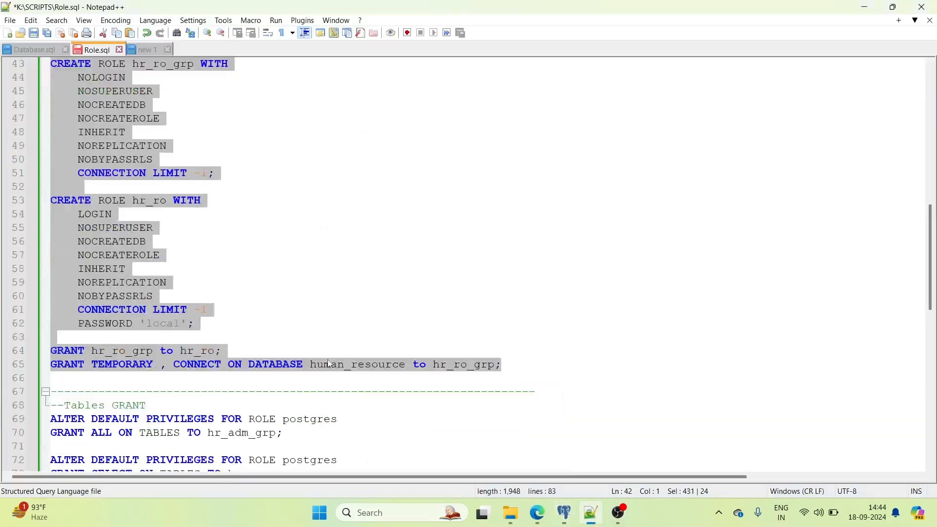
scroll(328, 363, down, 4)
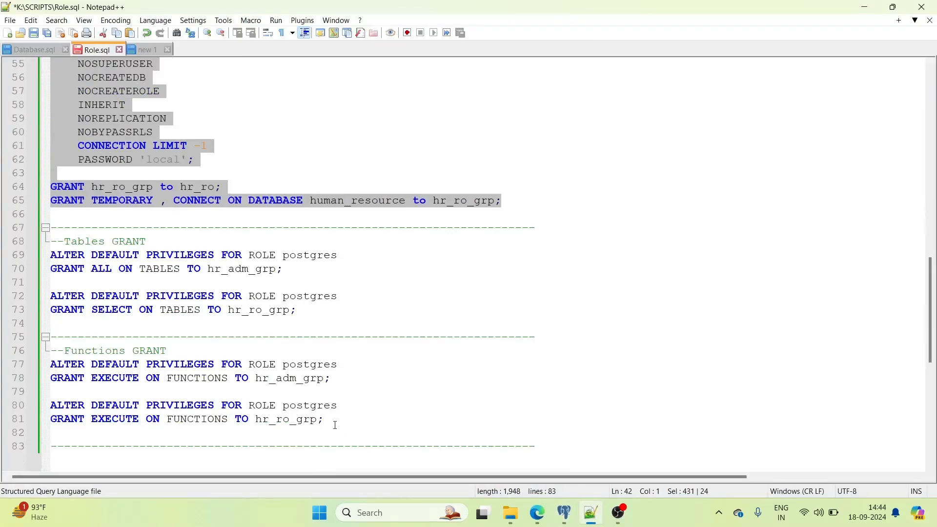
drag(548, 440, 53, 241)
key(ctrl+c)
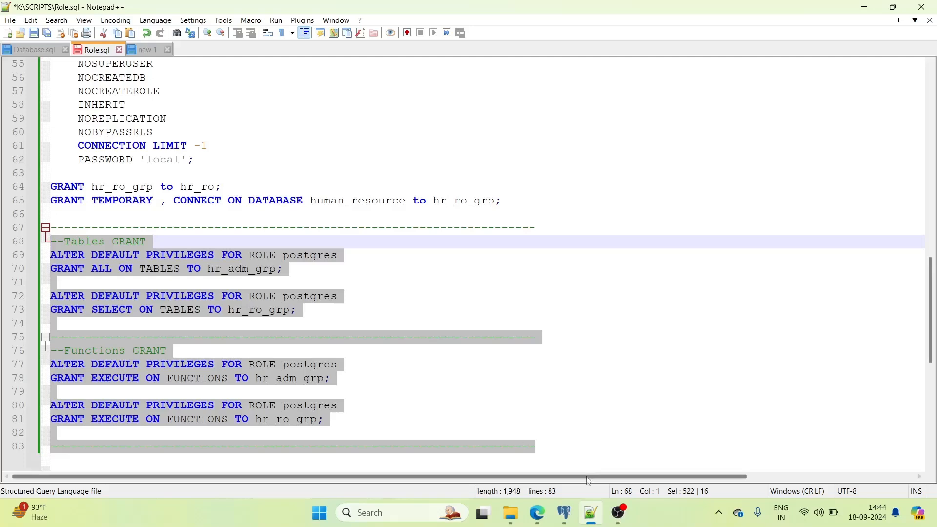
click(564, 513)
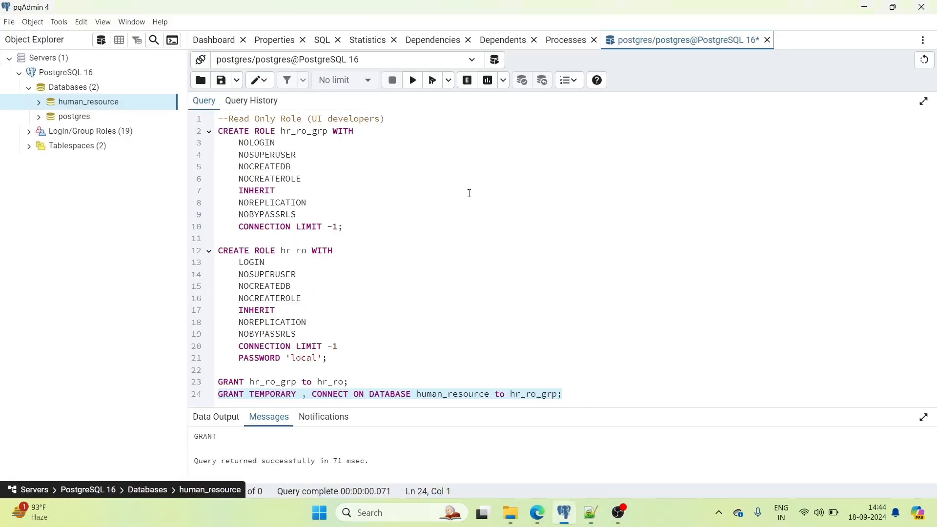
- Paste the default-privilege script and run the hr_adm_grp ALL and hr_ro_grp SELECT table grants
click(440, 250)
key(ctrl+a)
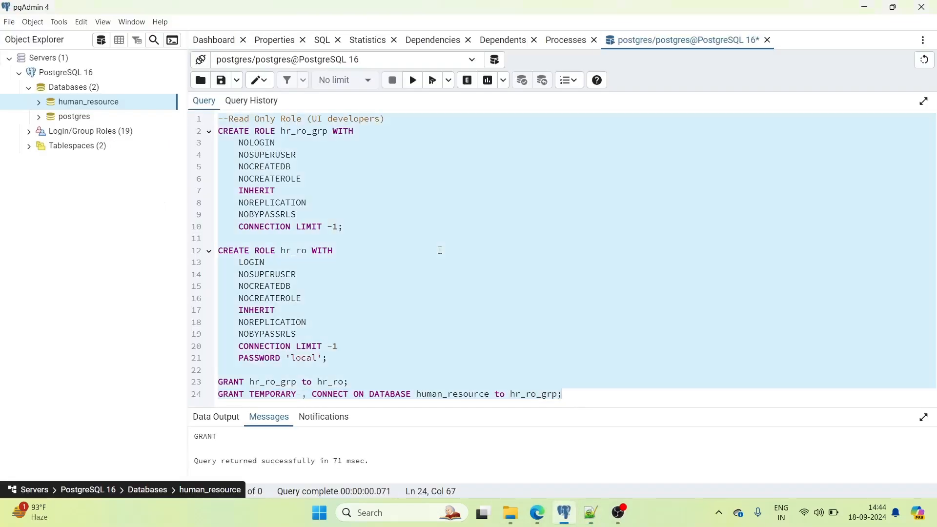
key(ctrl+v)
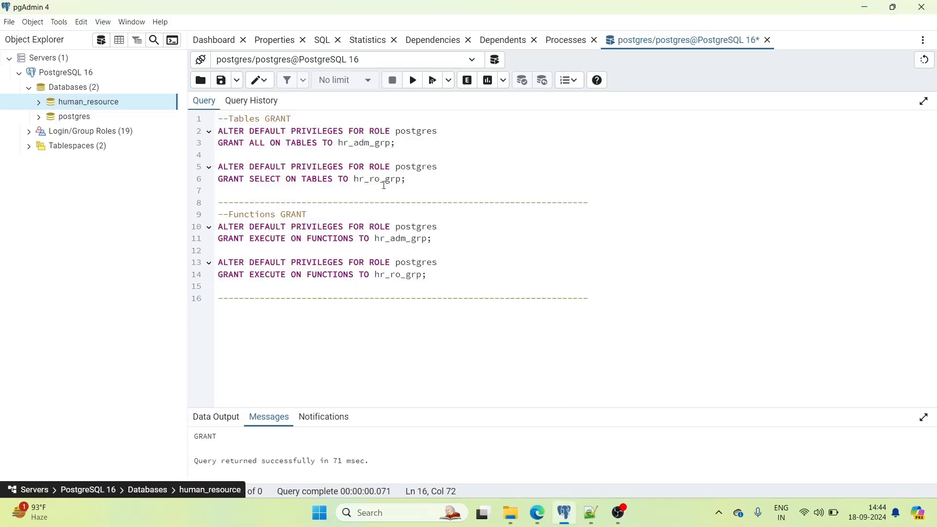
drag(406, 143, 210, 138)
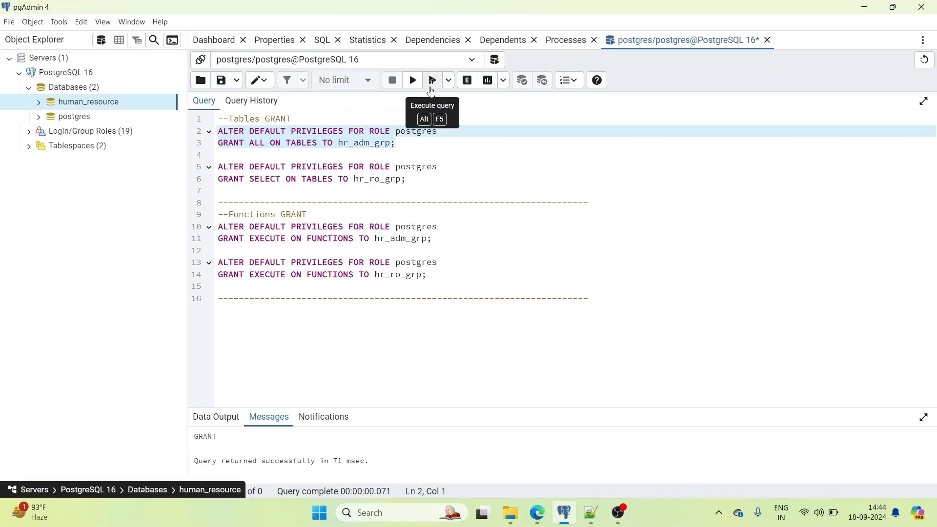
click(413, 81)
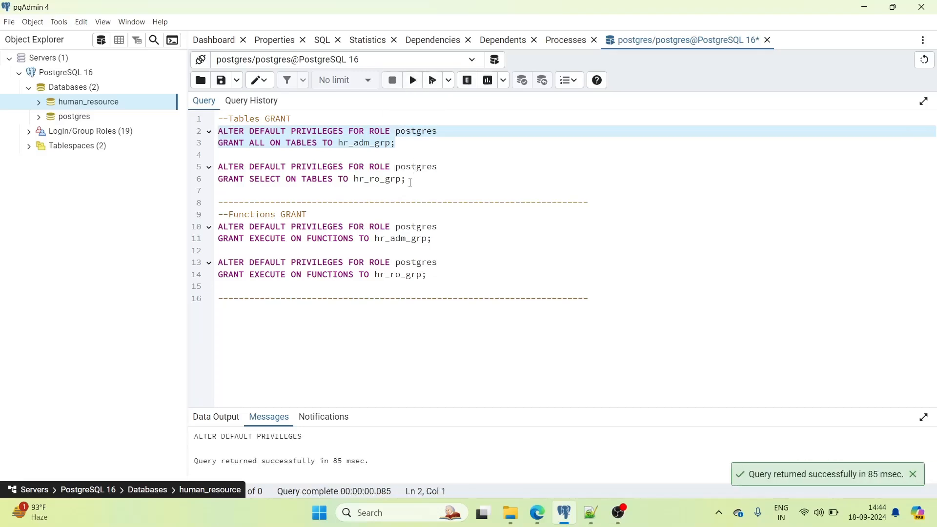
click(424, 179)
drag(424, 179, 219, 167)
click(413, 81)
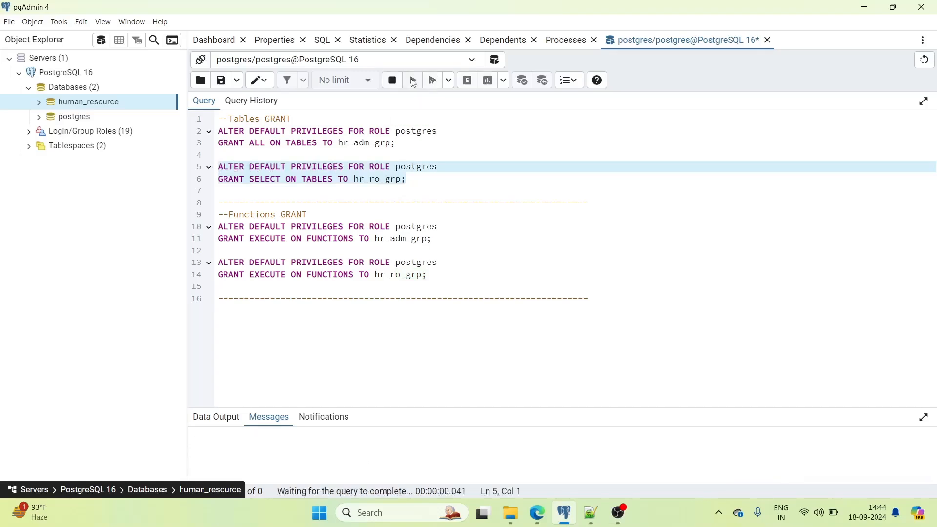
click(430, 181)
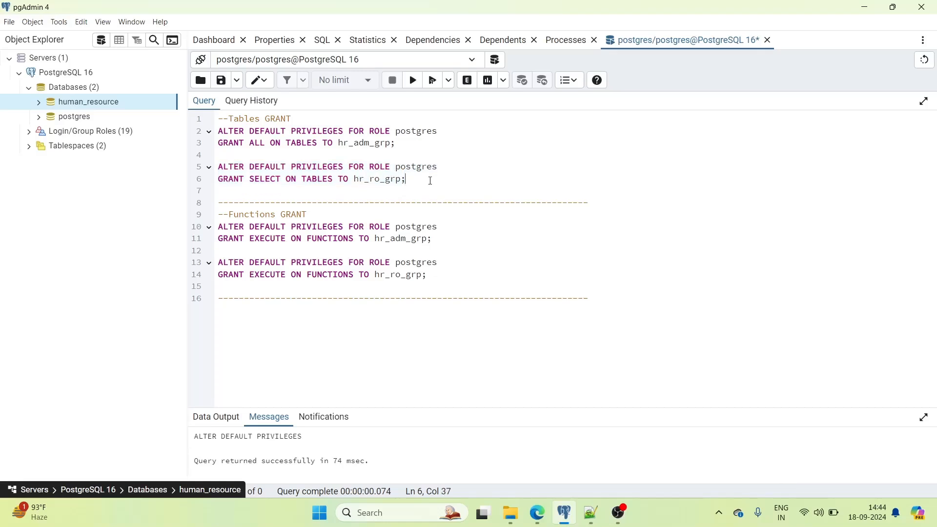
- Run the EXECUTE-on-functions default grants for hr_adm_grp and hr_ro_grp
click(268, 179)
drag(439, 244, 216, 231)
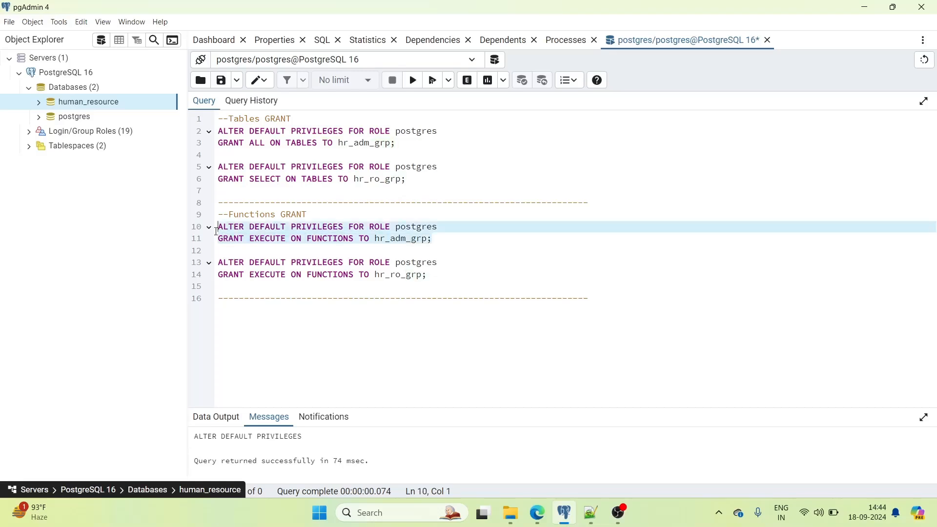
click(273, 244)
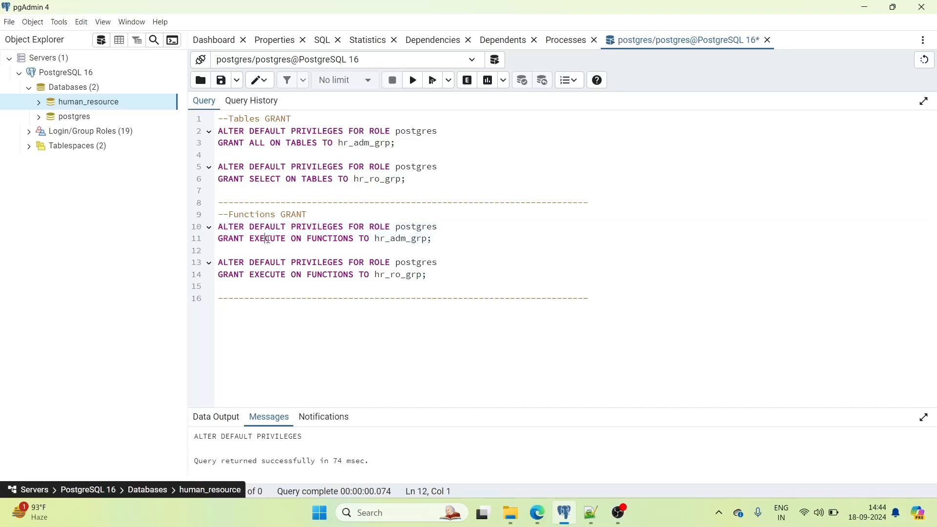
double_click(267, 239)
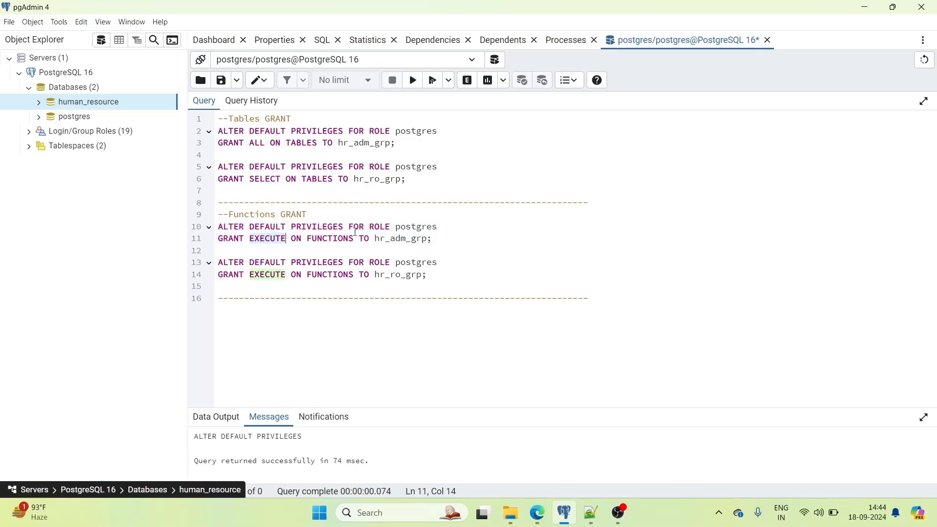
click(453, 243)
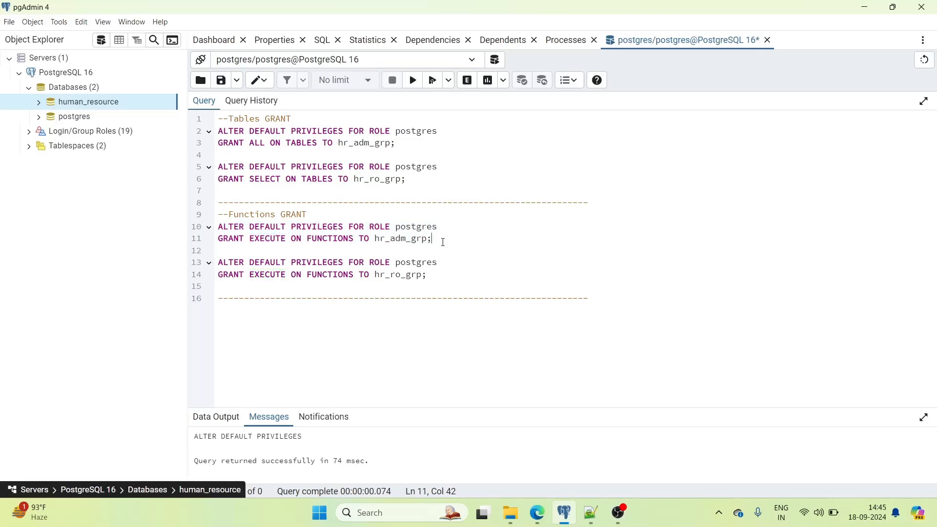
drag(441, 242, 279, 229)
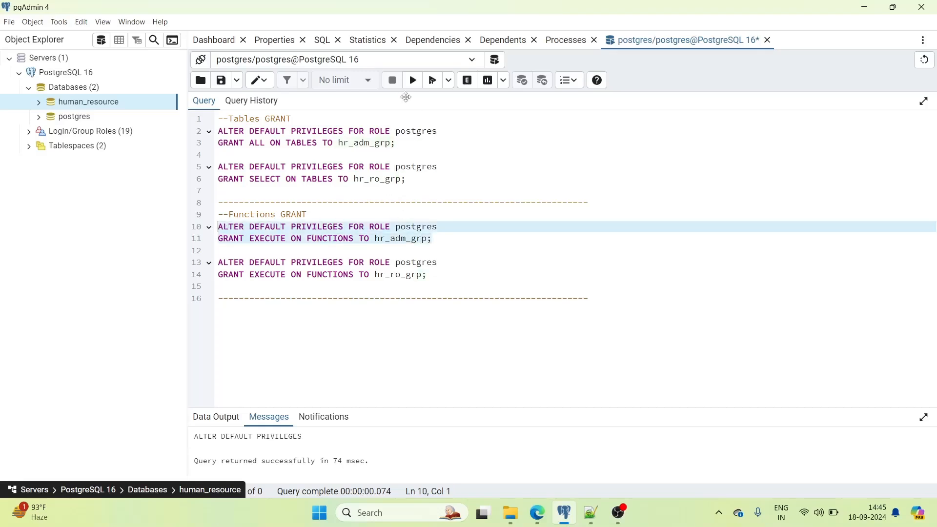
click(414, 83)
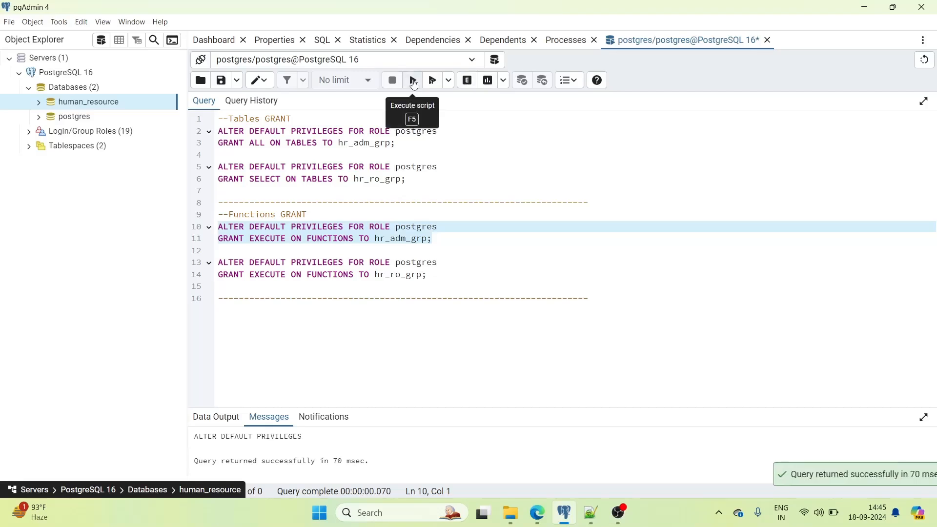
drag(433, 278, 218, 264)
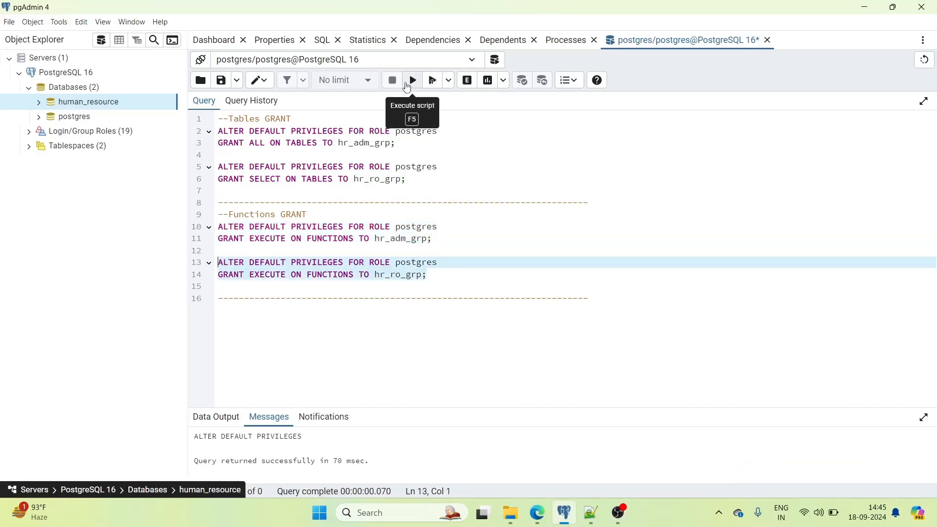
click(413, 84)
click(486, 257)
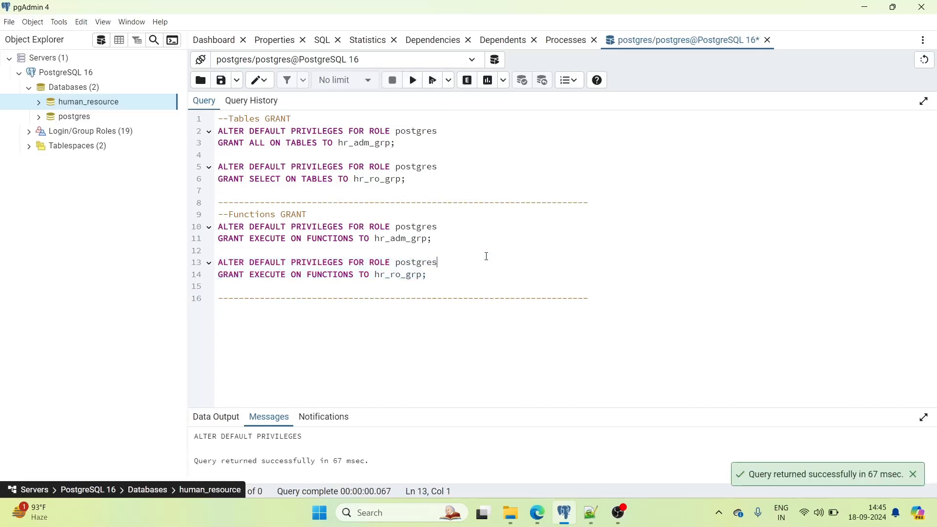
right_click(132, 106)
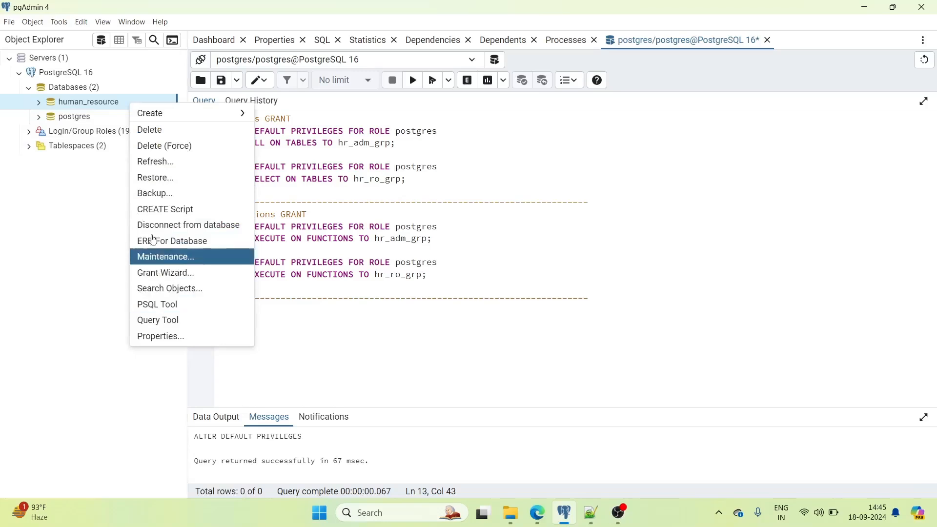
click(156, 336)
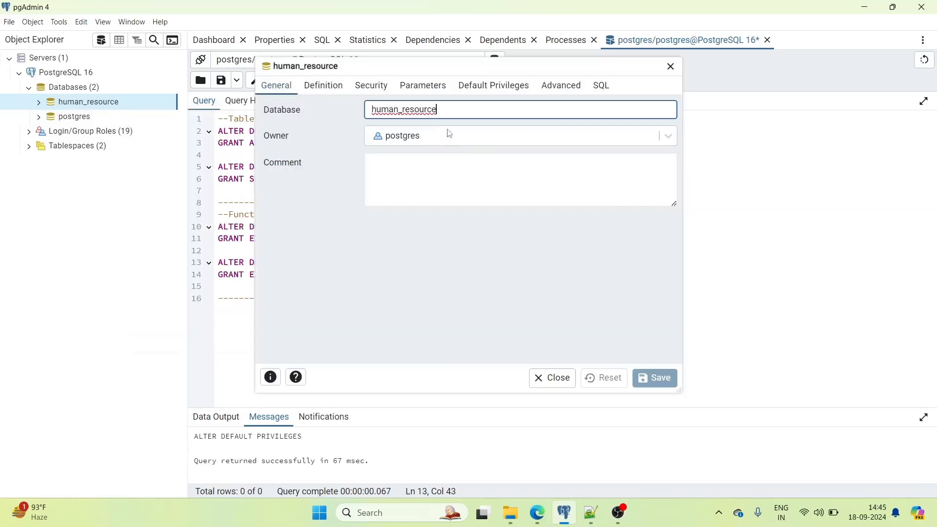
click(492, 89)
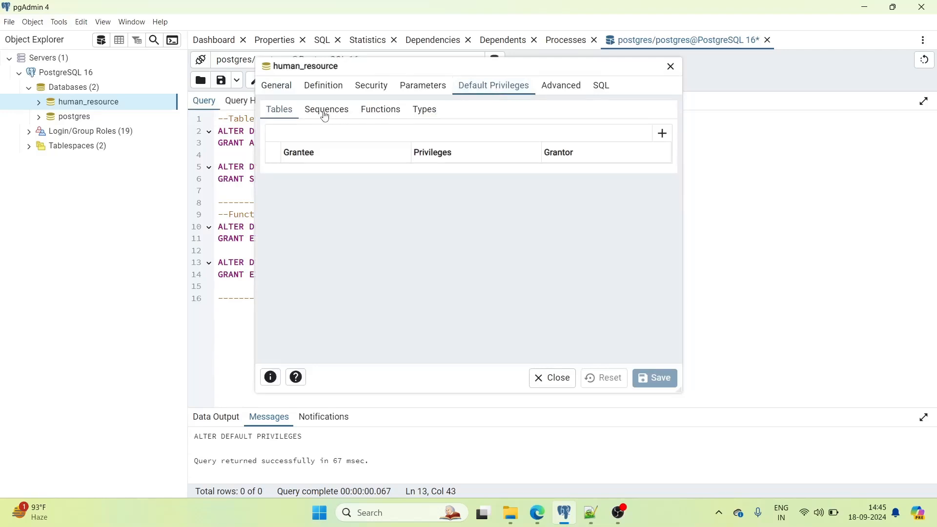
click(671, 69)
right_click(100, 101)
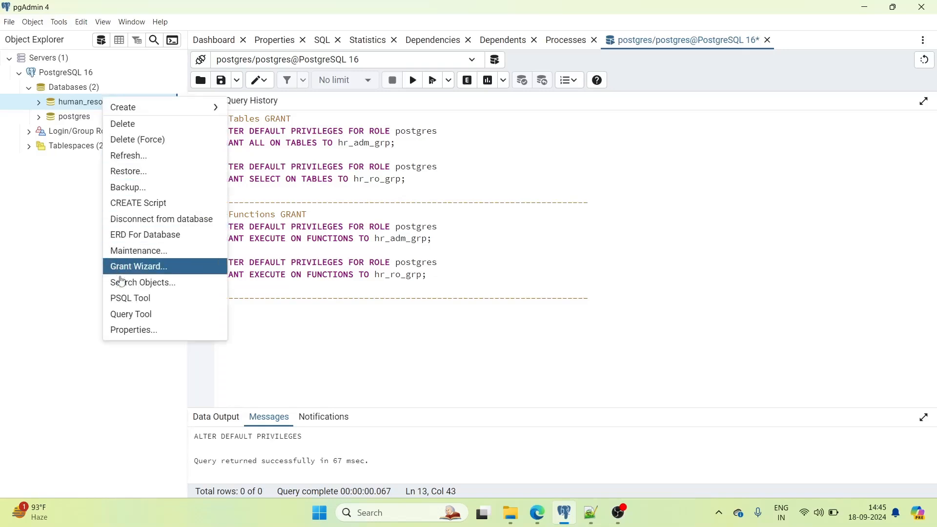
click(128, 160)
right_click(114, 103)
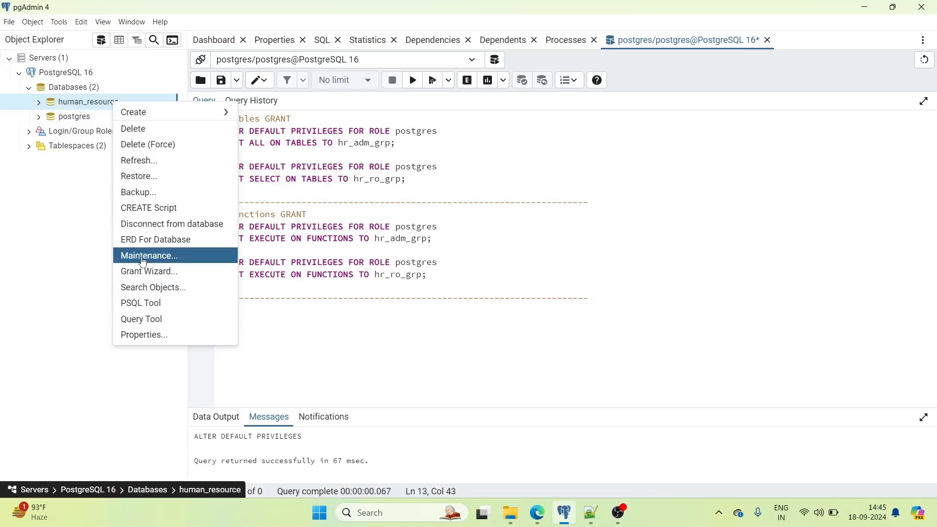
click(144, 337)
click(423, 86)
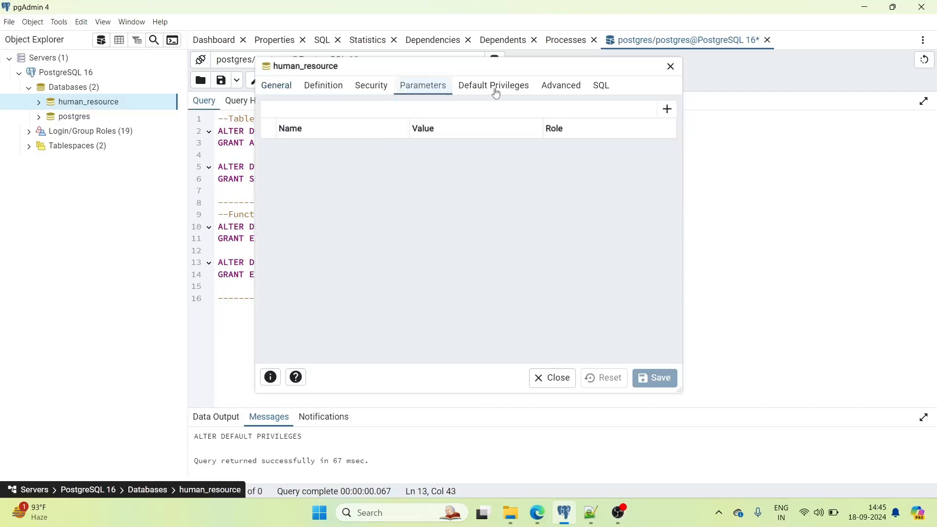
click(495, 93)
click(322, 110)
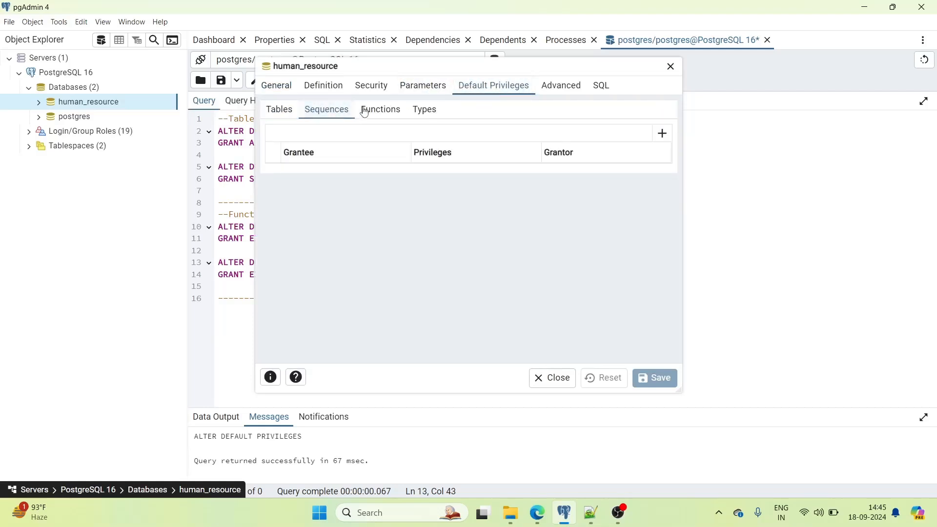
click(365, 110)
click(422, 109)
click(285, 111)
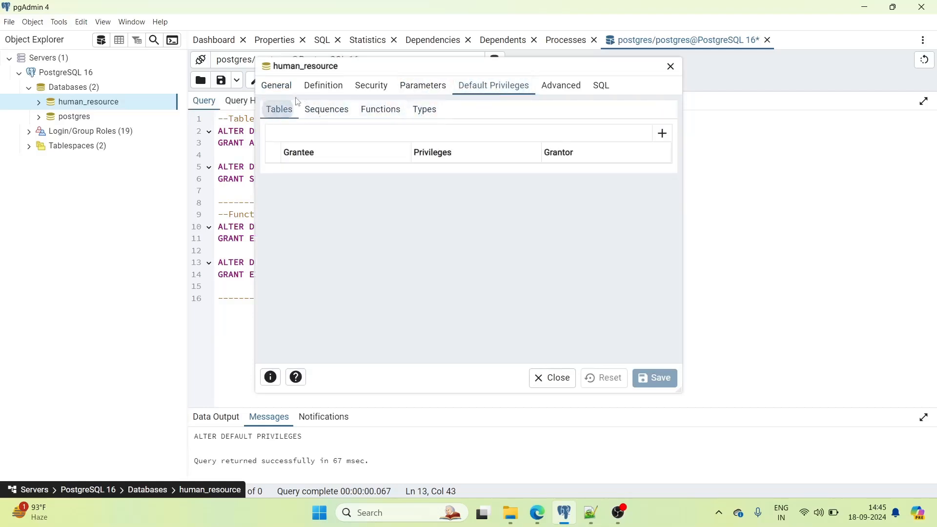
click(369, 88)
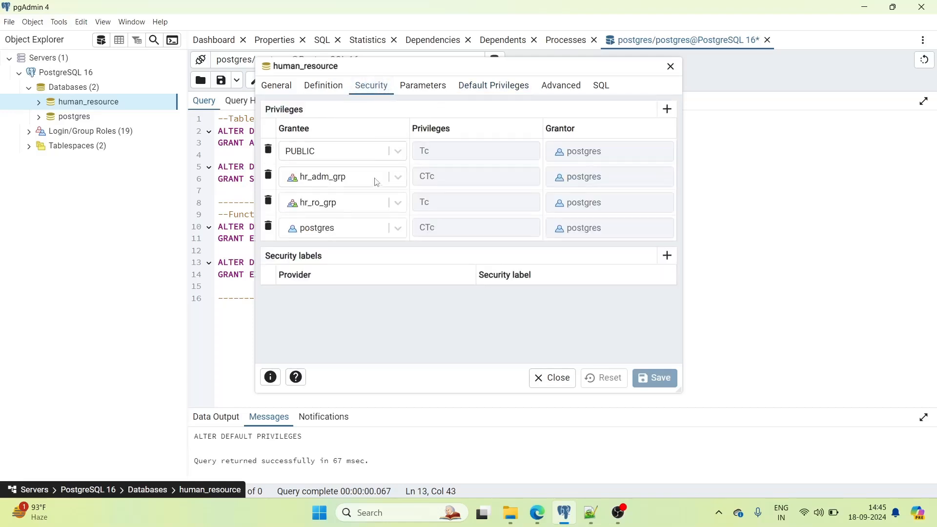
click(335, 90)
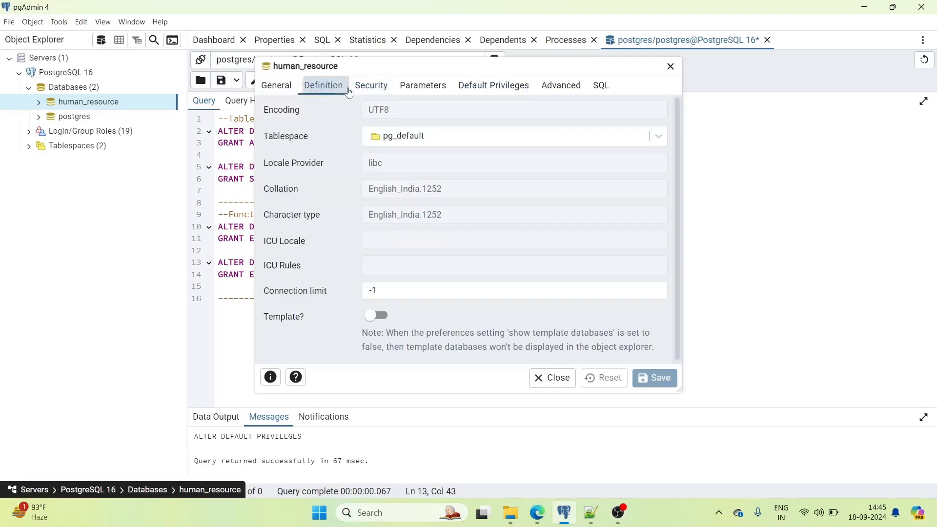
click(517, 89)
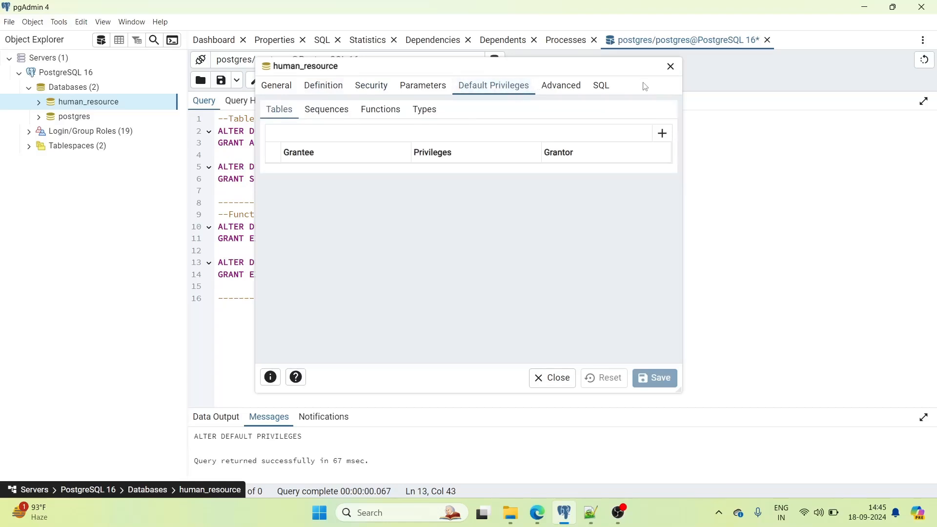
click(670, 67)
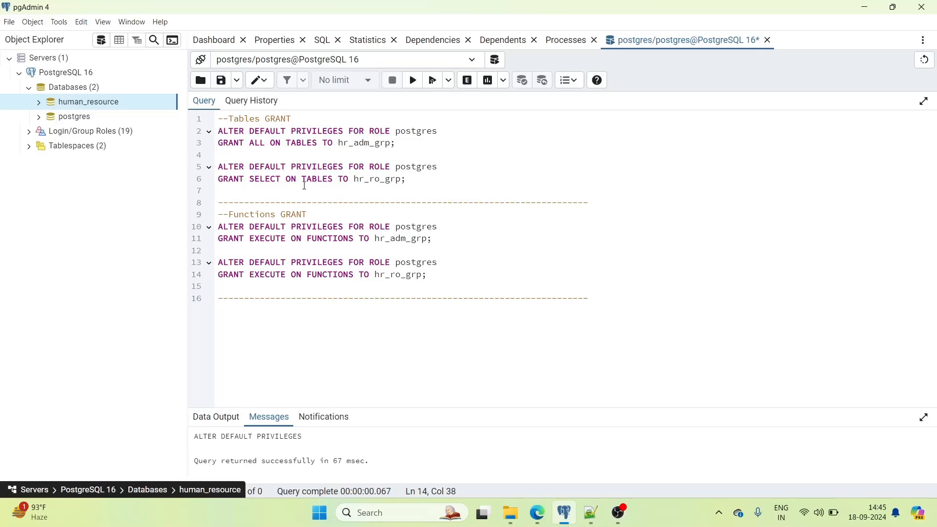
- Open a query tool on human_resource and paste the grant script into it
click(287, 144)
double_click(313, 144)
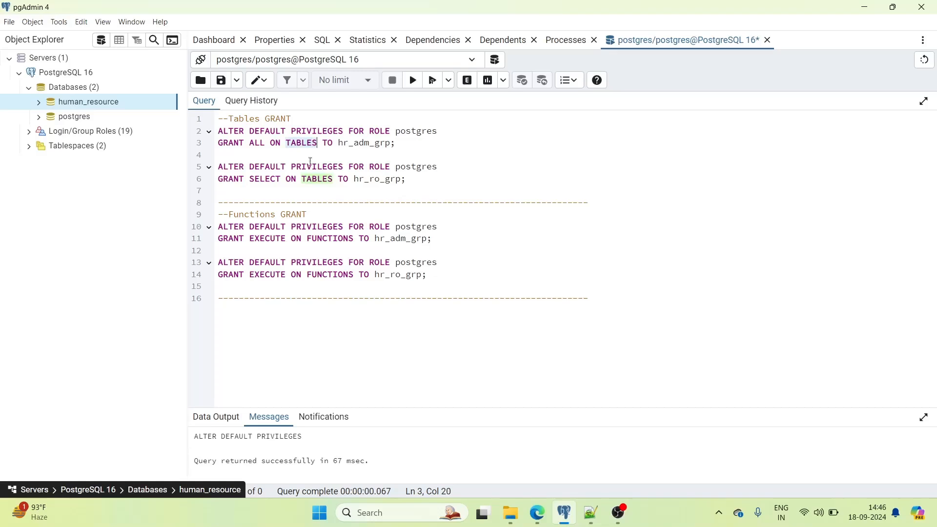
double_click(327, 274)
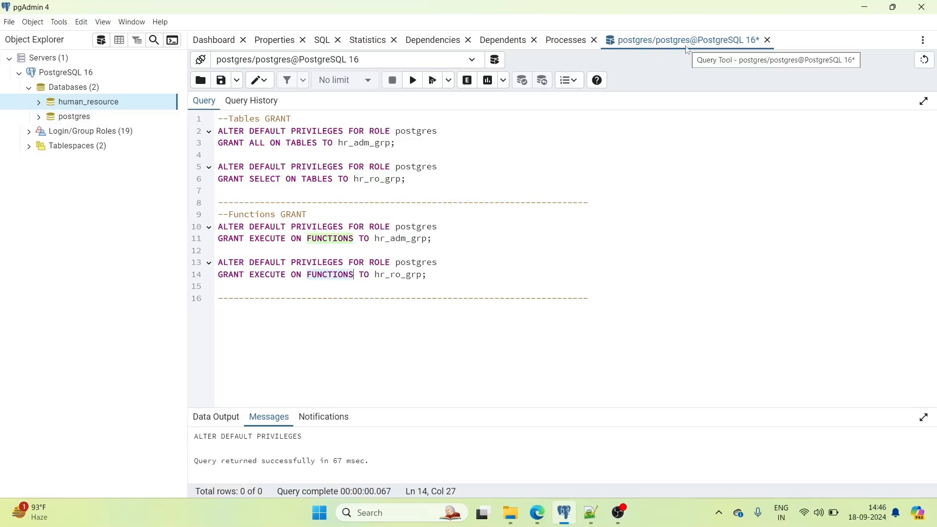
right_click(104, 109)
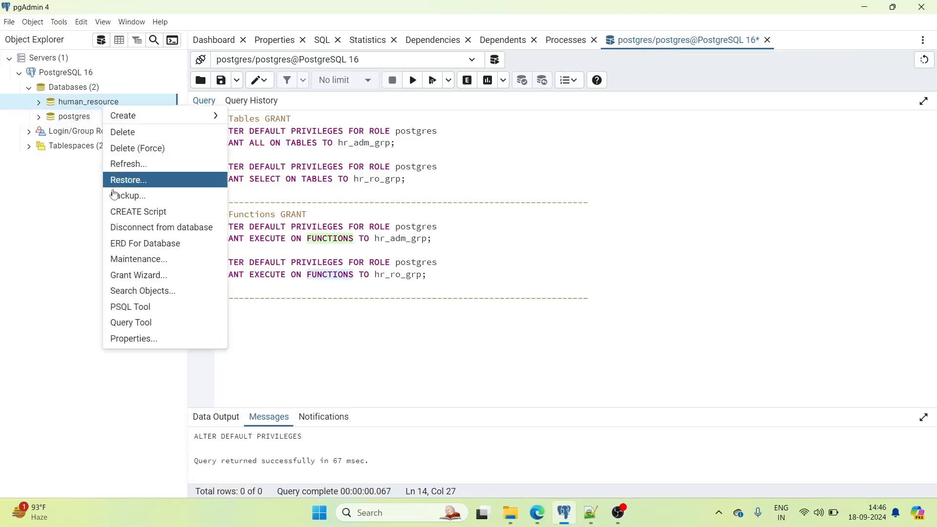
click(116, 325)
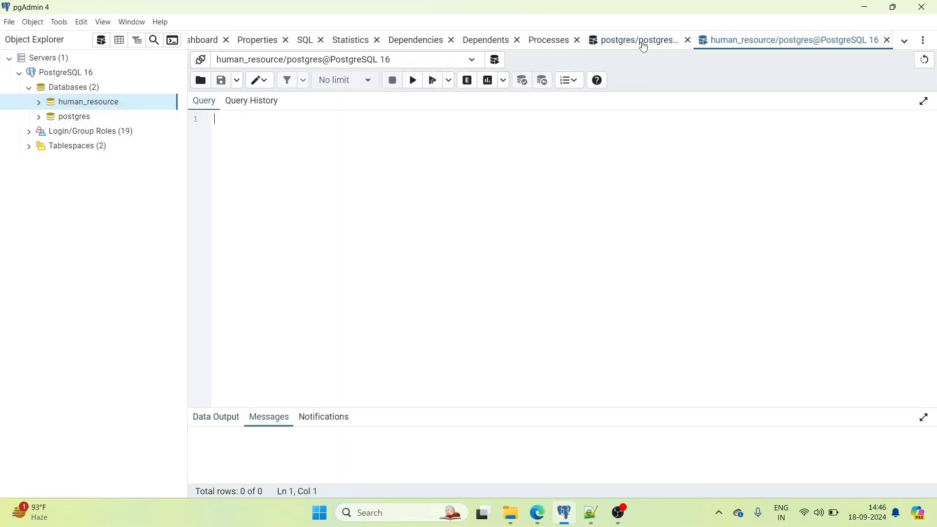
click(640, 41)
drag(608, 295, 216, 127)
key(ctrl+c)
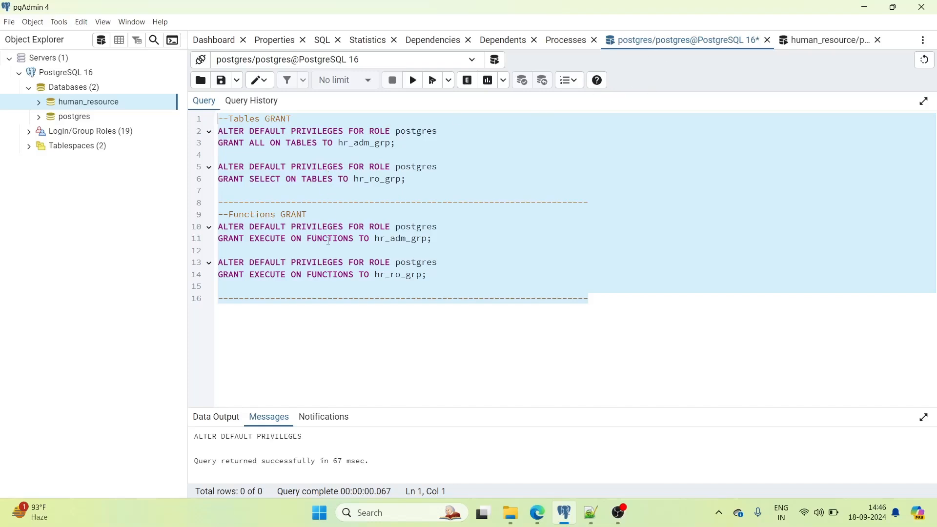
click(836, 40)
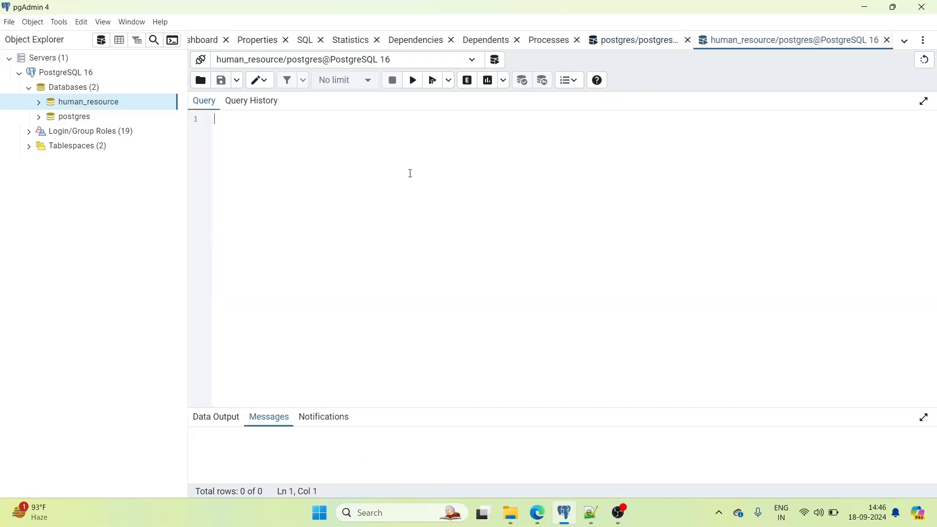
key(ctrl+v)
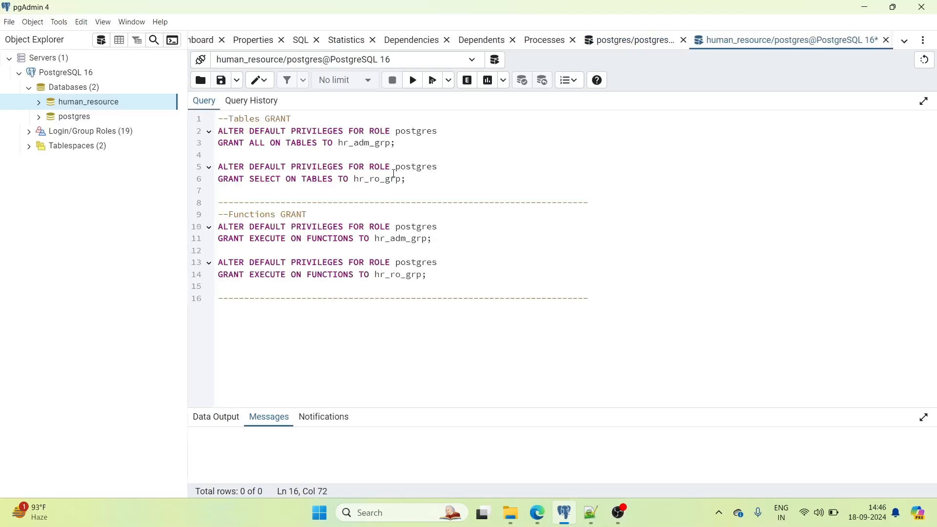
- Run the hr_adm_grp and hr_ro_grp table grants, turning off the run confirmation with Don't ask again
click(428, 168)
drag(403, 144, 218, 132)
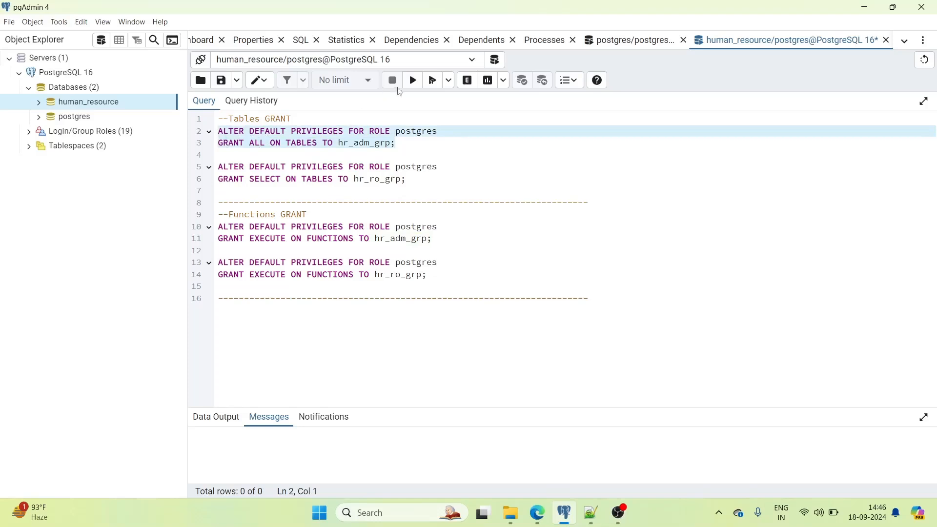
click(414, 80)
drag(413, 180, 218, 167)
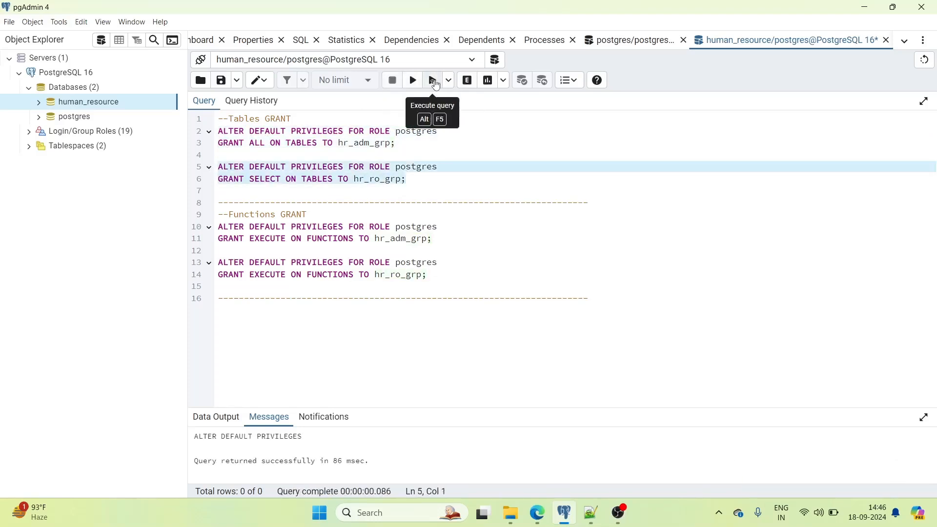
click(434, 81)
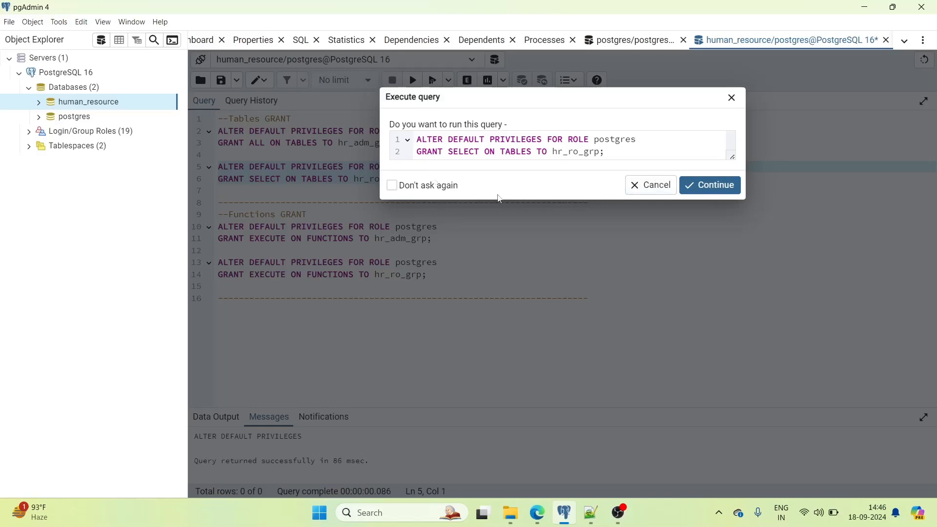
click(392, 186)
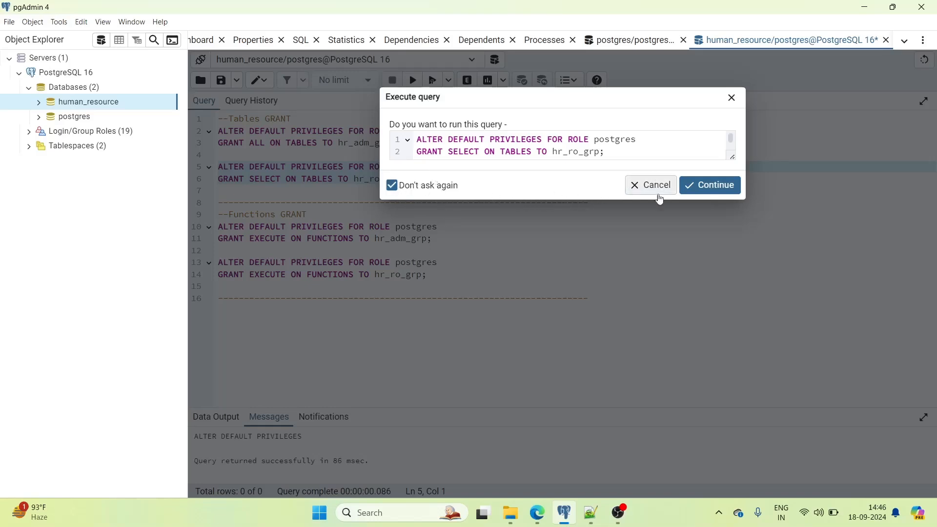
click(702, 185)
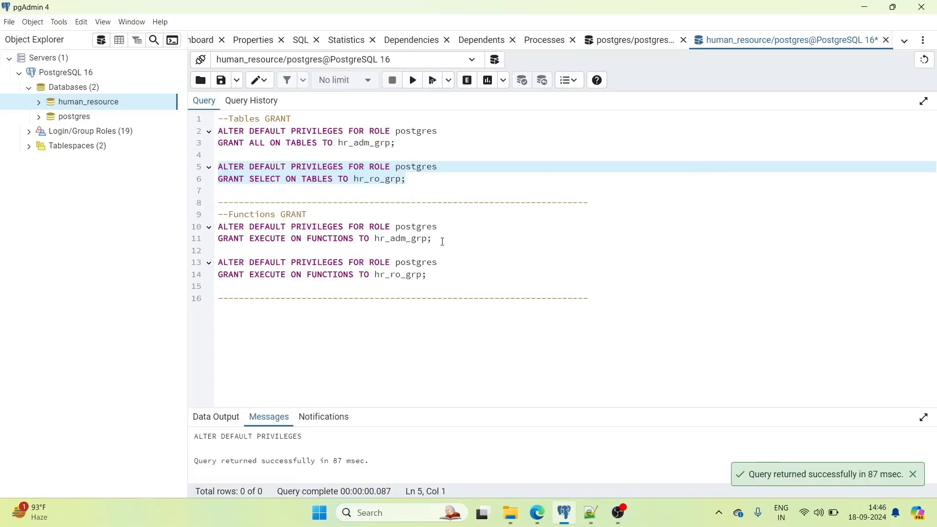
- Run the hr_adm_grp and hr_ro_grp EXECUTE-on-functions grants
drag(443, 241, 223, 229)
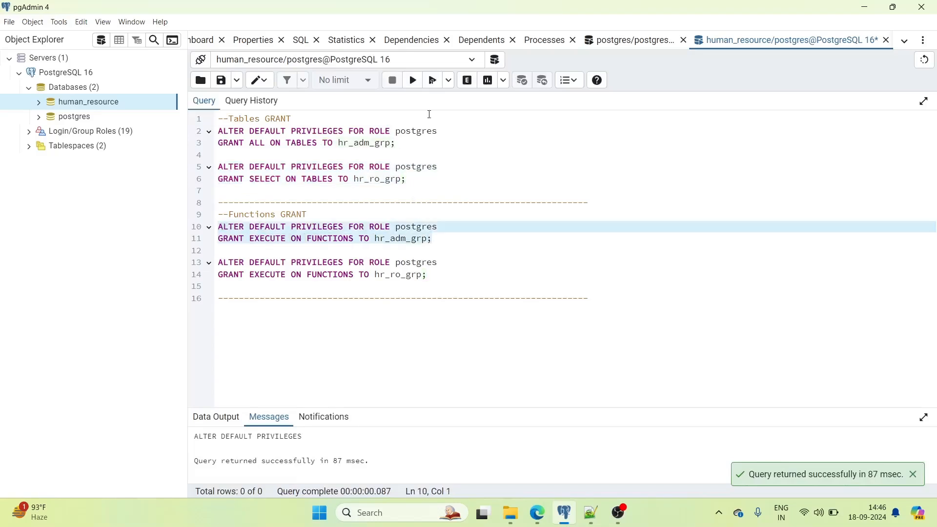
click(413, 80)
click(432, 276)
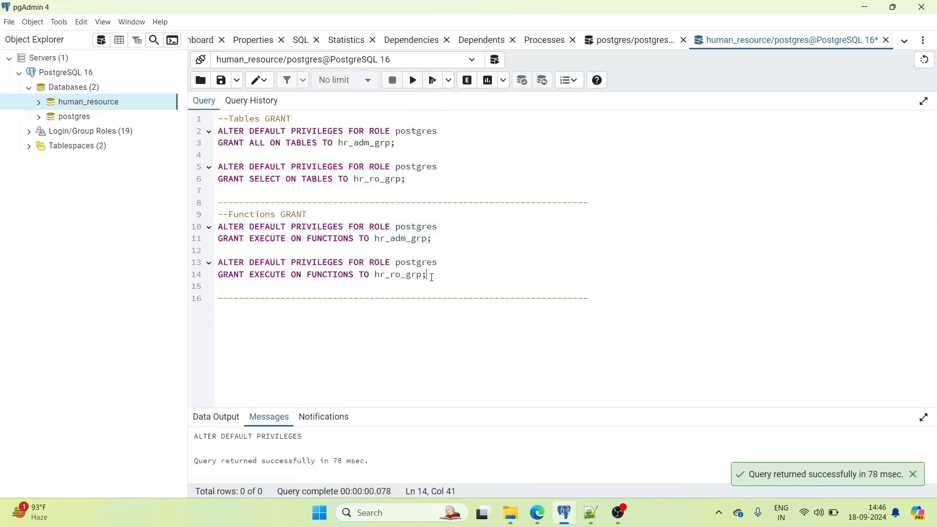
drag(431, 277, 220, 263)
click(413, 80)
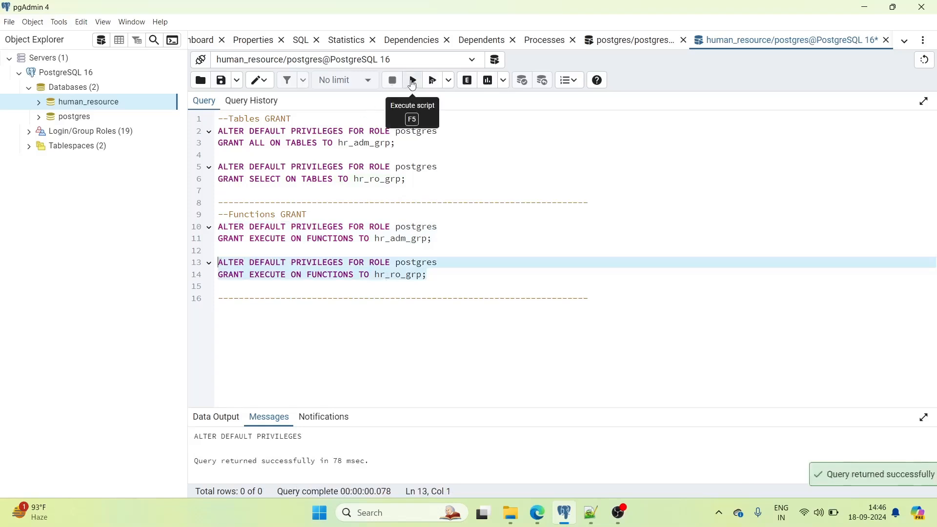
- Refresh human_resource and verify its Tables and Functions default privileges for both groups, closing unchanged
right_click(93, 101)
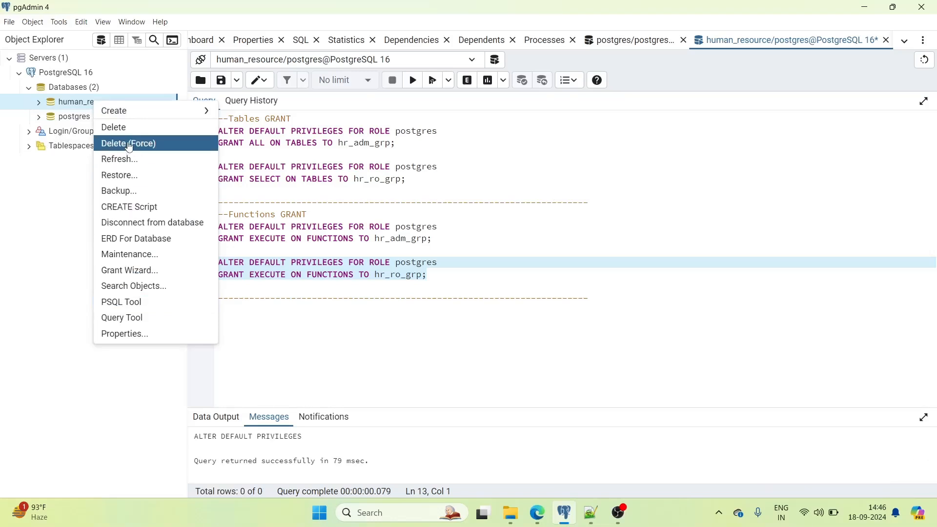
click(126, 163)
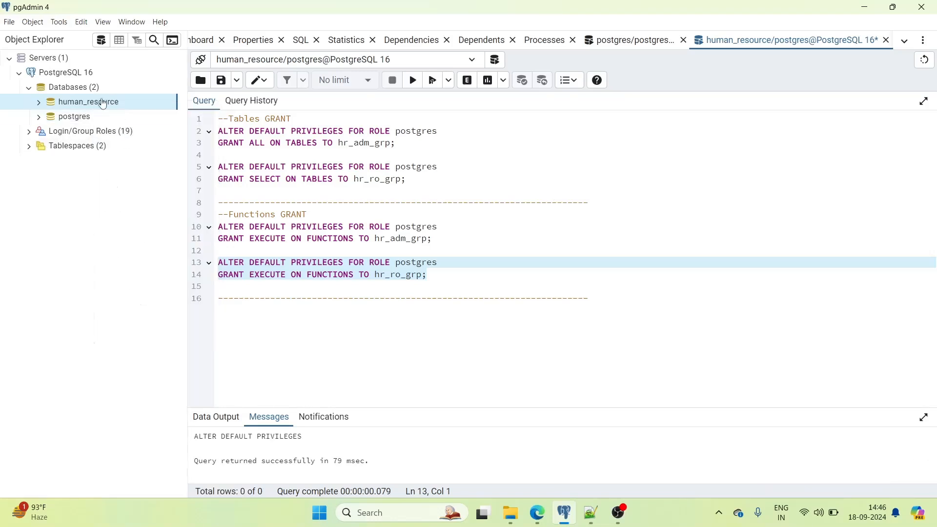
right_click(101, 101)
click(124, 332)
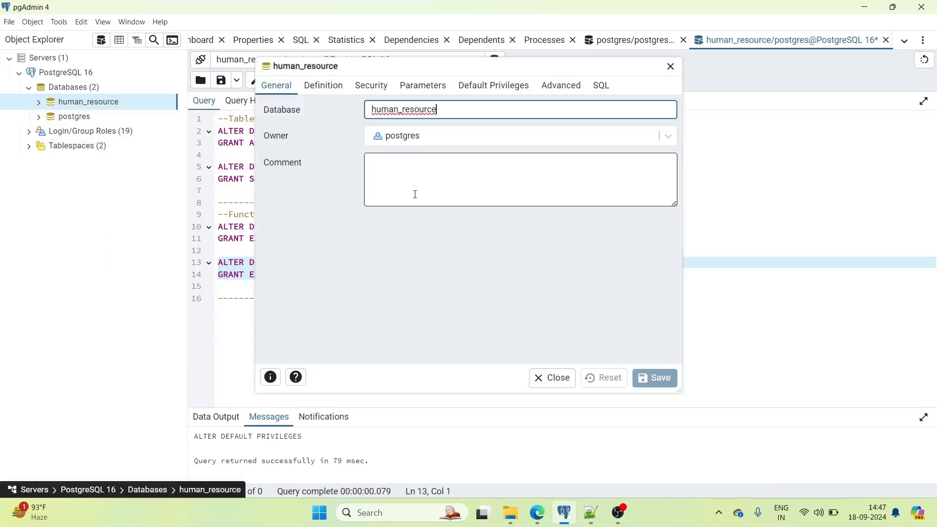
click(498, 86)
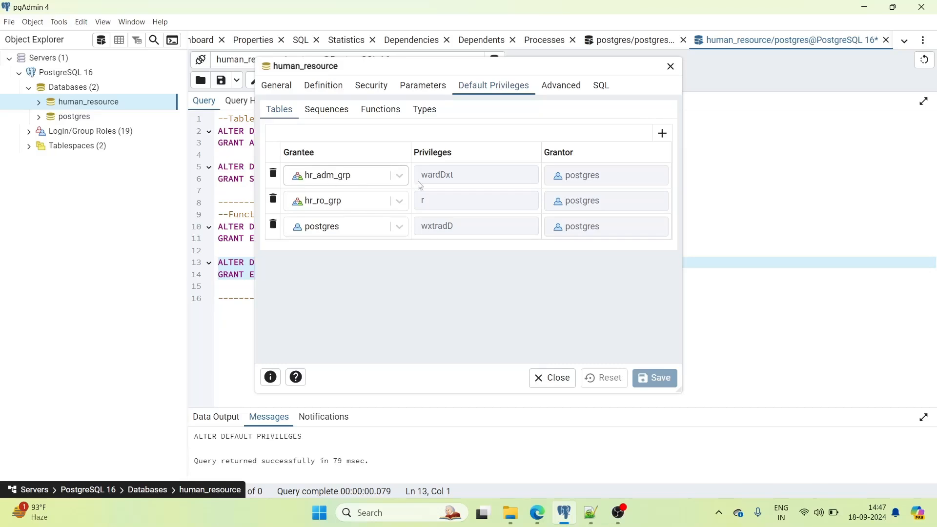
click(468, 174)
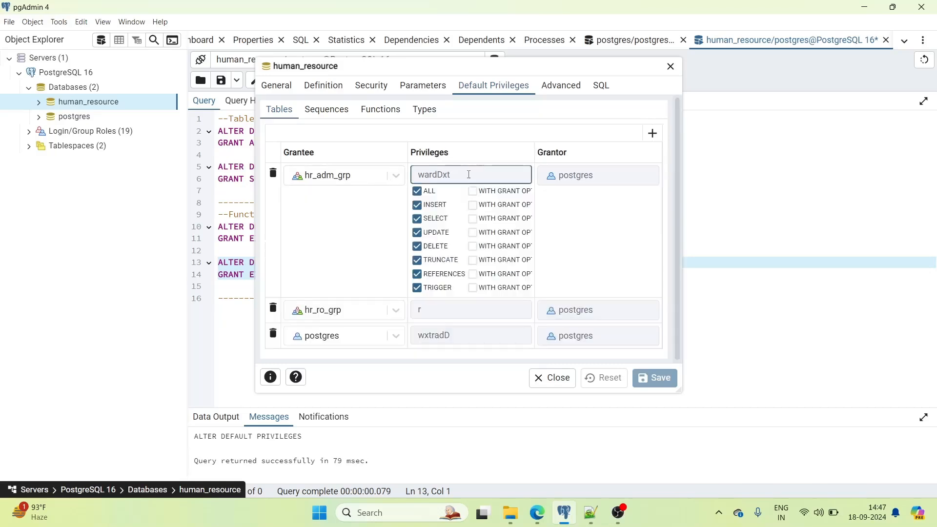
click(399, 175)
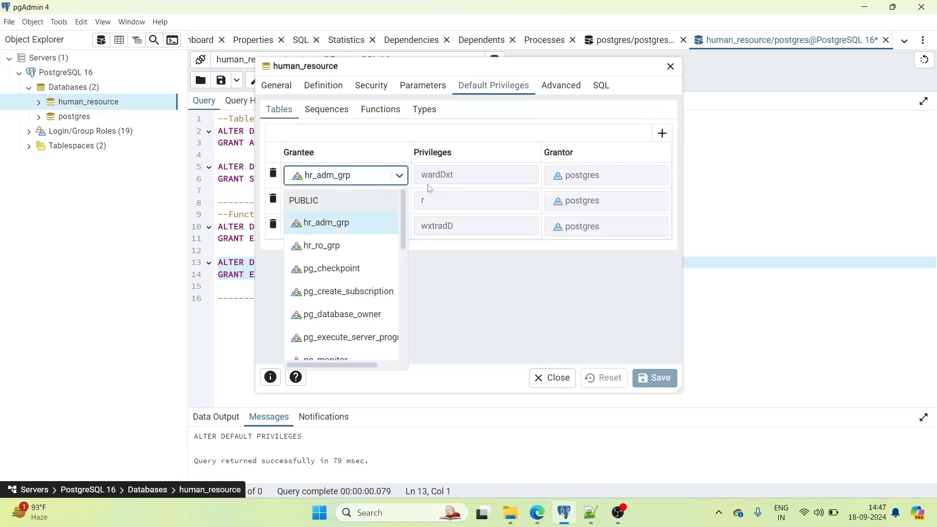
click(480, 198)
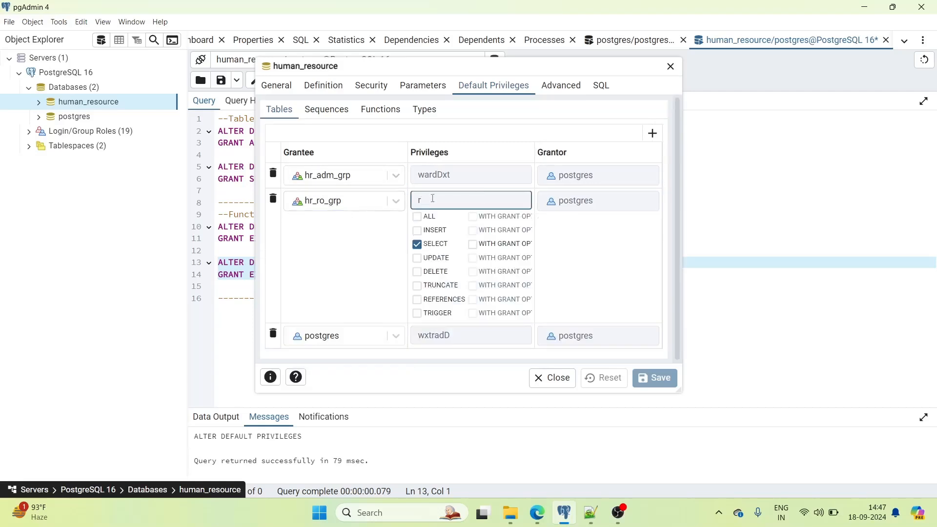
click(368, 206)
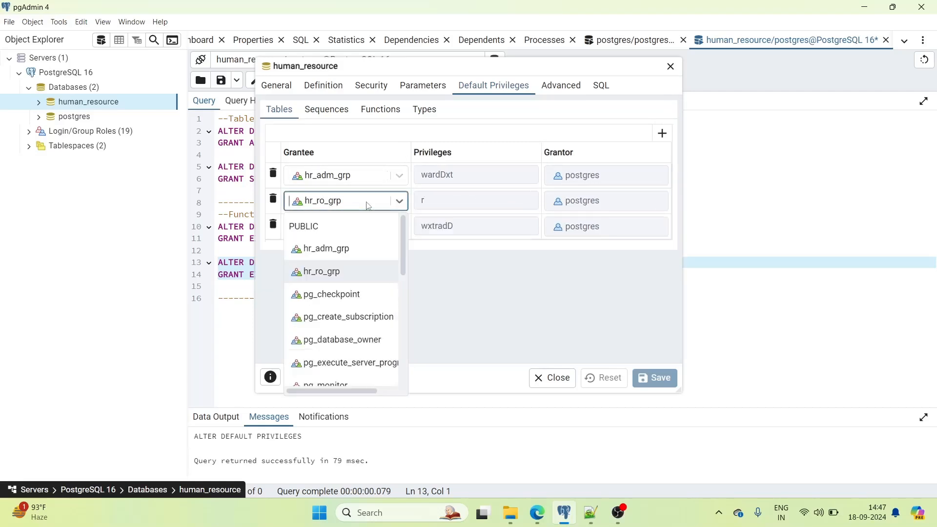
click(371, 111)
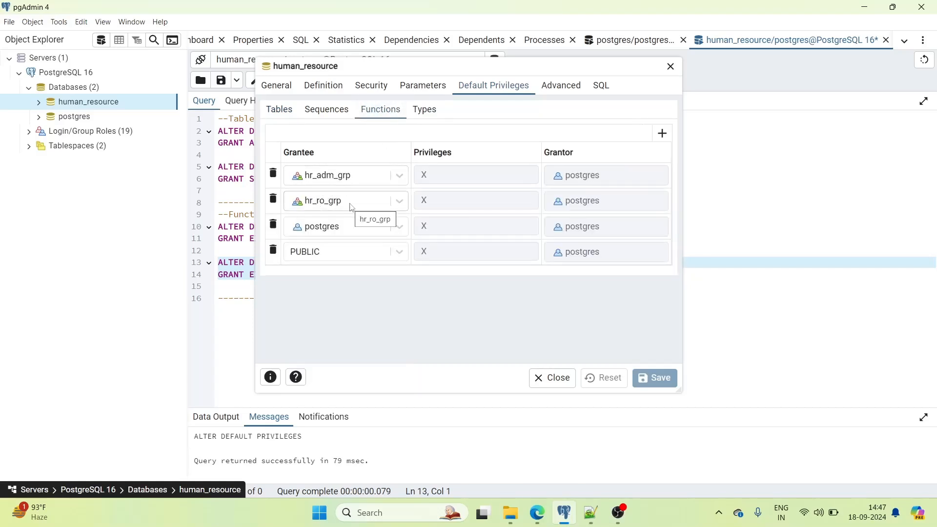
click(553, 385)
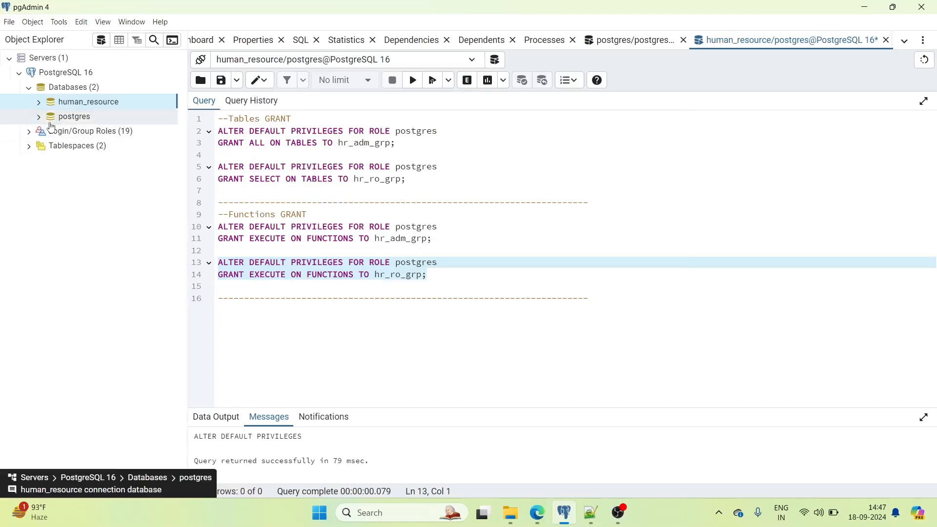
- Expand Login/Group Roles in the object tree
click(30, 90)
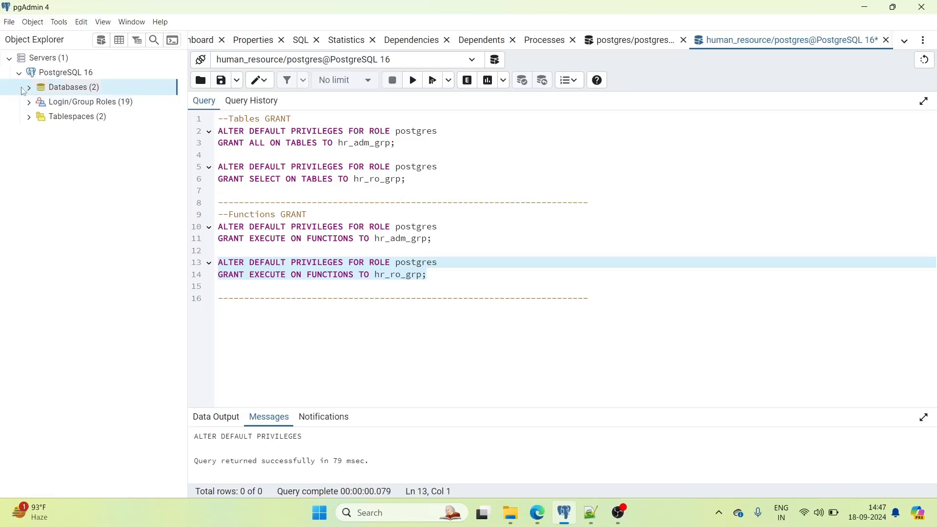
click(30, 91)
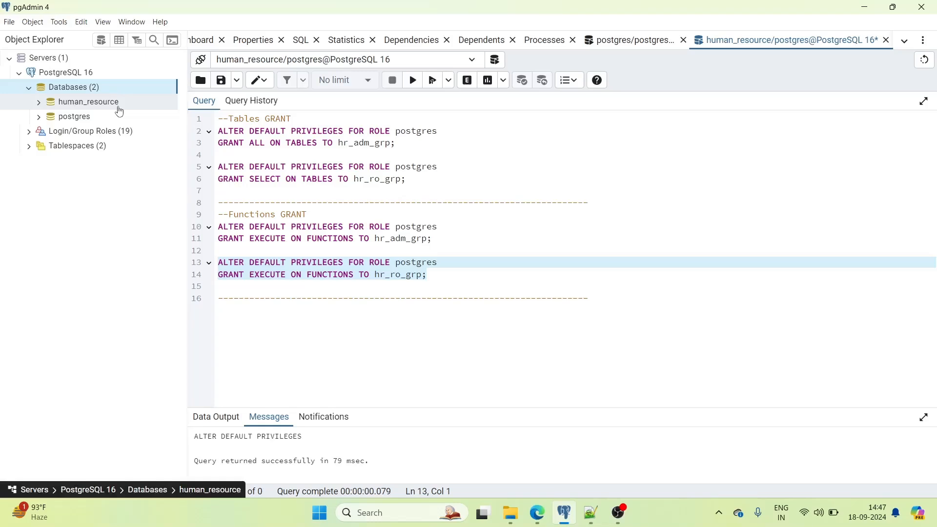
click(32, 135)
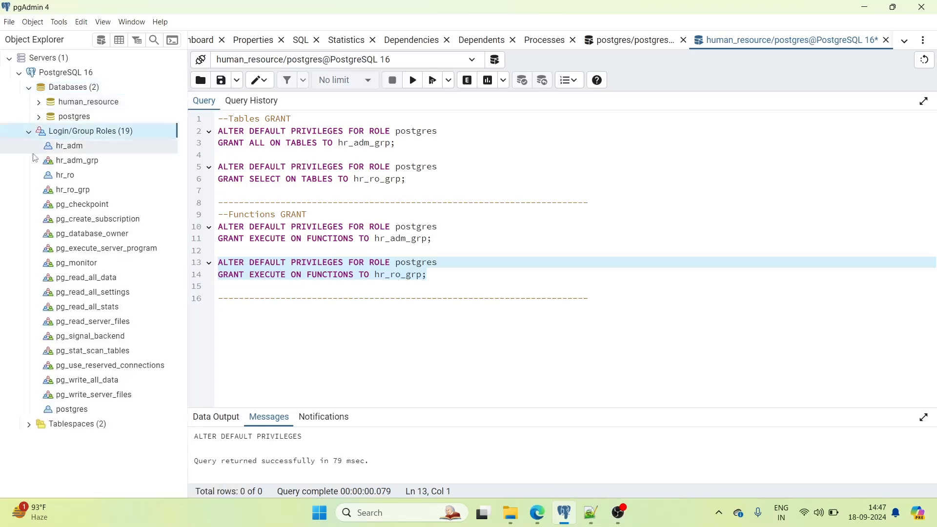
- Look at the hr_ro and hr_adm roles, then collapse Login/Group Roles and Databases
click(67, 179)
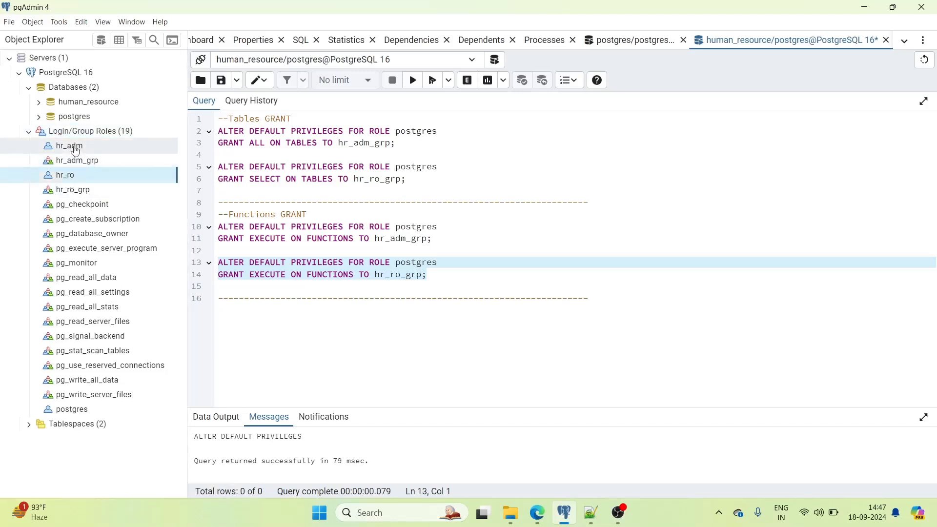
click(41, 144)
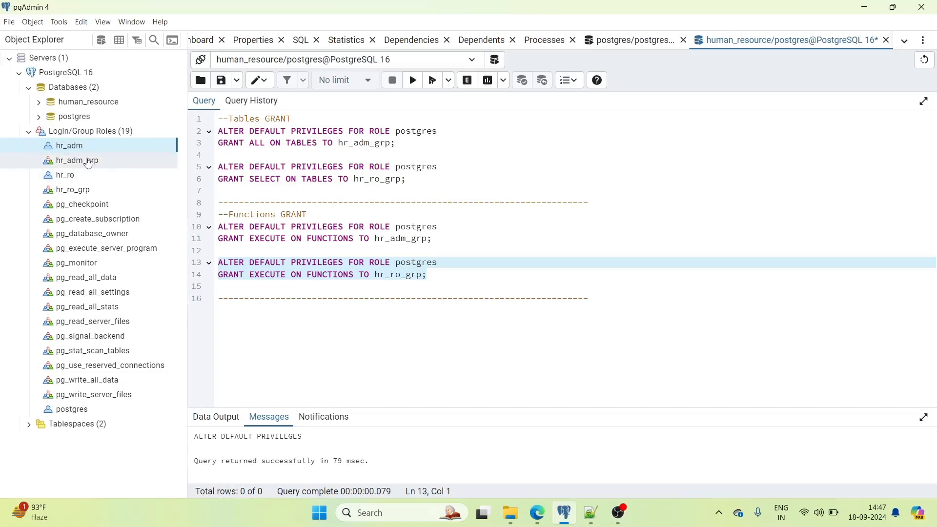
click(29, 131)
click(29, 88)
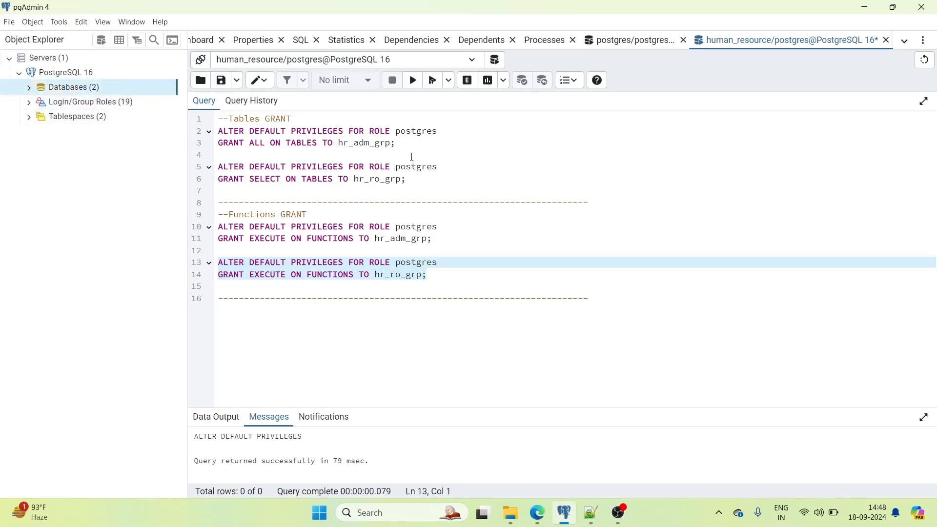
click(535, 235)
- Replace the grant script with 'select version()' and run it
key(ctrl+a)
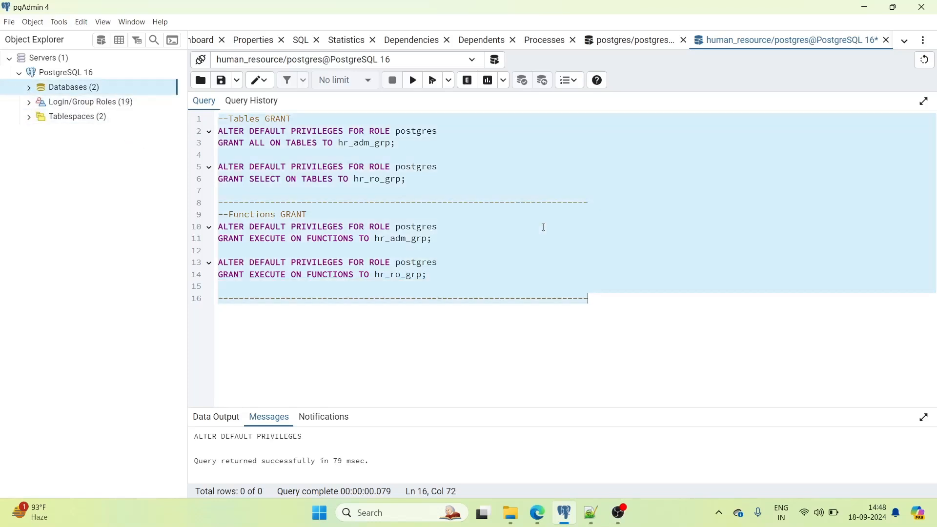
key(Delete)
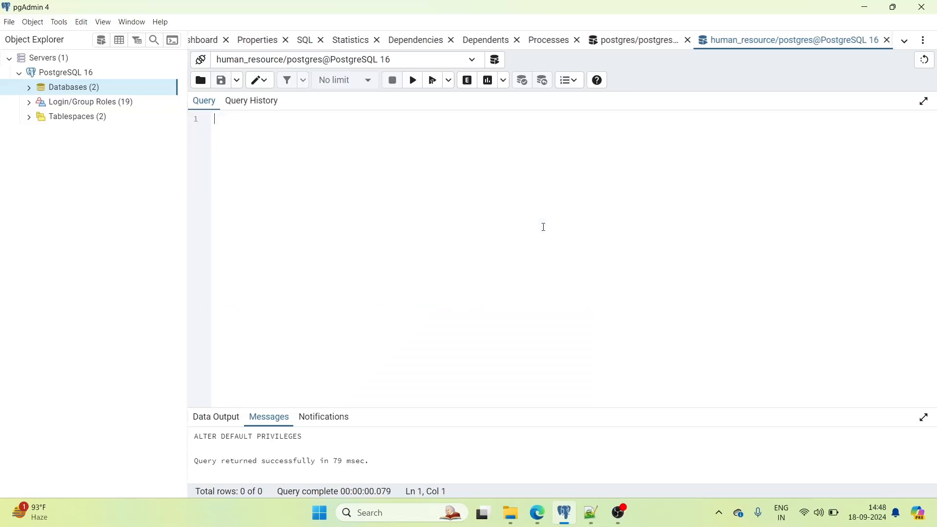
text(select)
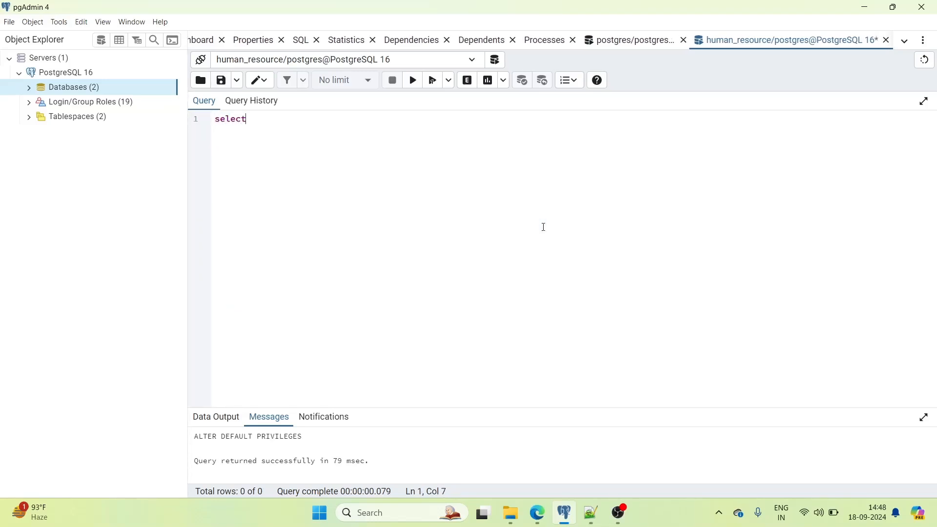
text( version())
drag(305, 123, 216, 118)
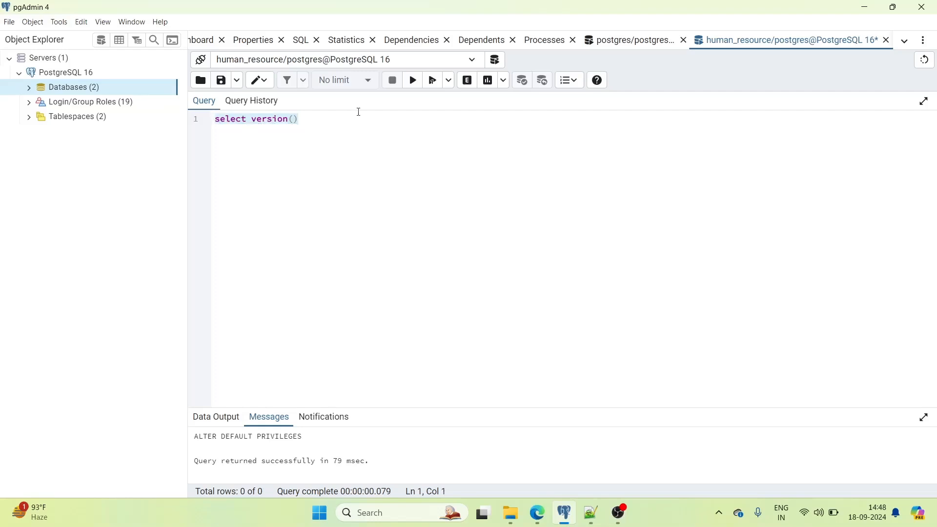
click(414, 81)
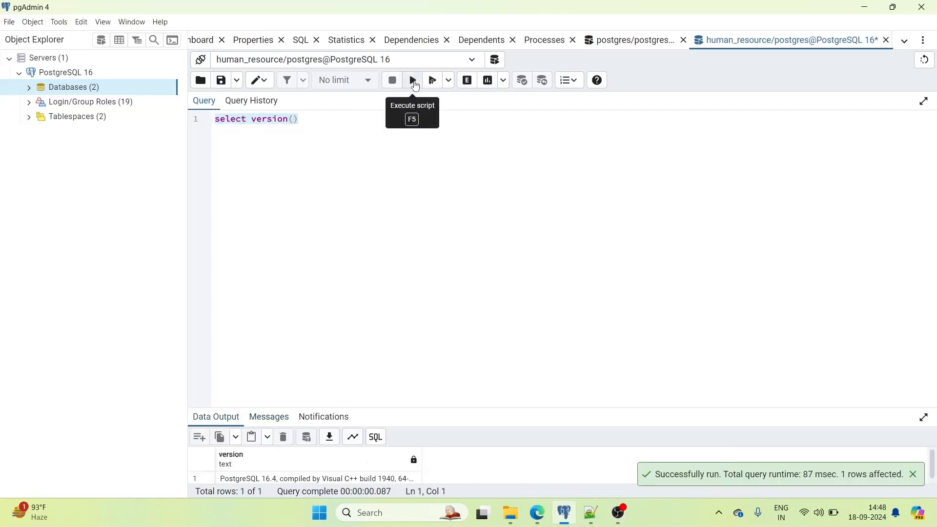
drag(401, 407, 410, 262)
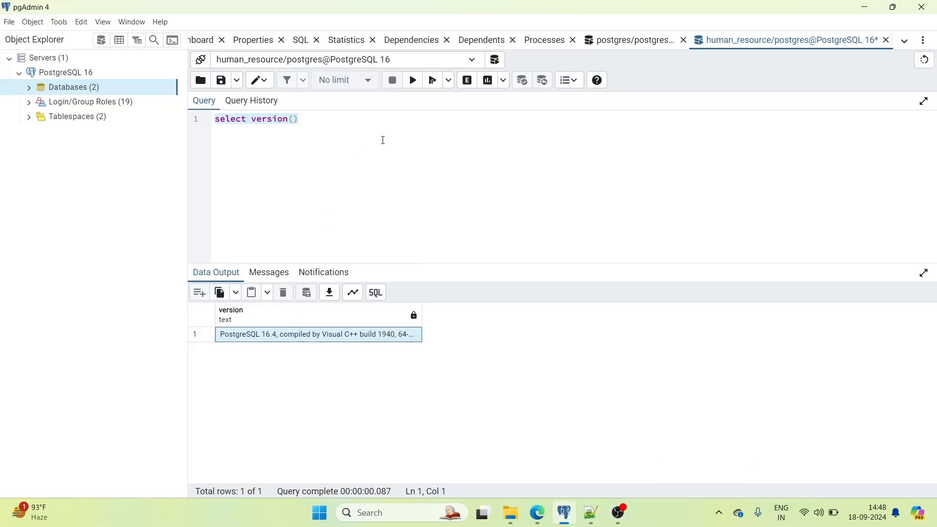
click(324, 116)
- Add 'select current_date;' on a new line and run only that query
key(Return)
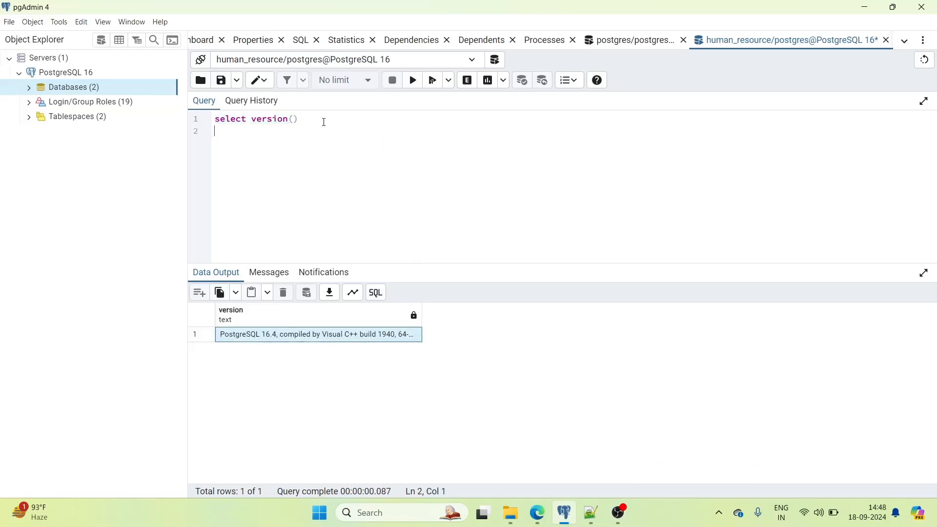
text(select current_date)
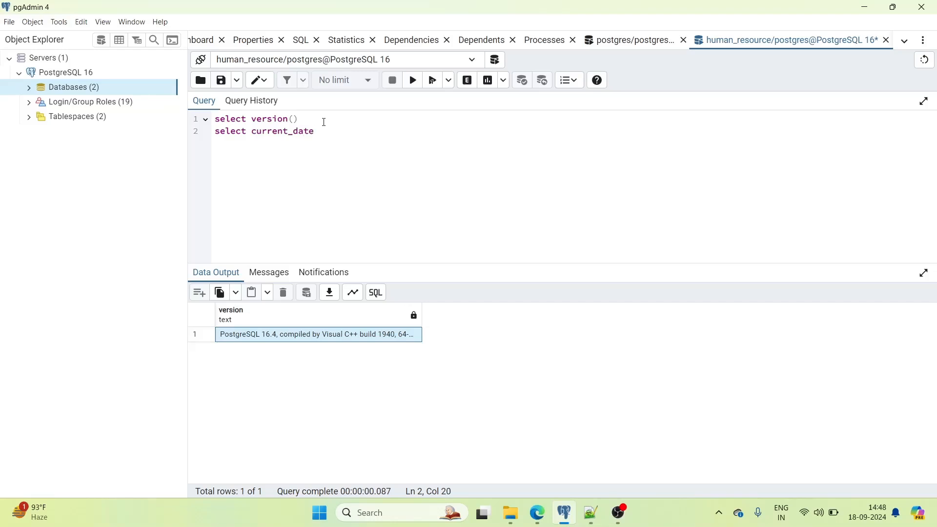
text(;)
drag(322, 133, 215, 133)
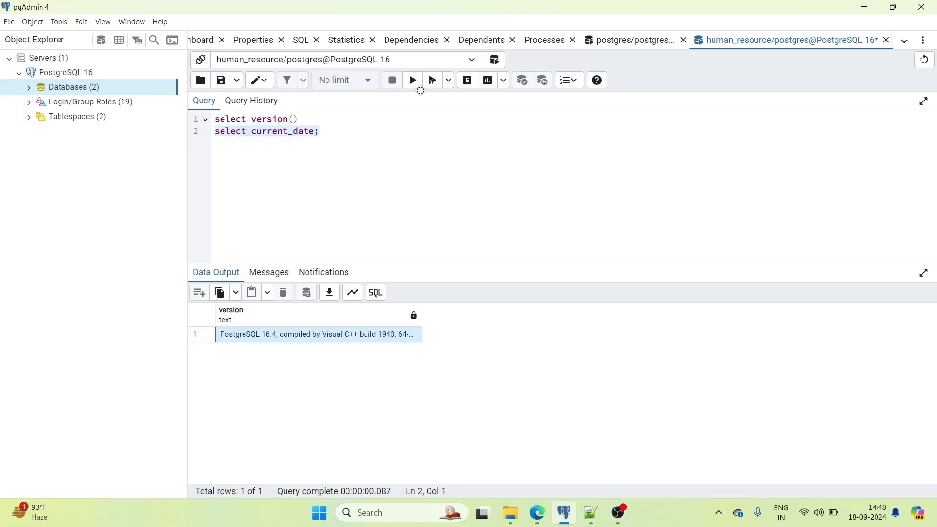
click(414, 81)
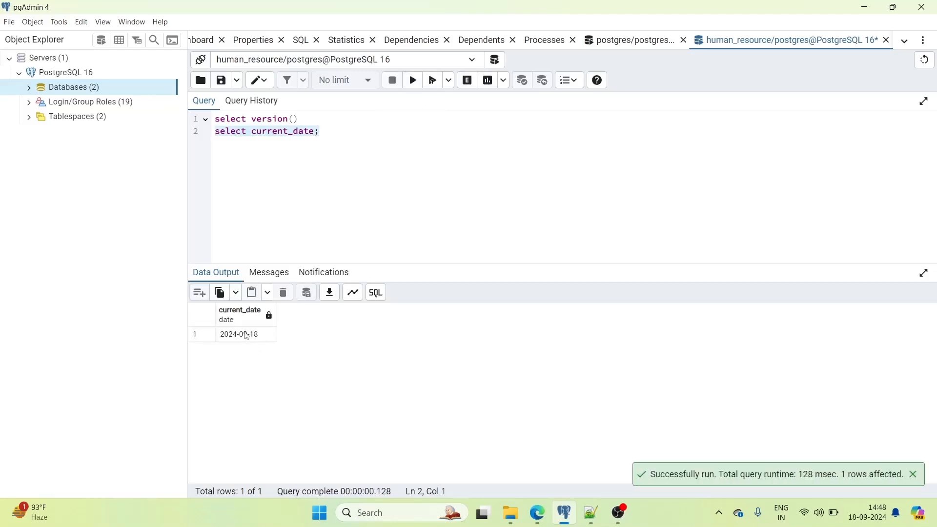
click(372, 154)
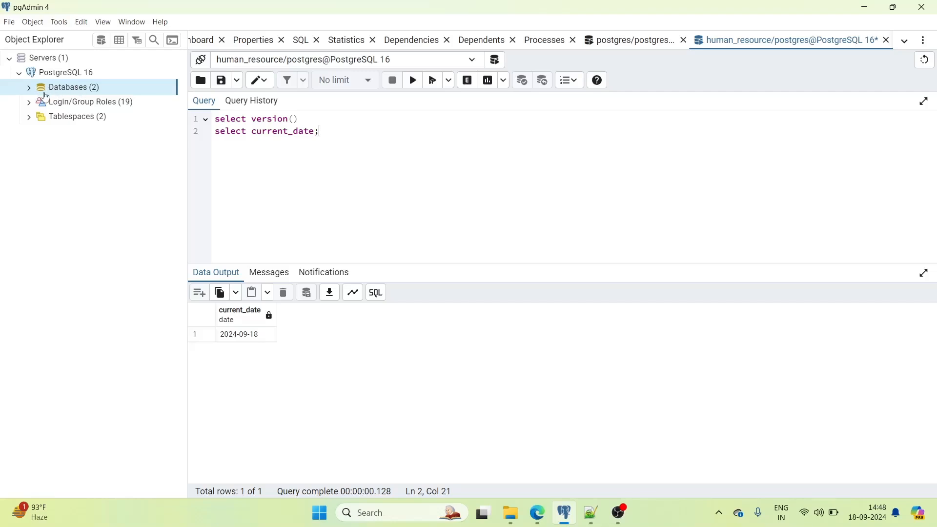
- Disconnect the human_resource database and reconnect it
click(29, 88)
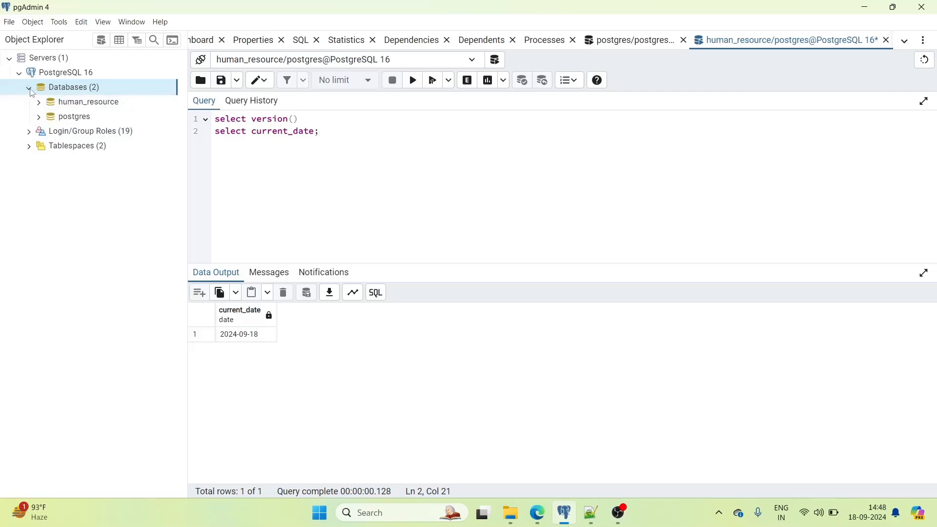
right_click(82, 107)
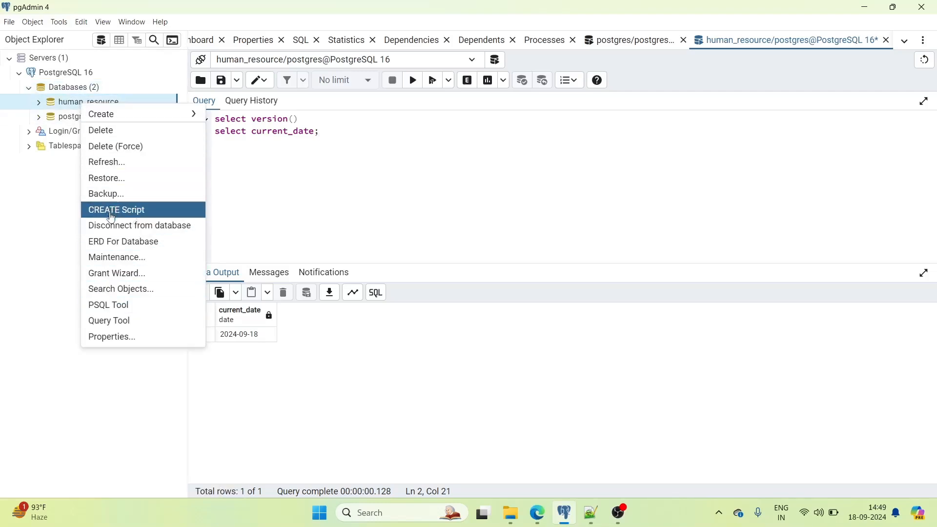
click(110, 229)
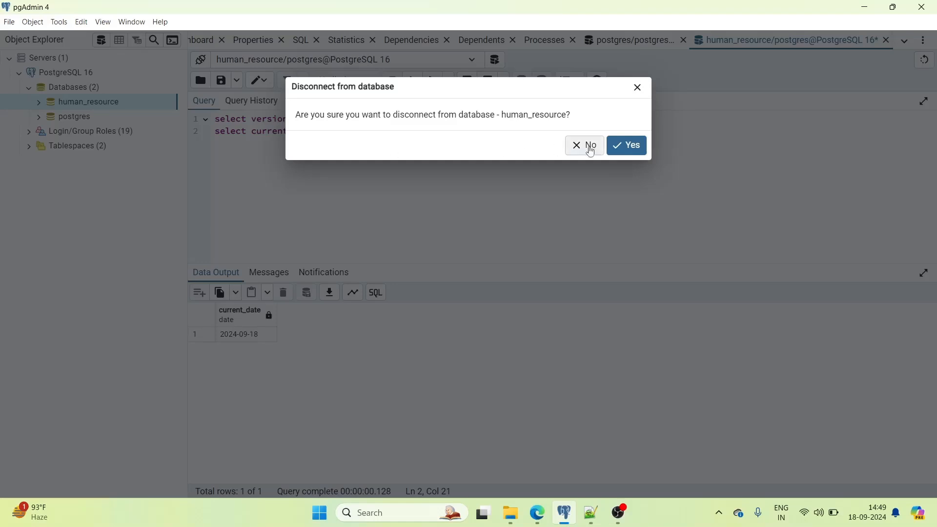
click(622, 145)
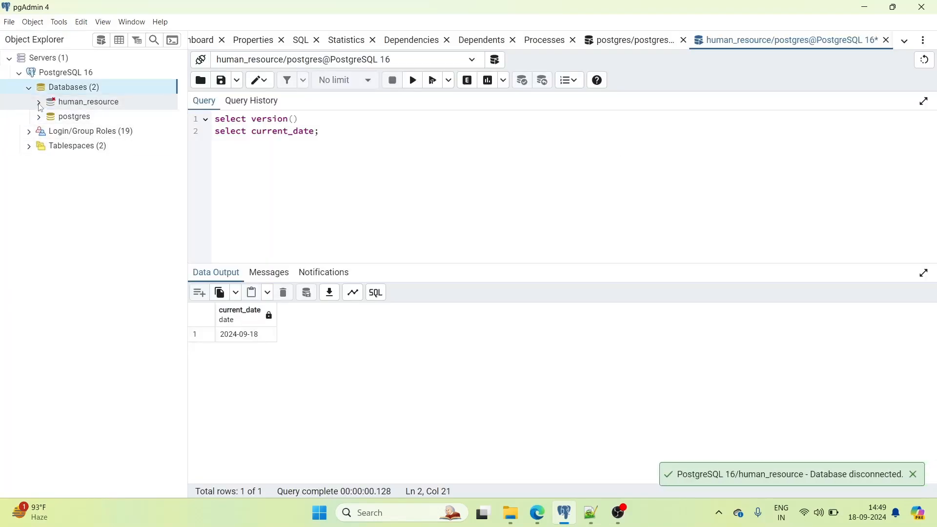
right_click(84, 104)
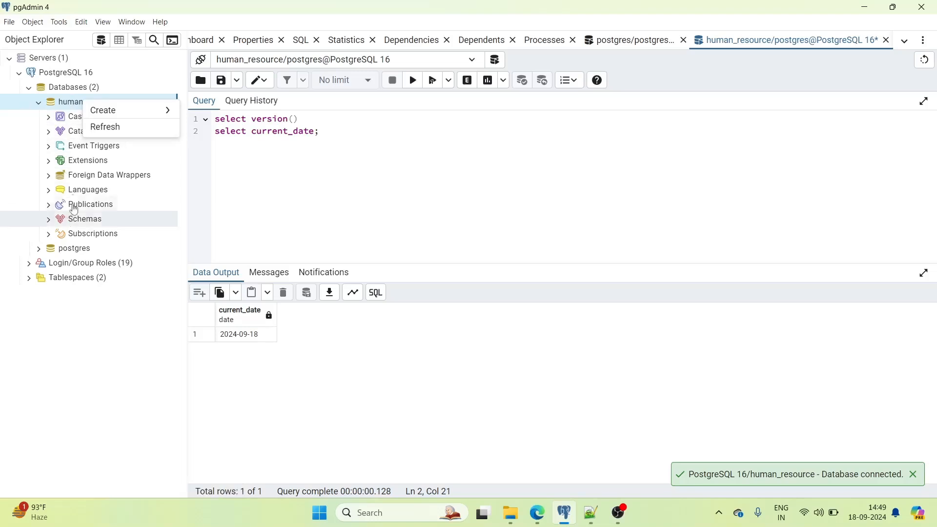
click(77, 103)
- Browse all human_resource property tabs, including Default Privileges and SQL, then close without saving
right_click(77, 104)
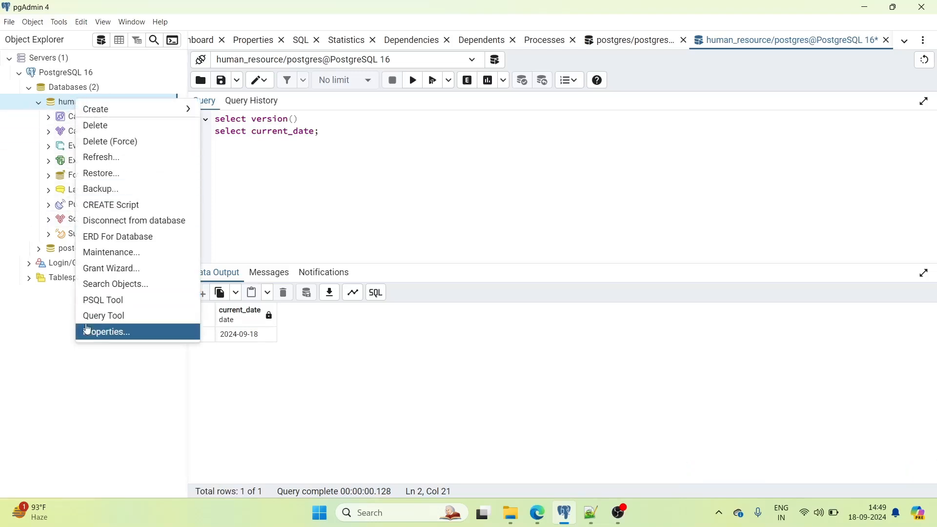
click(100, 333)
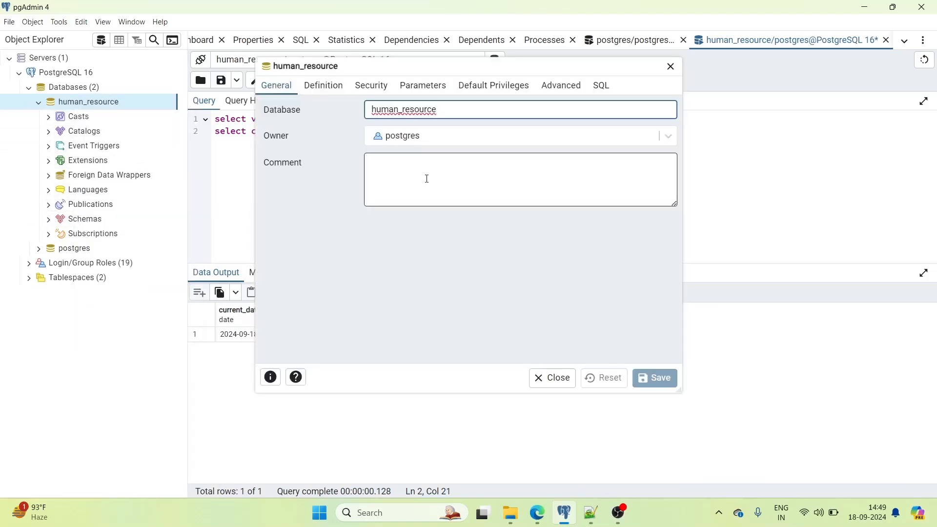
click(337, 87)
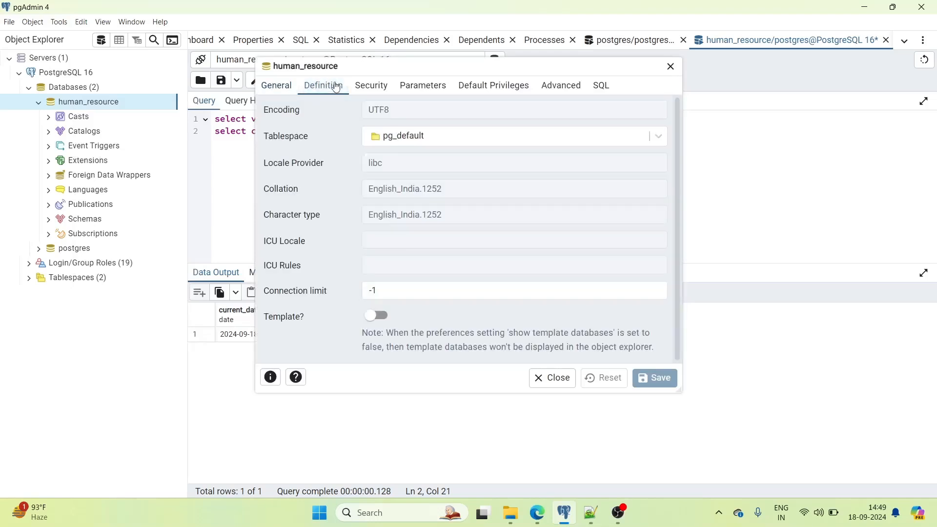
click(367, 86)
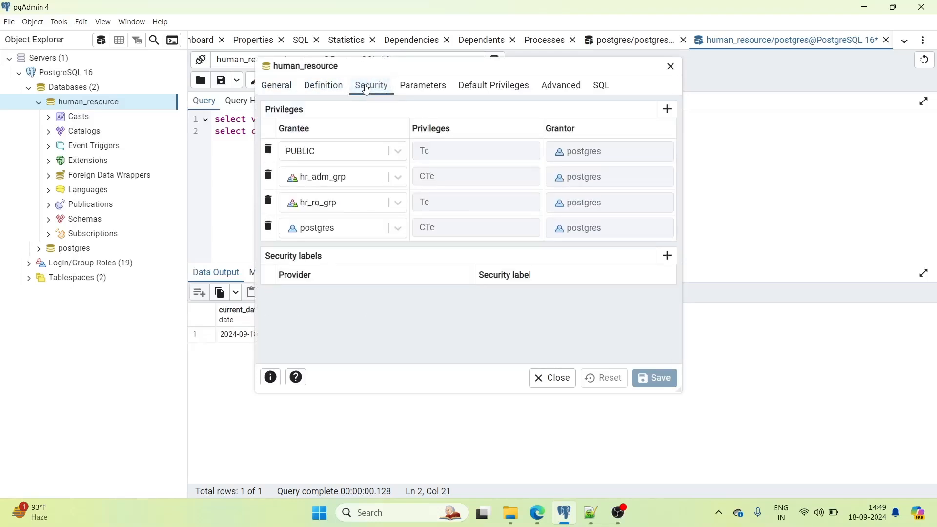
click(276, 86)
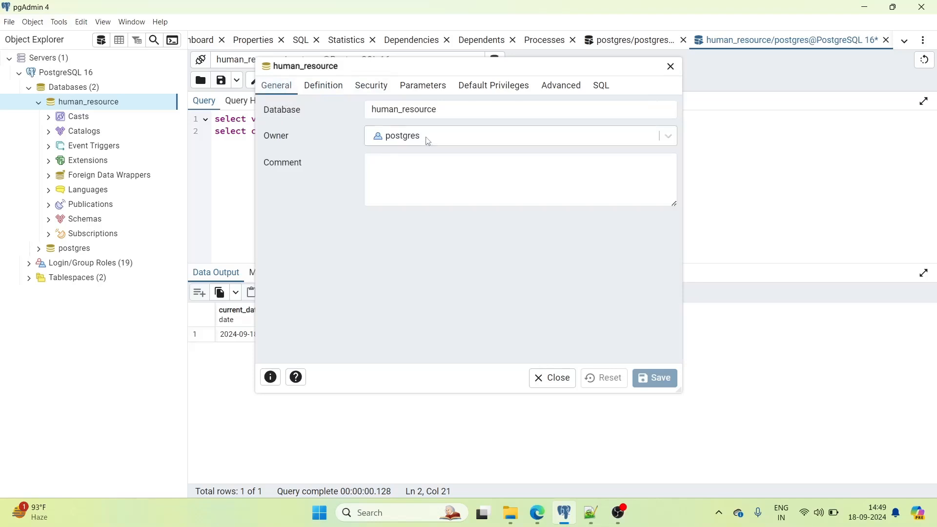
click(326, 87)
click(373, 88)
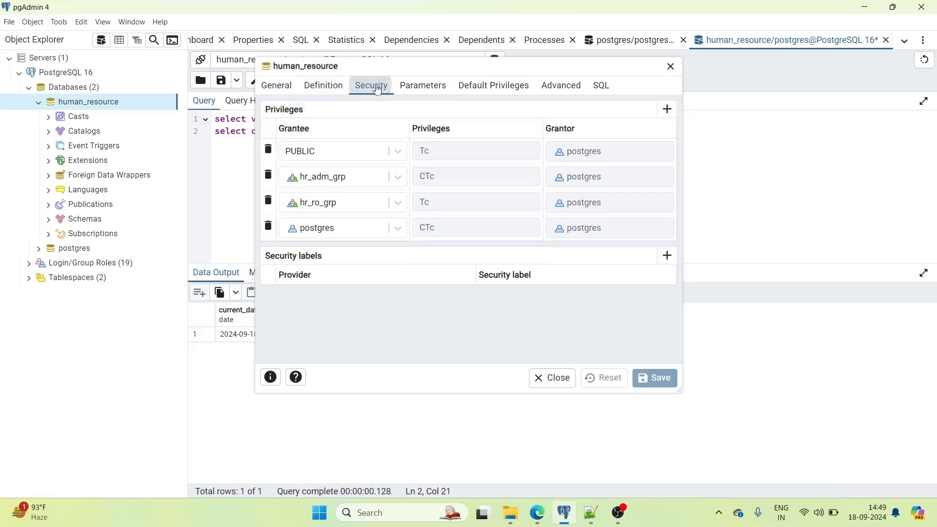
click(428, 89)
click(485, 87)
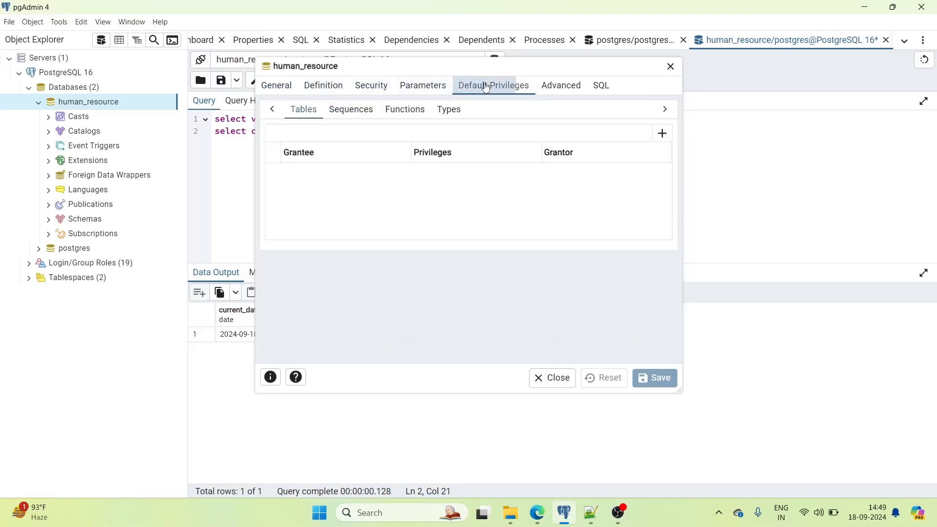
click(566, 87)
click(597, 88)
click(278, 88)
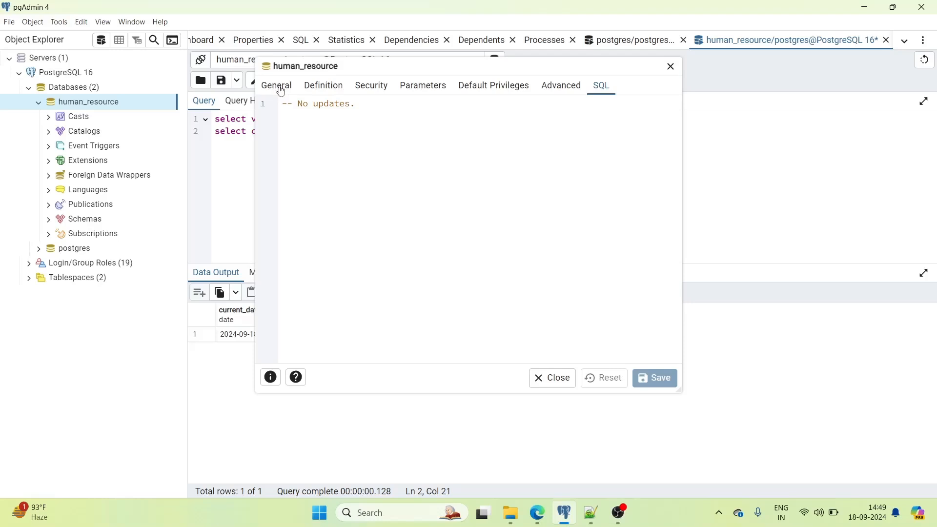
click(671, 68)
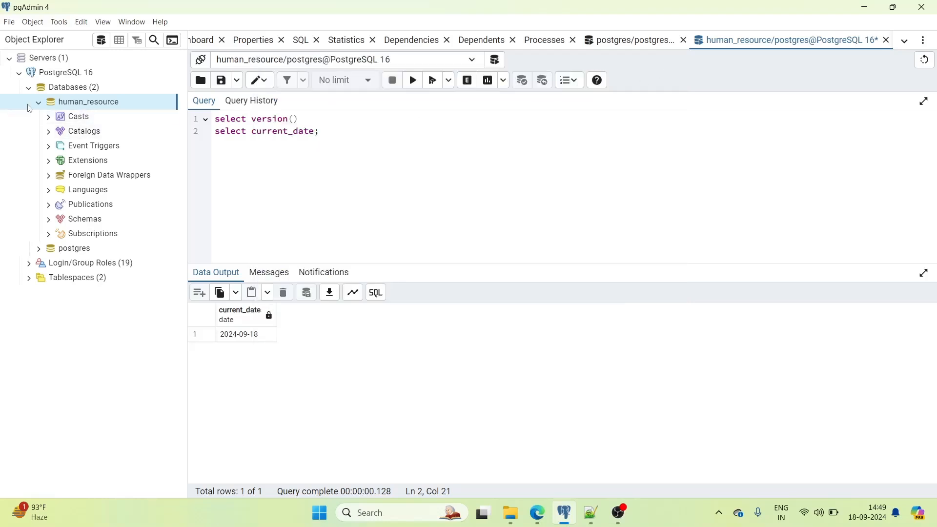
- Collapse the human_resource tree and start a new query connection from the connection list
click(42, 104)
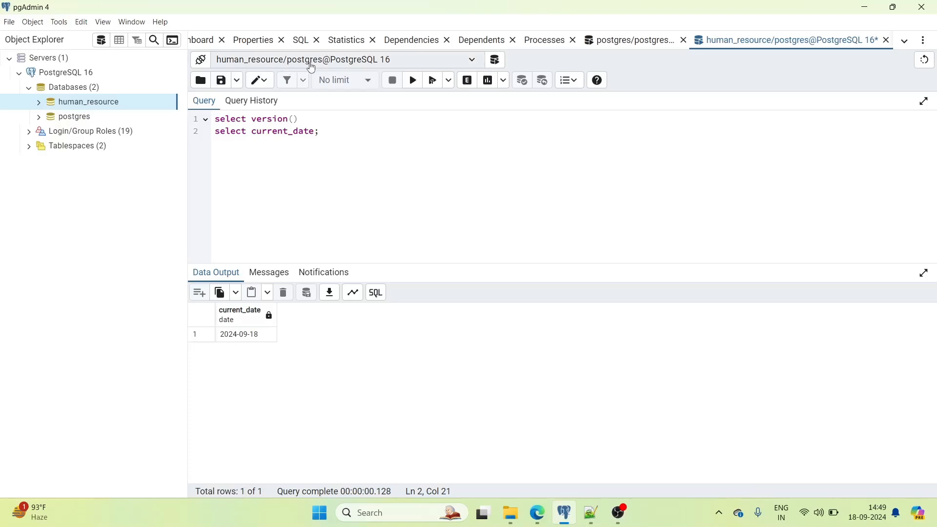
click(474, 66)
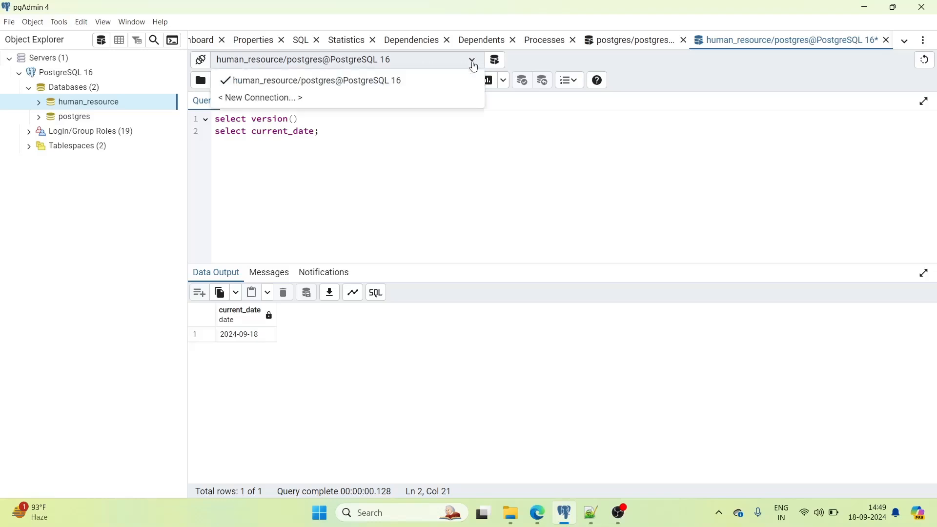
click(299, 98)
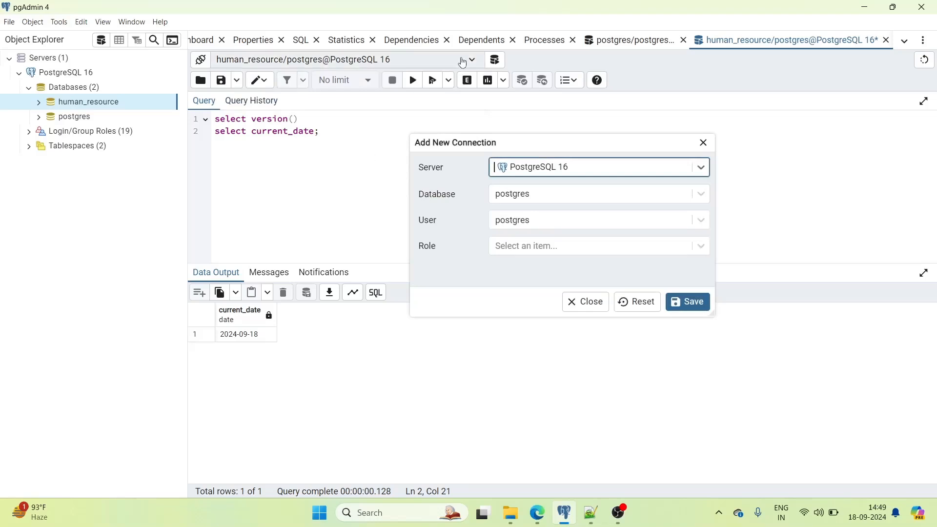
click(704, 142)
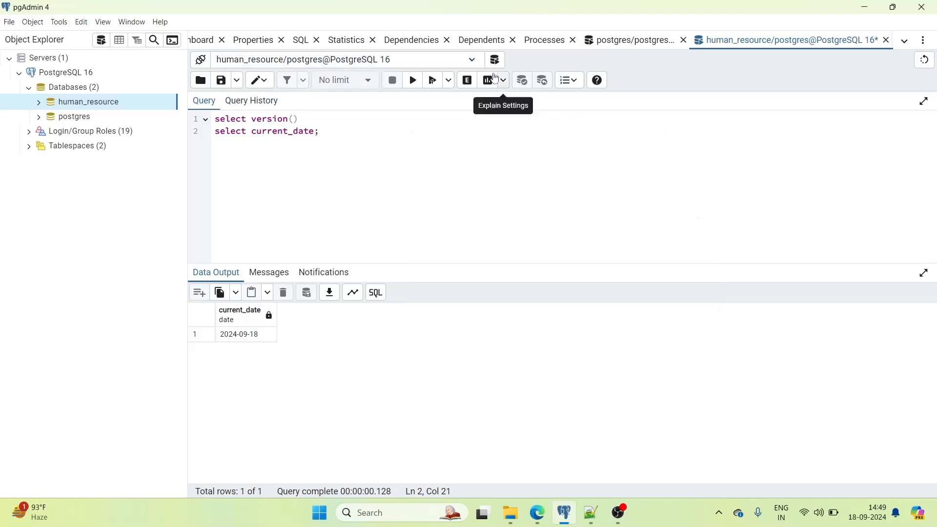
click(472, 60)
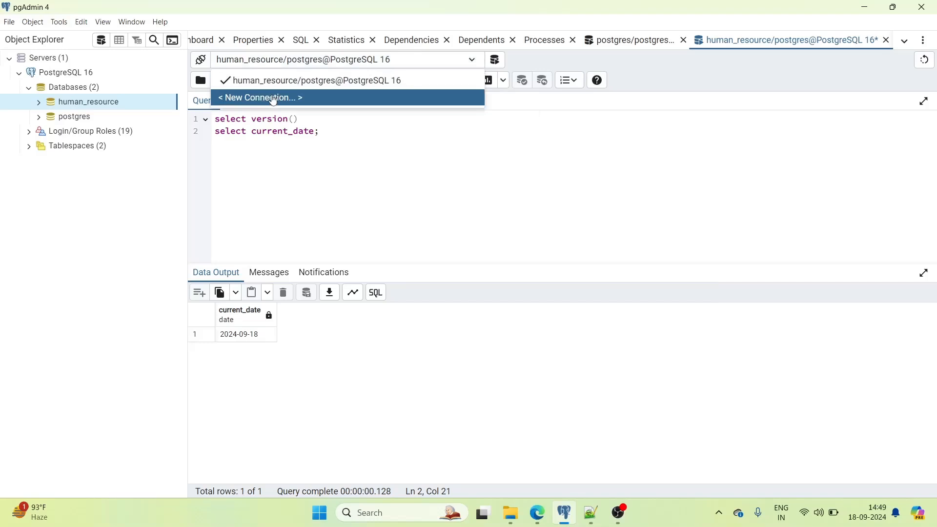
click(273, 98)
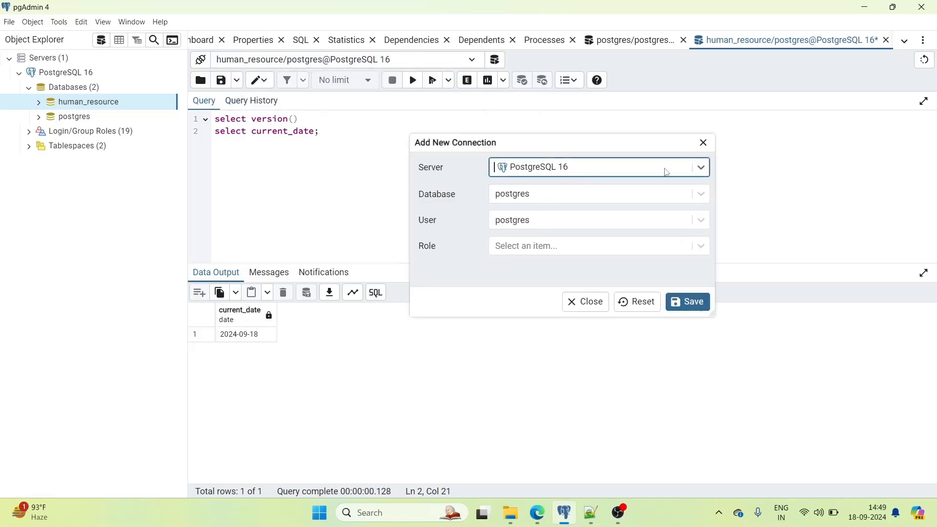
- Choose database human_resource and user hr_adm, save, and confirm discarding unsaved data
click(554, 199)
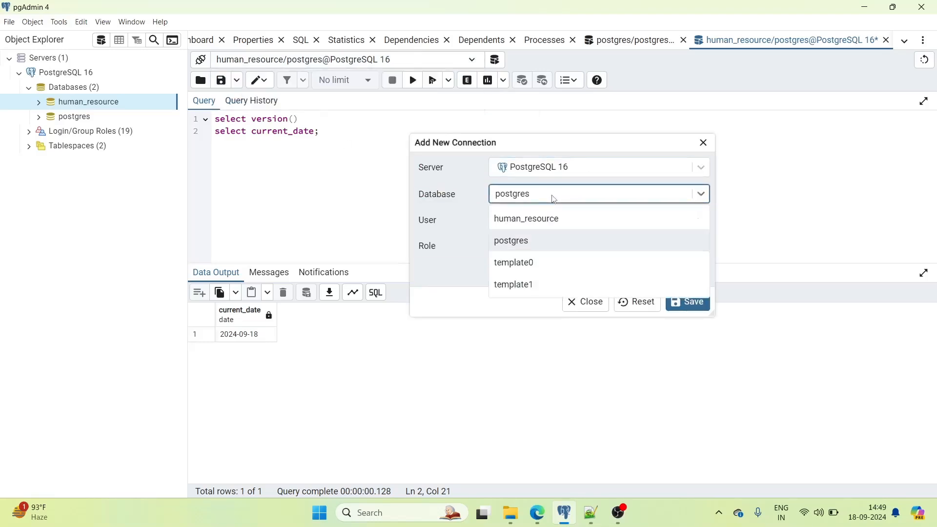
click(534, 220)
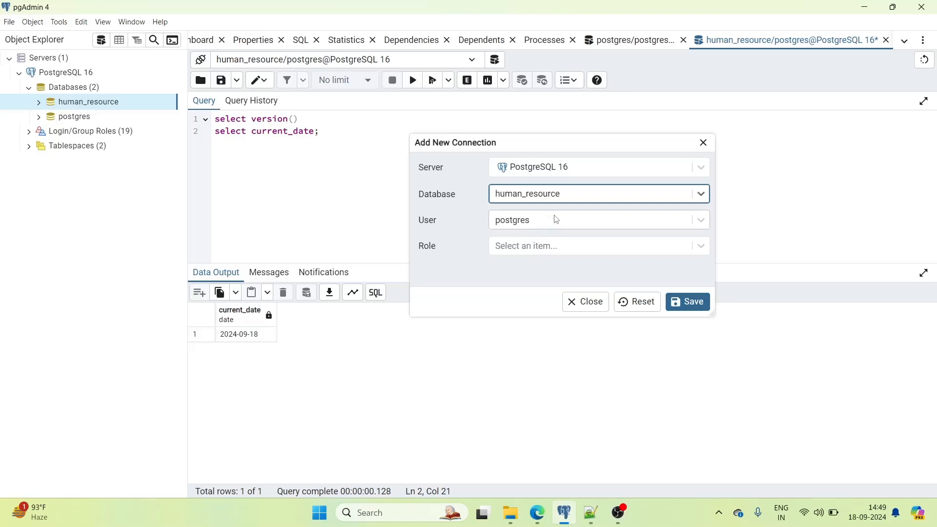
click(556, 220)
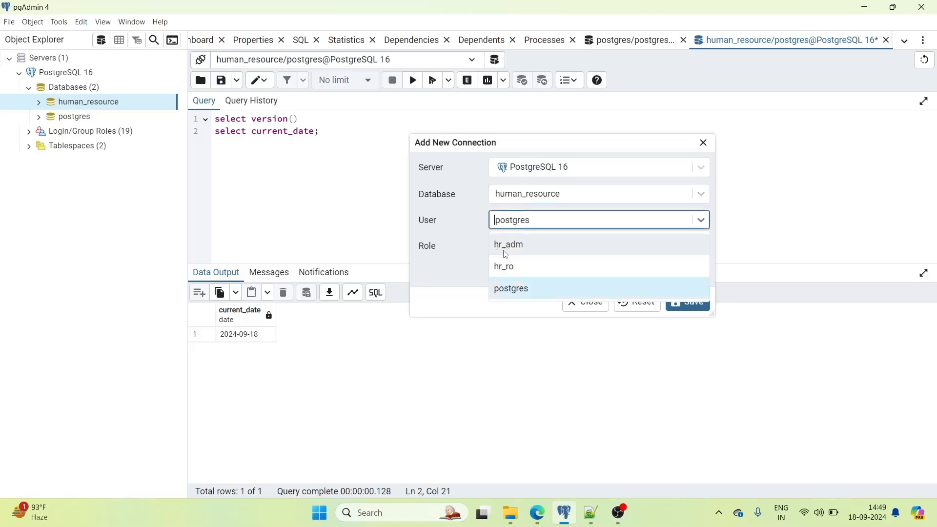
click(524, 253)
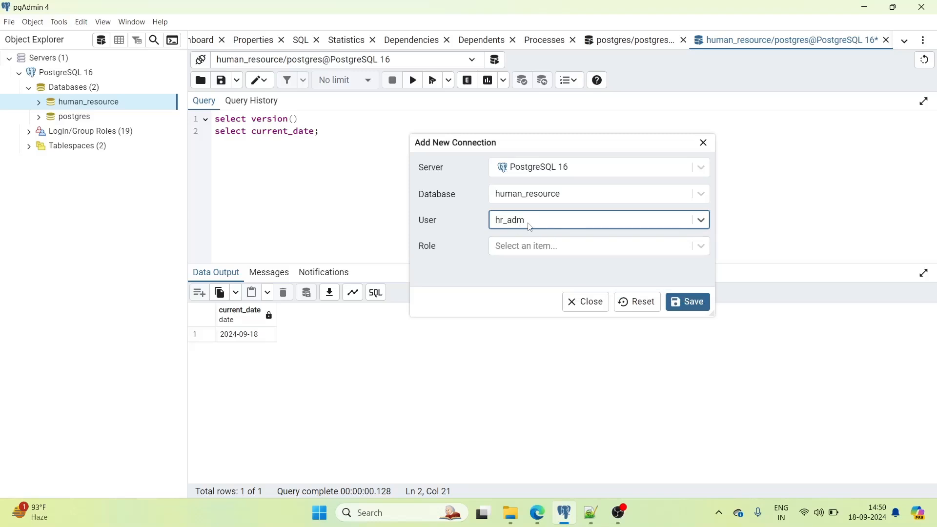
click(695, 305)
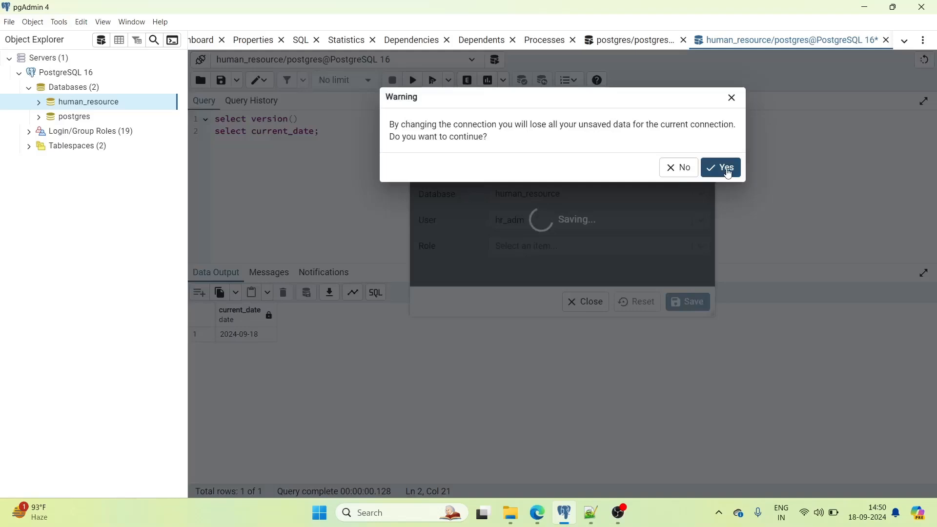
click(723, 168)
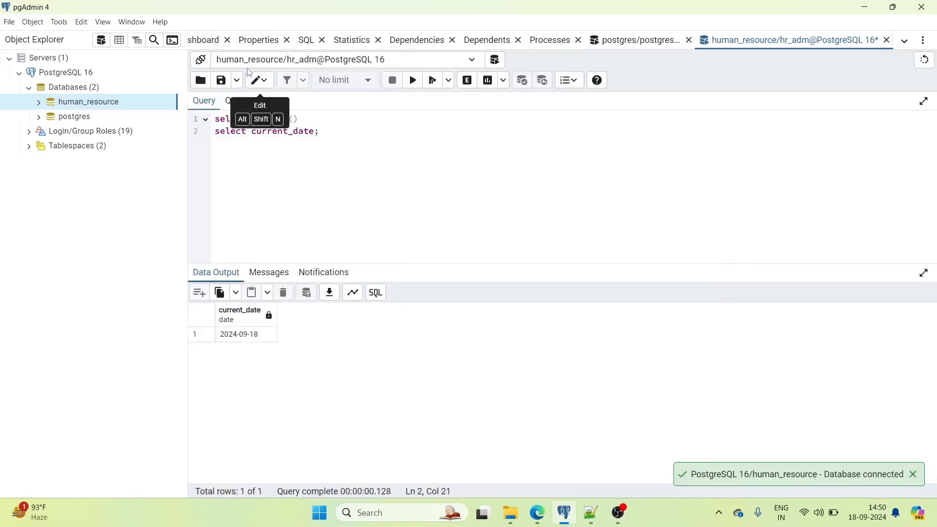